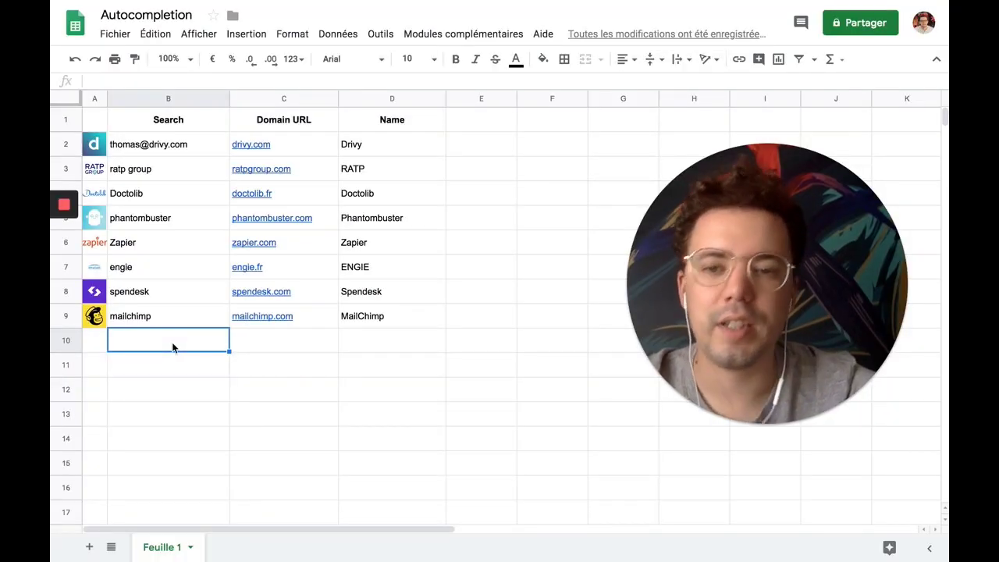
- Enter tribly in B10 and =GetCompanyDomain(B10) in C10, returning tribly.co
{"action": "type", "text": "tri"}
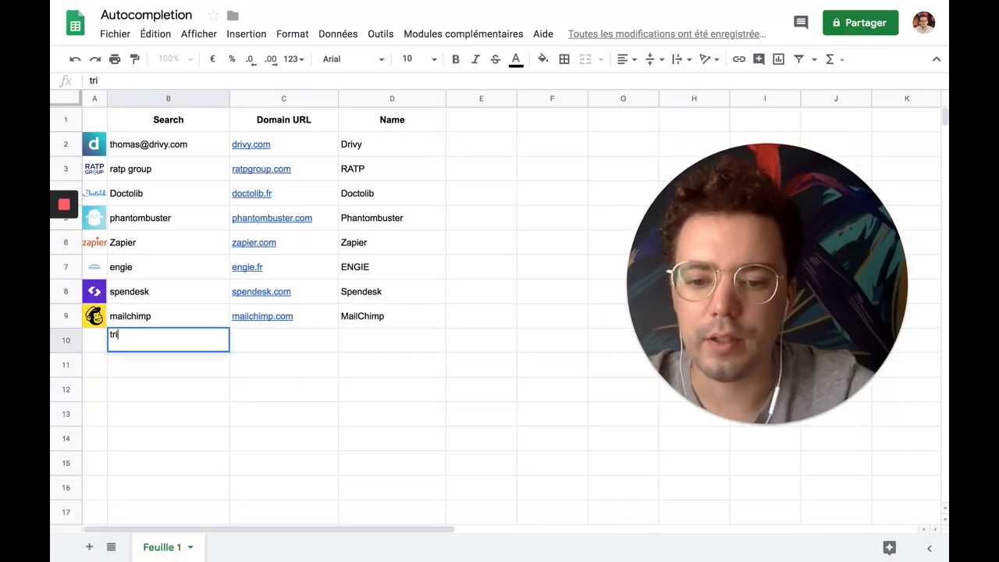
{"action": "type", "text": "bly"}
{"action": "left_click", "coordinate": [278, 347]}
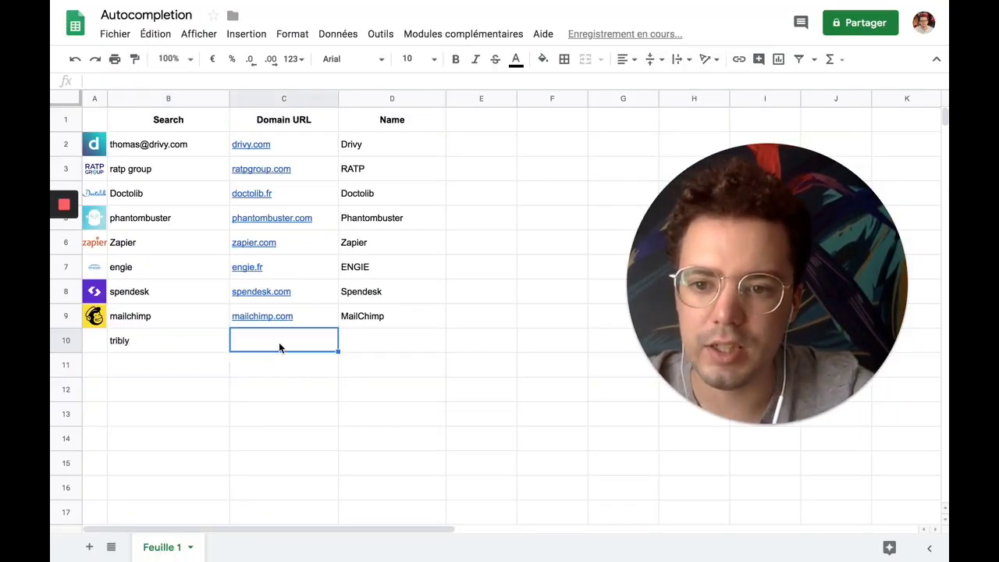
{"action": "type", "text": "=g"}
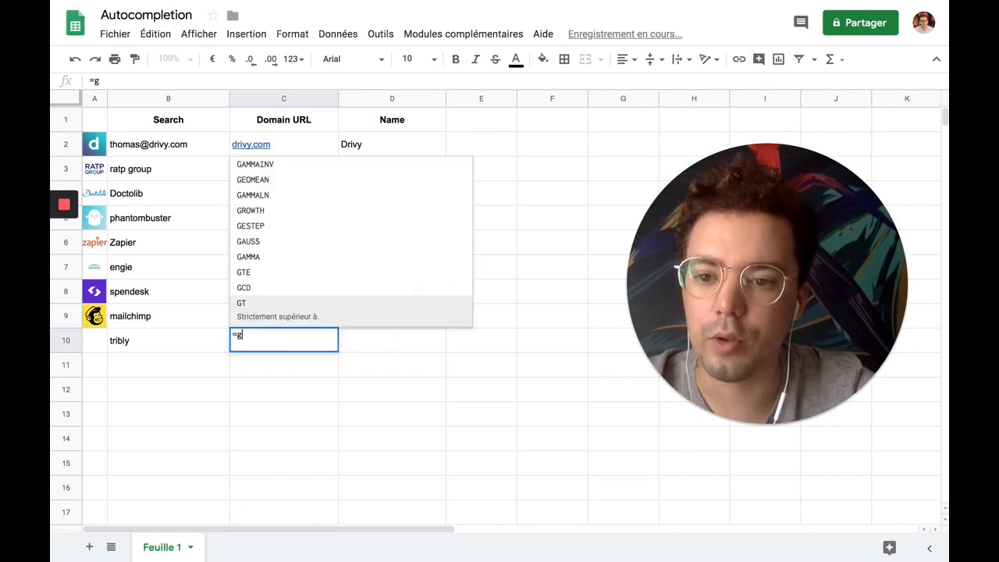
{"action": "type", "text": "etcom"}
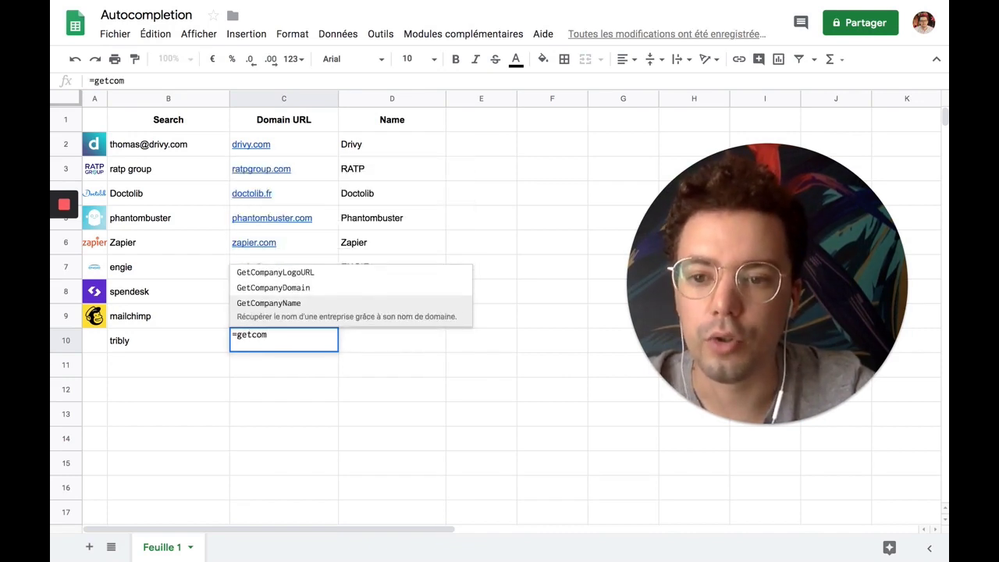
{"action": "key", "text": "Up"}
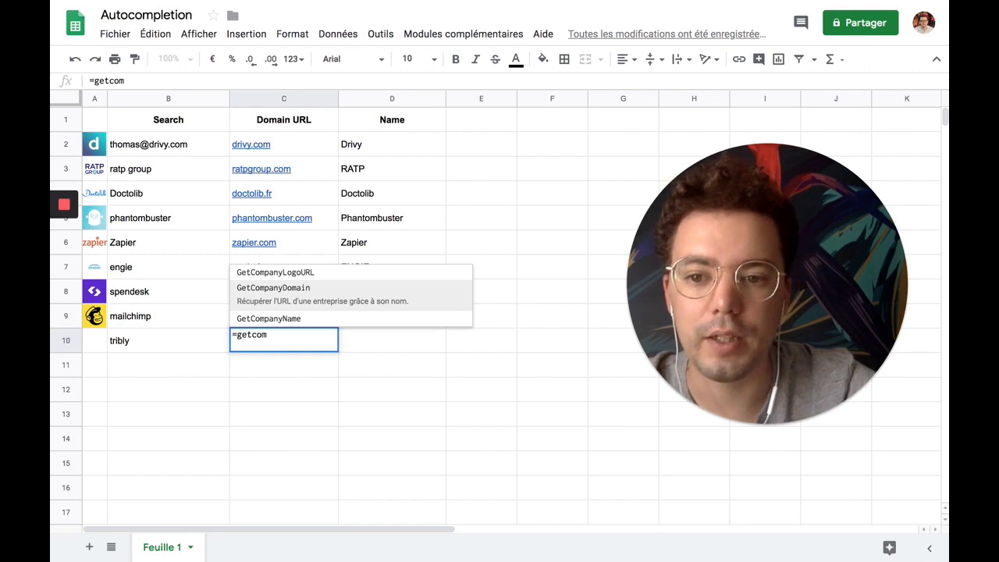
{"action": "key", "text": "Tab"}
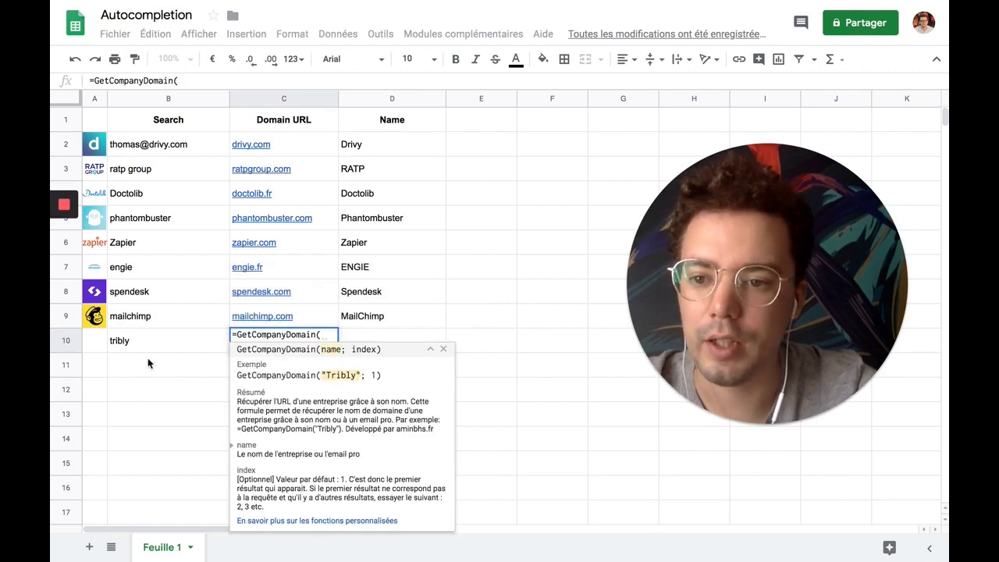
{"action": "left_click", "coordinate": [155, 343]}
{"action": "type", "text": ")"}
{"action": "key", "text": "Return"}
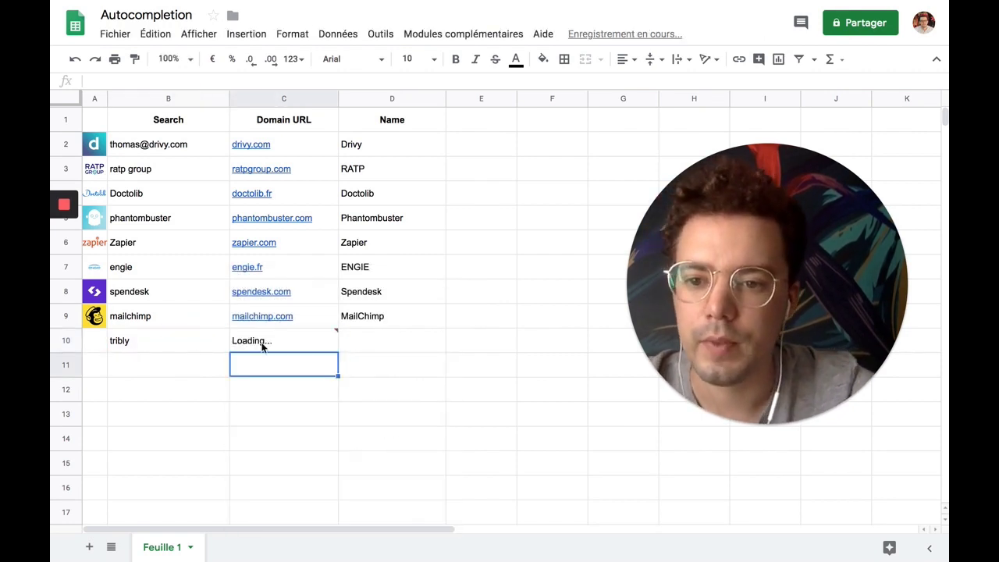
- Enter =GetCompanyName(B10) in D10 to look up tribly's company name
{"action": "left_click", "coordinate": [359, 338]}
{"action": "type", "text": "=g"}
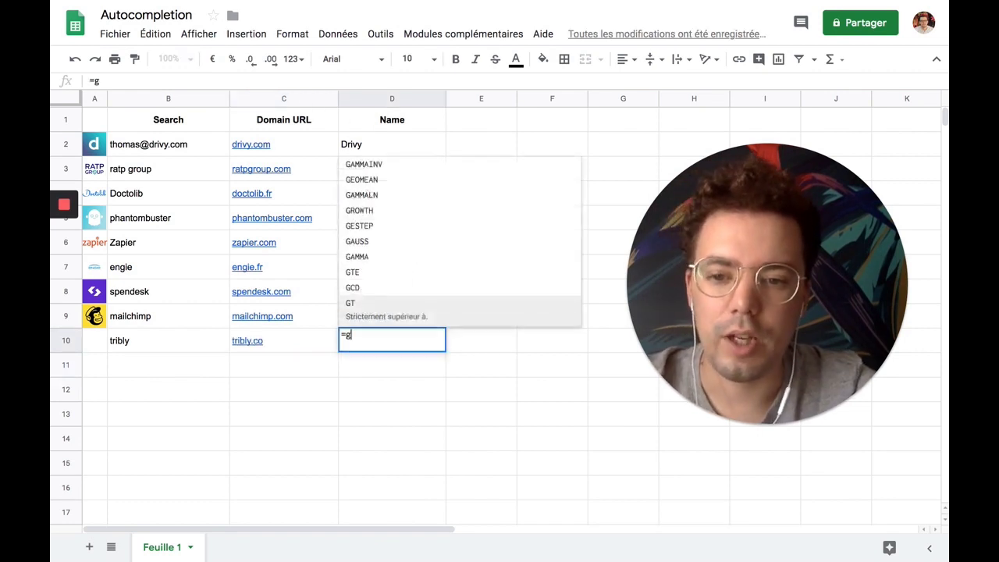
{"action": "type", "text": "etcomp"}
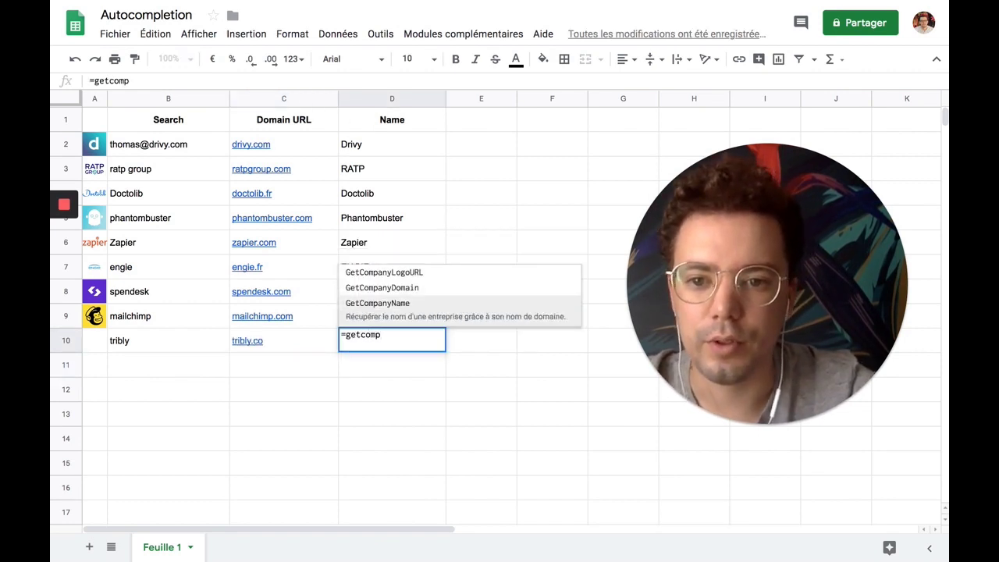
{"action": "key", "text": "Tab"}
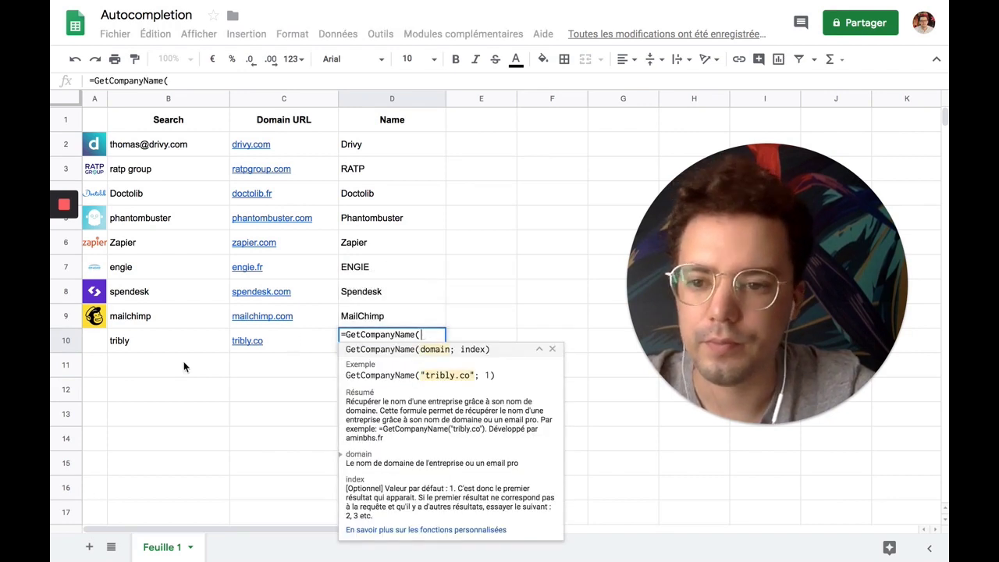
{"action": "left_click", "coordinate": [187, 346]}
{"action": "key", "text": "Return"}
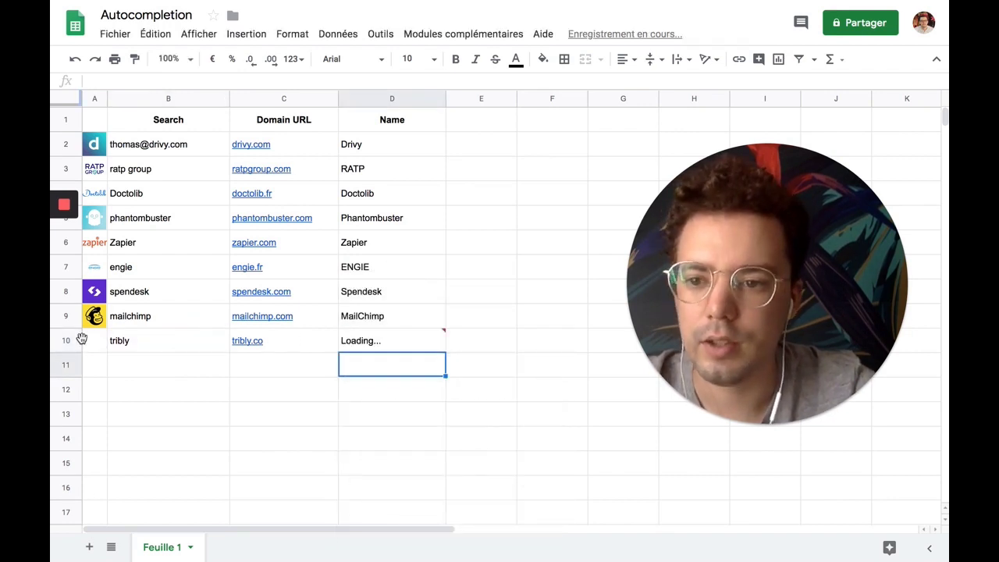
- Enter =IMAGE(GetCompanyLogoURL(B10)) in A10 to show the Tribly logo, then bring up the installation slide
{"action": "left_click", "coordinate": [88, 344]}
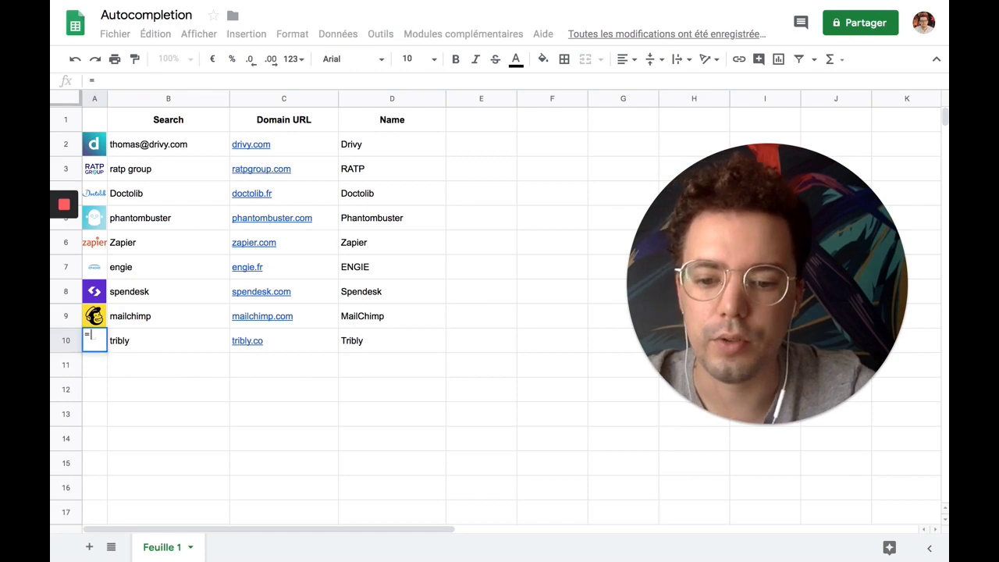
{"action": "type", "text": "=get"}
{"action": "key", "text": "BackSpace"}
{"action": "key", "text": "BackSpace"}
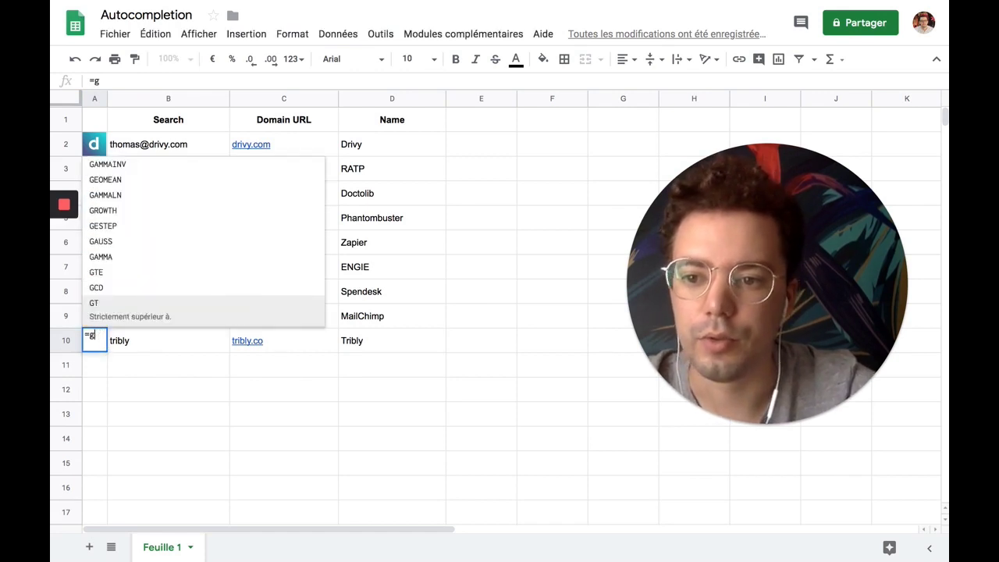
{"action": "key", "text": "BackSpace"}
{"action": "type", "text": "image"}
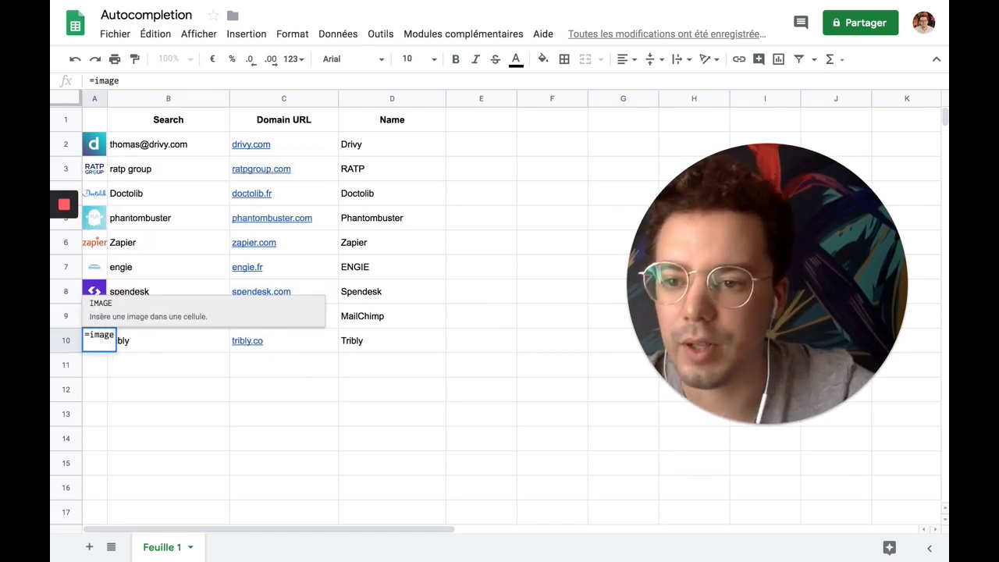
{"action": "key", "text": "Tab"}
{"action": "type", "text": "ge"}
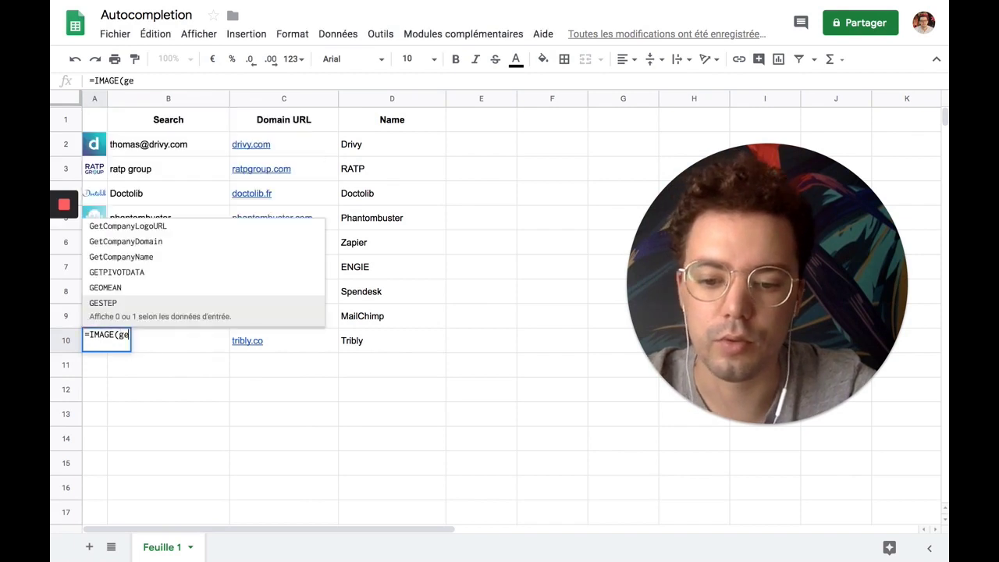
{"action": "type", "text": "t"}
{"action": "key", "text": "Down"}
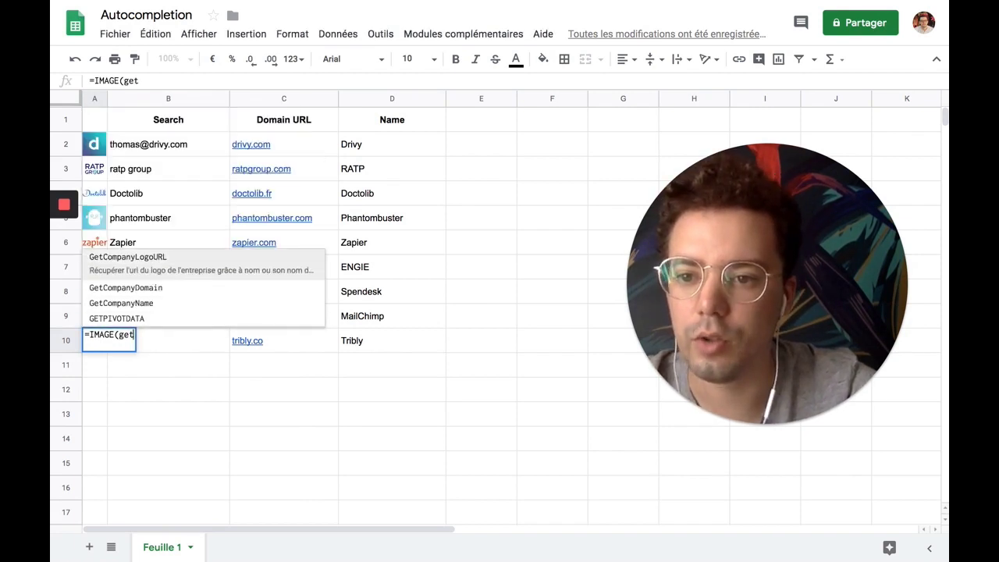
{"action": "key", "text": "Tab"}
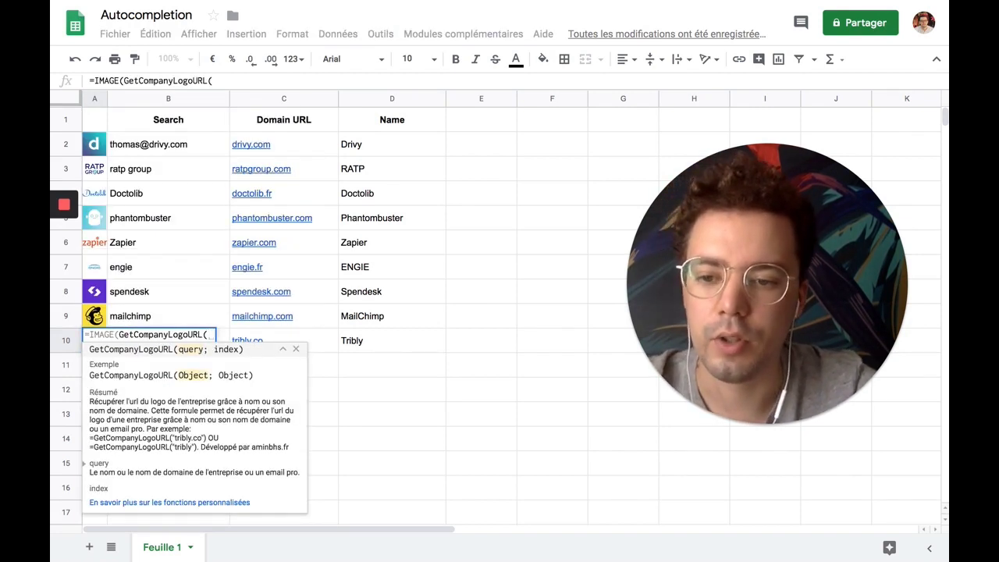
{"action": "type", "text": "B10)"}
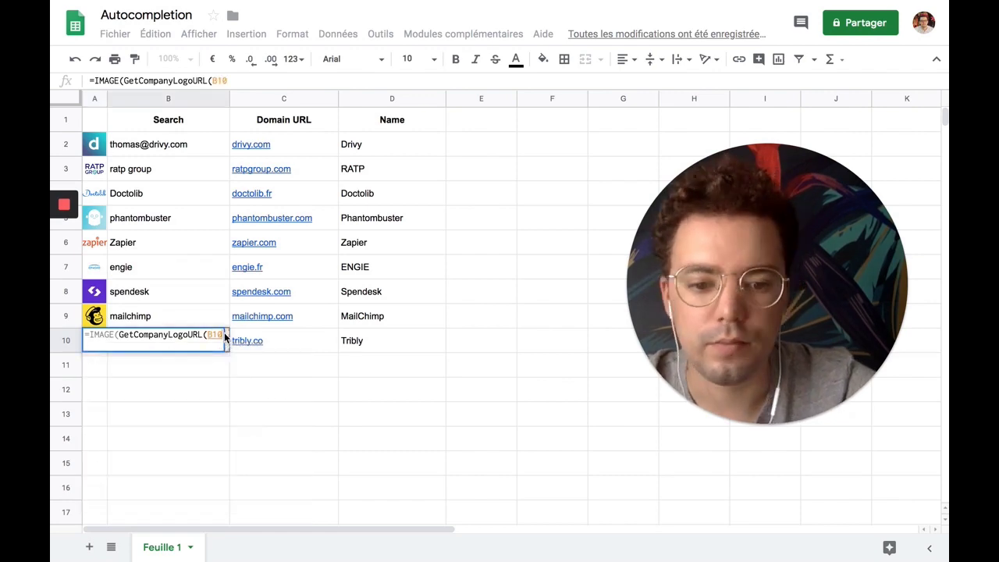
{"action": "key", "text": "Return"}
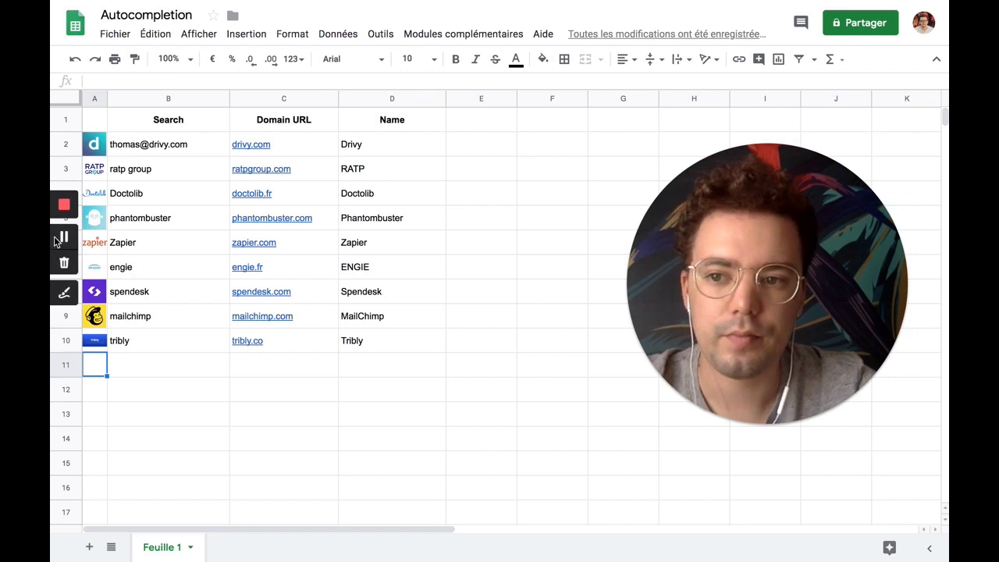
{"action": "key", "text": "super+Tab"}
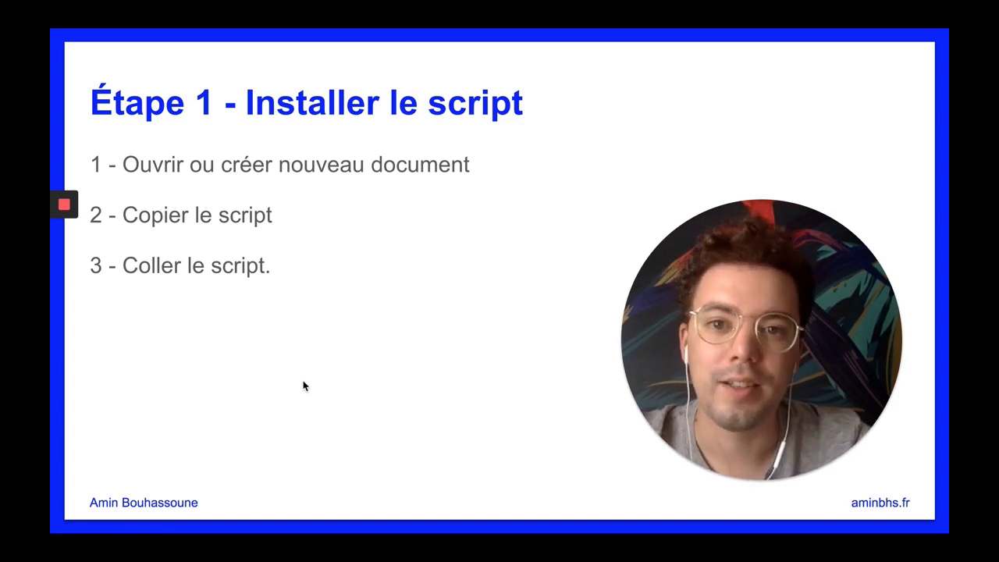
- Leave the 'Étape 1 - Installer le script' slide and return to the Autocompletion spreadsheet
{"action": "mouse_move", "coordinate": [51, 219]}
{"action": "key", "text": "ctrl+Tab"}
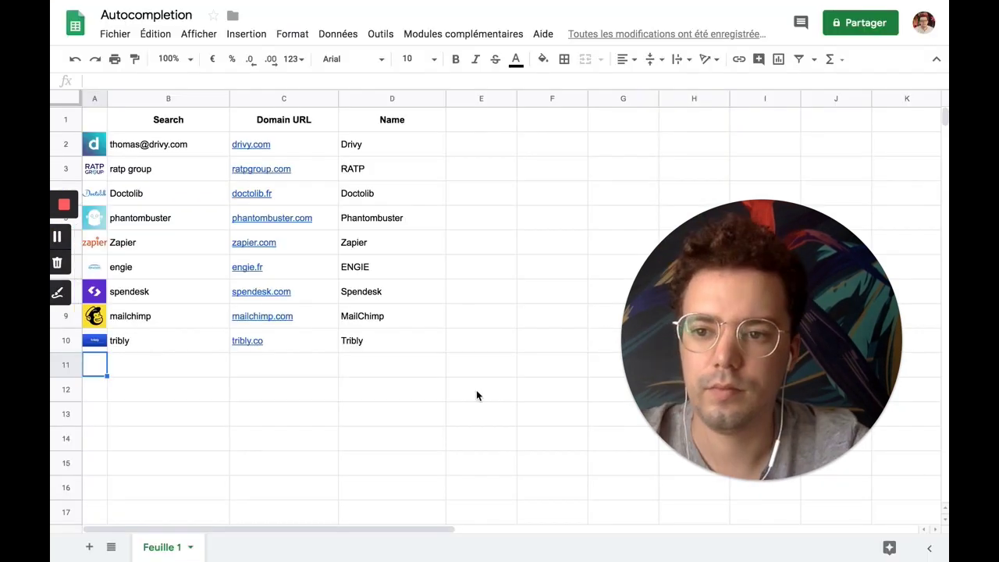
- Create a new blank spreadsheet via Fichier > Nouveau > Feuille de calcul
{"action": "left_click", "coordinate": [115, 35]}
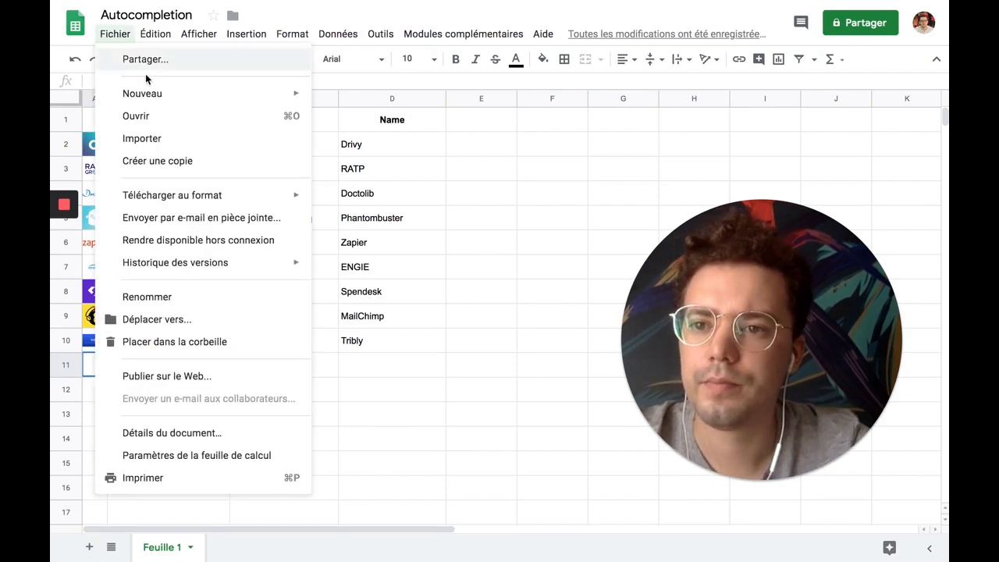
{"action": "mouse_move", "coordinate": [153, 95]}
{"action": "left_click", "coordinate": [390, 121]}
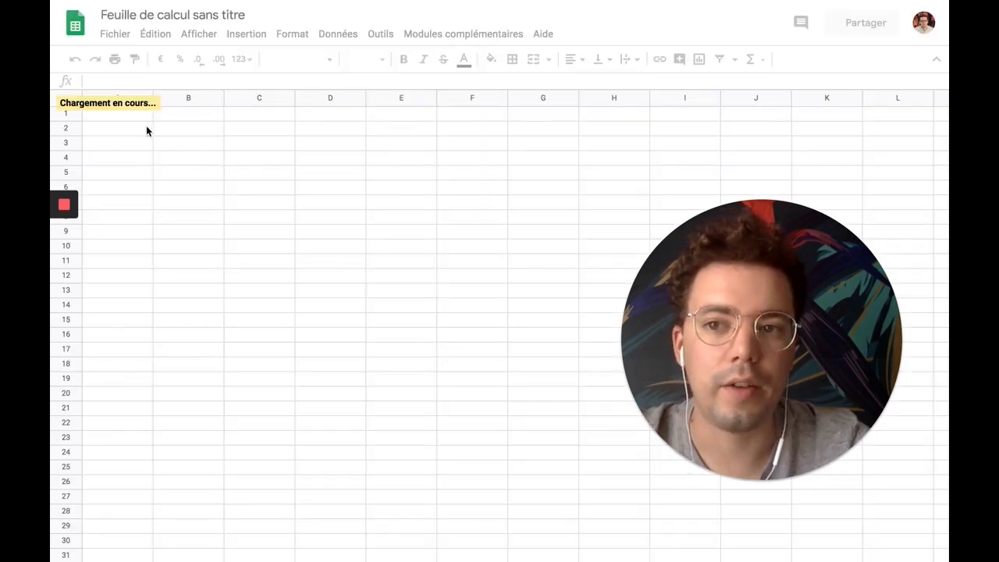
- Narrow column A and type the heading Search in B1
{"action": "left_click", "coordinate": [178, 150]}
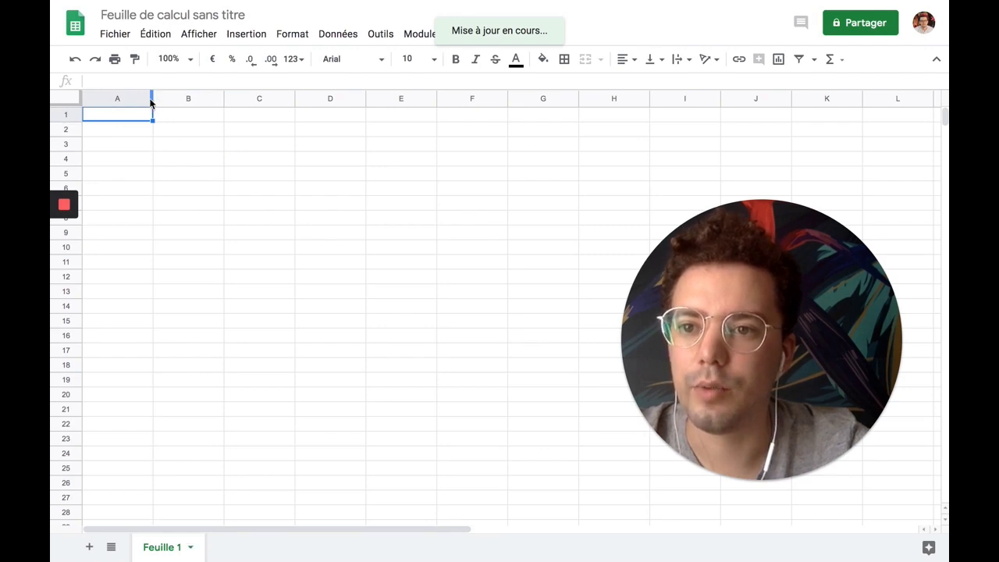
{"action": "left_click_drag", "start_coordinate": [152, 100], "coordinate": [107, 99]}
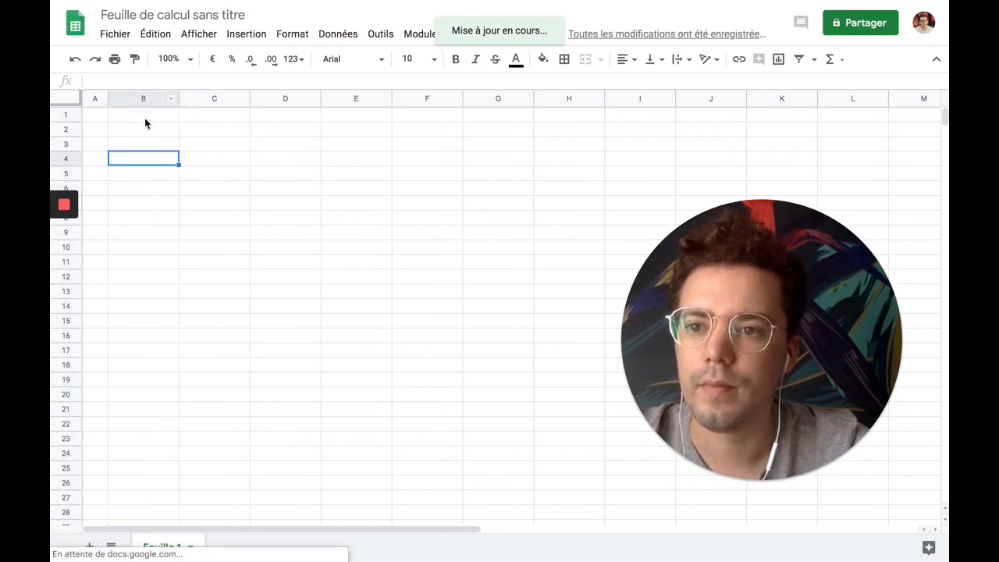
{"action": "left_click", "coordinate": [144, 118]}
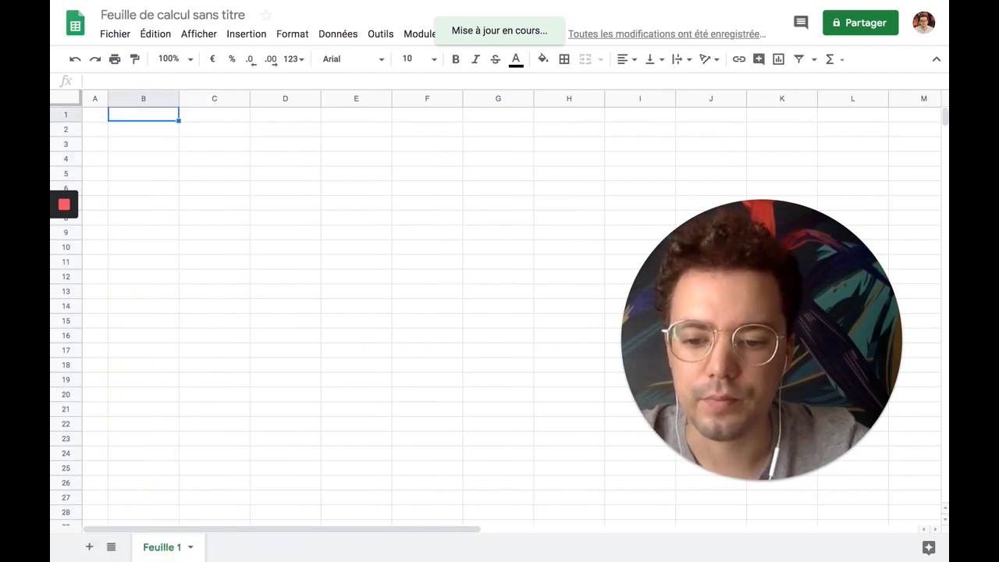
{"action": "type", "text": "Sera"}
{"action": "key", "text": "BackSpace"}
{"action": "key", "text": "BackSpace"}
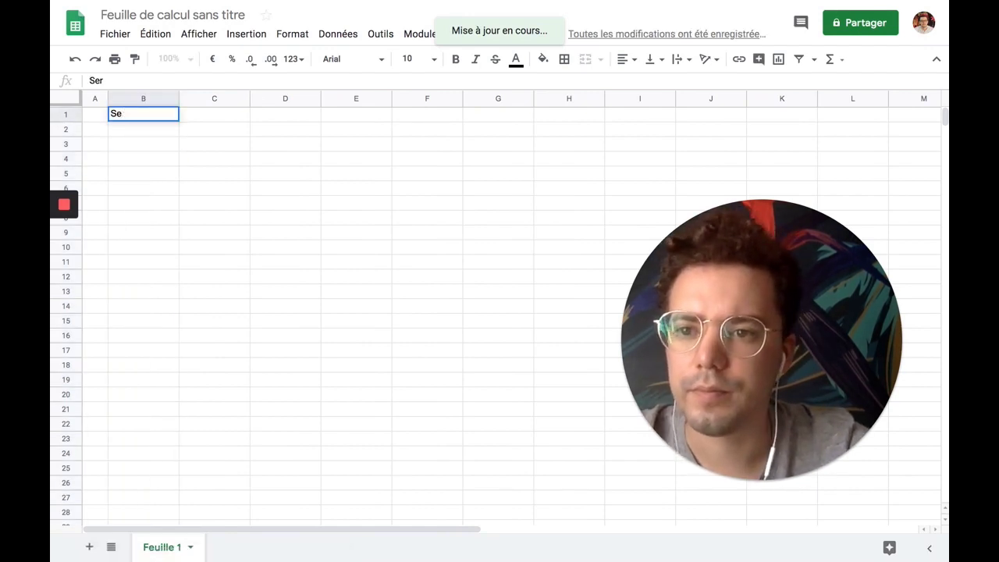
{"action": "type", "text": "rch"}
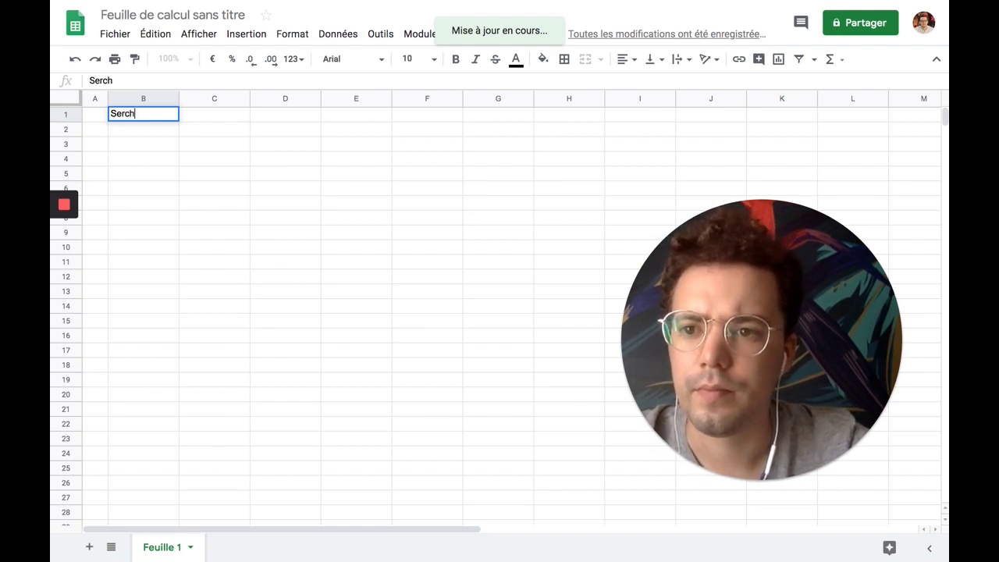
{"action": "key", "text": "BackSpace"}
{"action": "key", "text": "BackSpace"}
{"action": "key", "text": "BackSpace"}
{"action": "type", "text": "arc"}
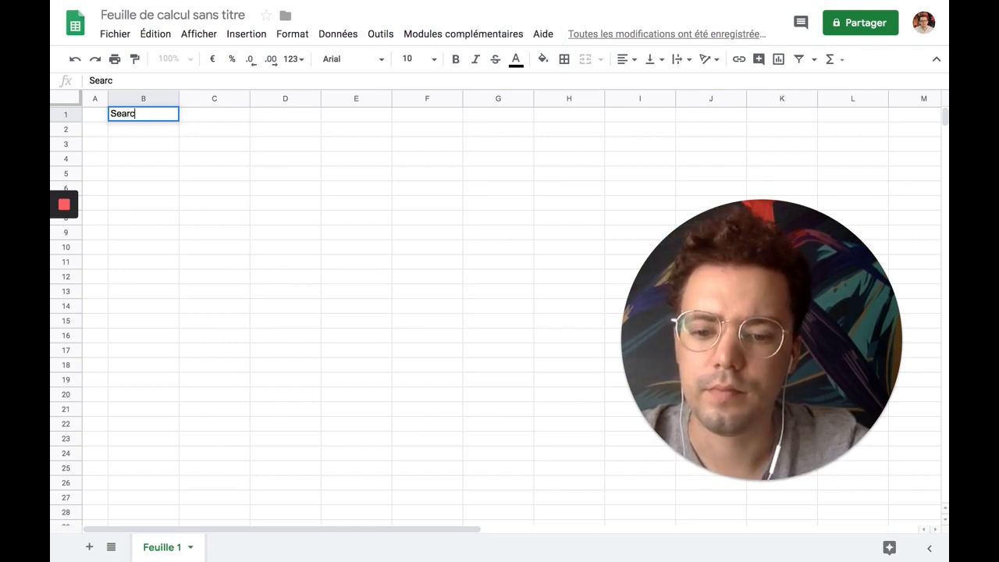
{"action": "type", "text": "h"}
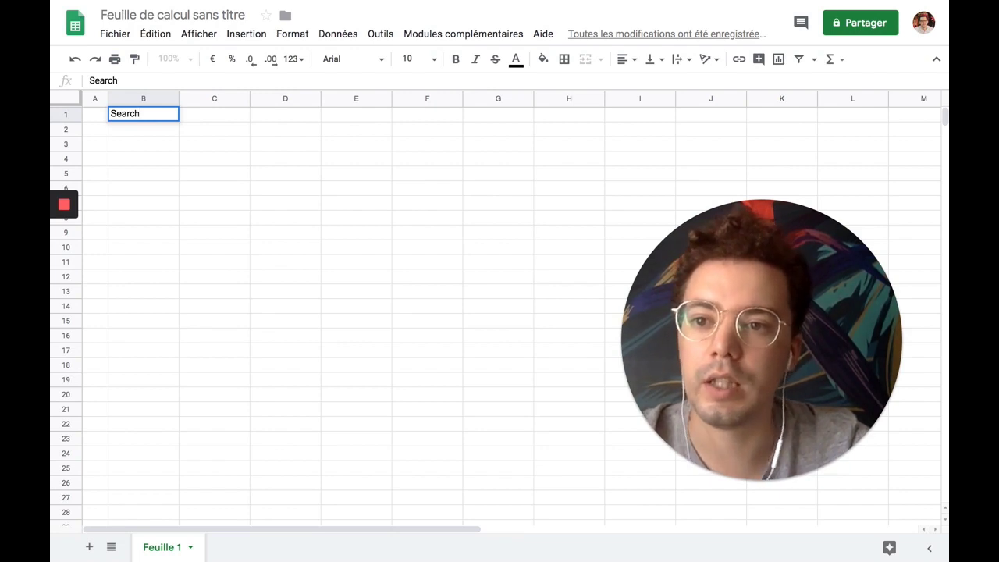
{"action": "key", "text": "Return"}
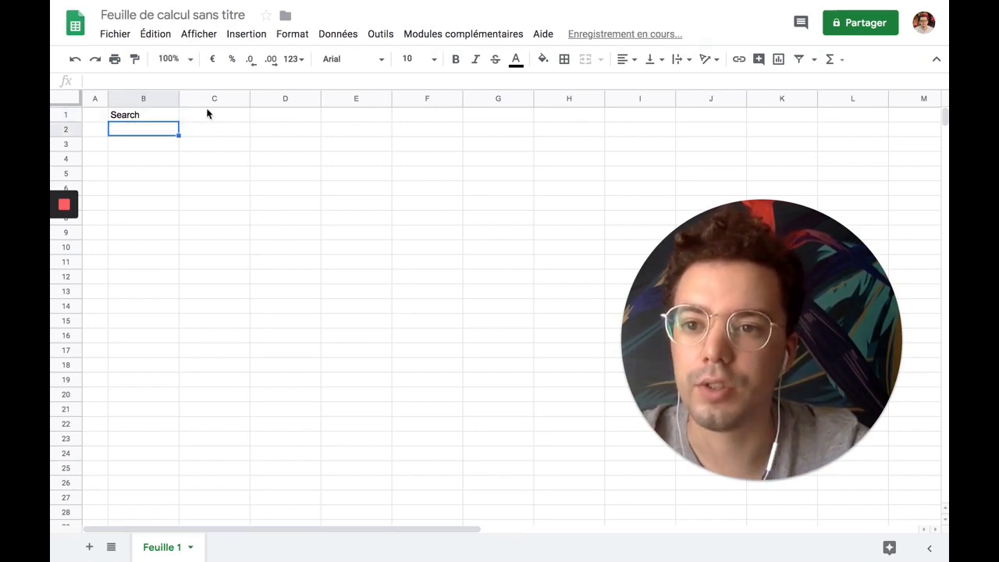
- Add the headings Domain in C1 and Name in D1
{"action": "left_click", "coordinate": [208, 115]}
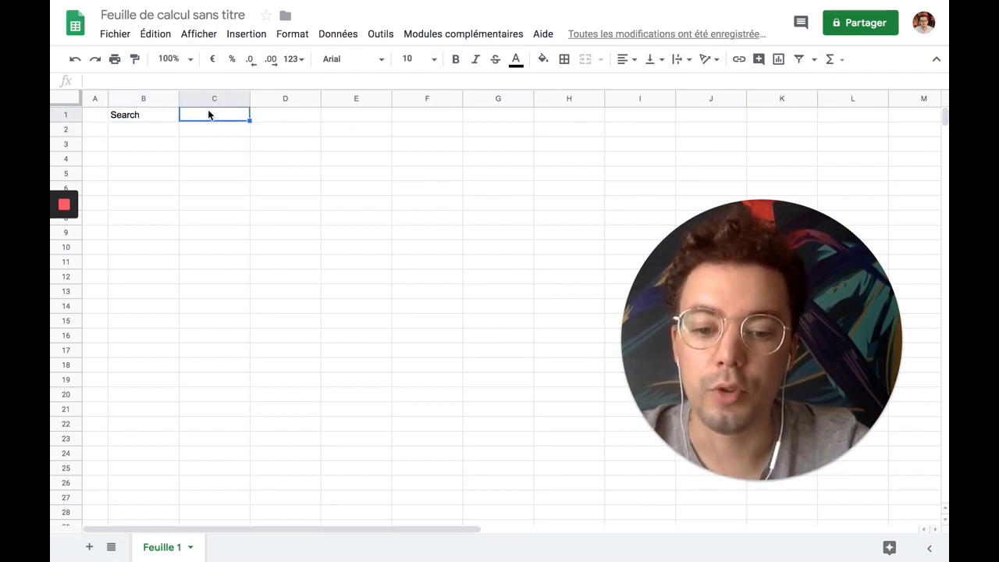
{"action": "type", "text": "n"}
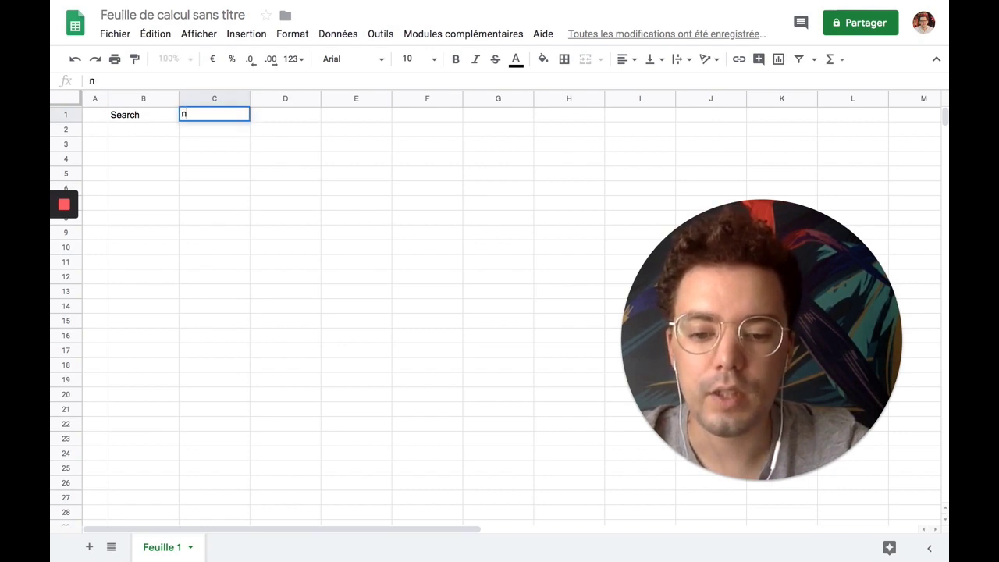
{"action": "type", "text": "Domaine"}
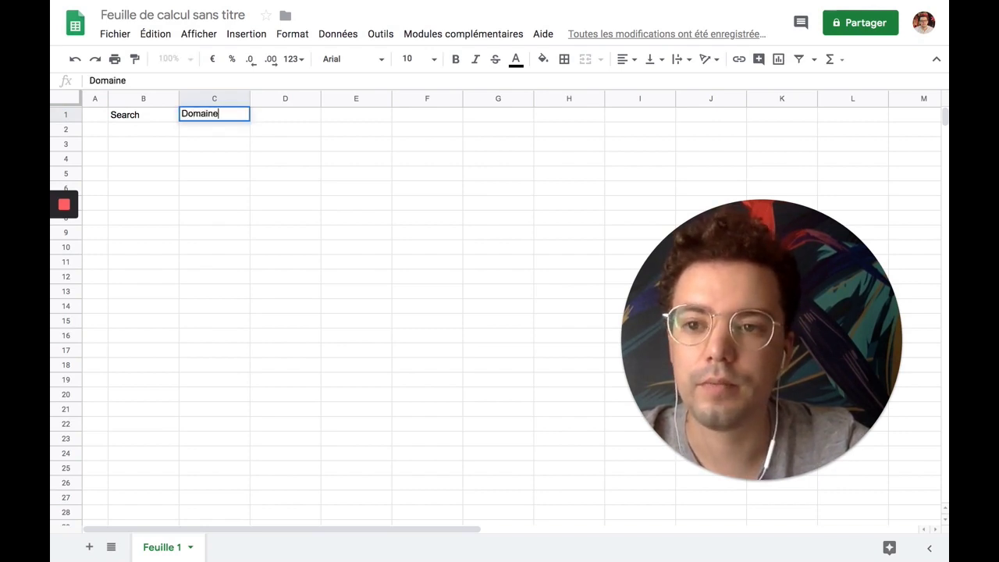
{"action": "key", "text": "Return"}
{"action": "double_click", "coordinate": [231, 120]}
{"action": "key", "text": "BackSpace"}
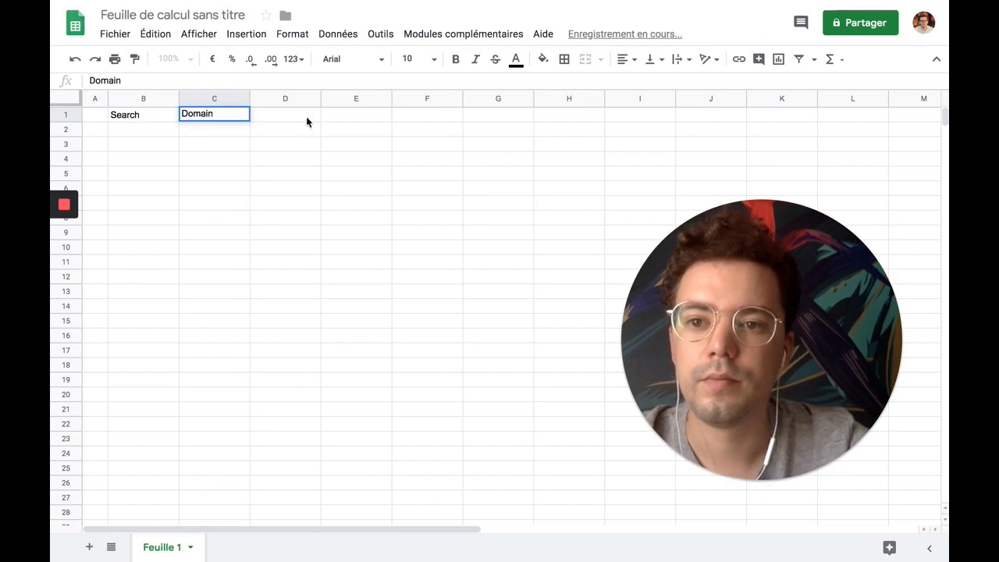
{"action": "left_click", "coordinate": [305, 123]}
{"action": "type", "text": "No"}
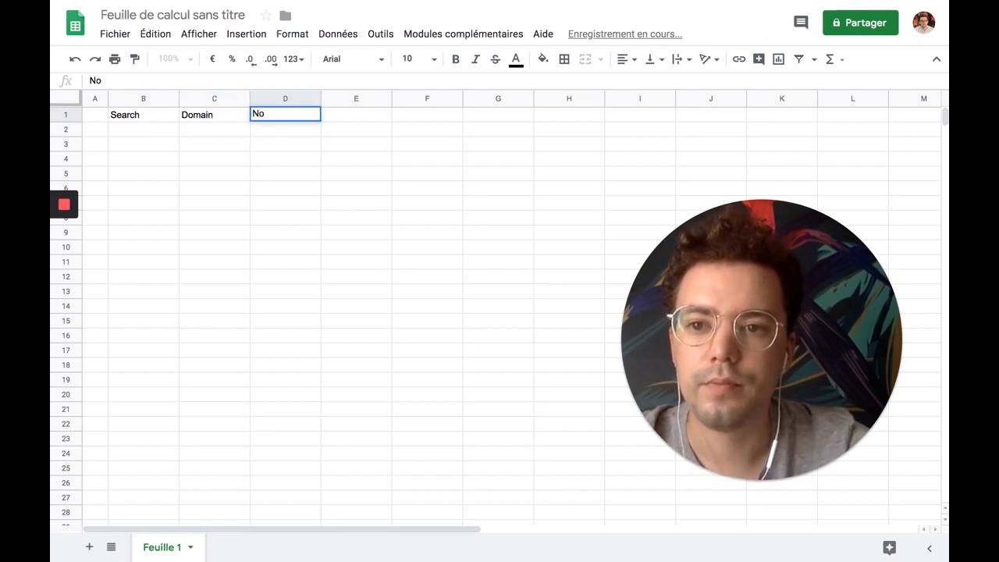
{"action": "type", "text": "me"}
{"action": "key", "text": "Return"}
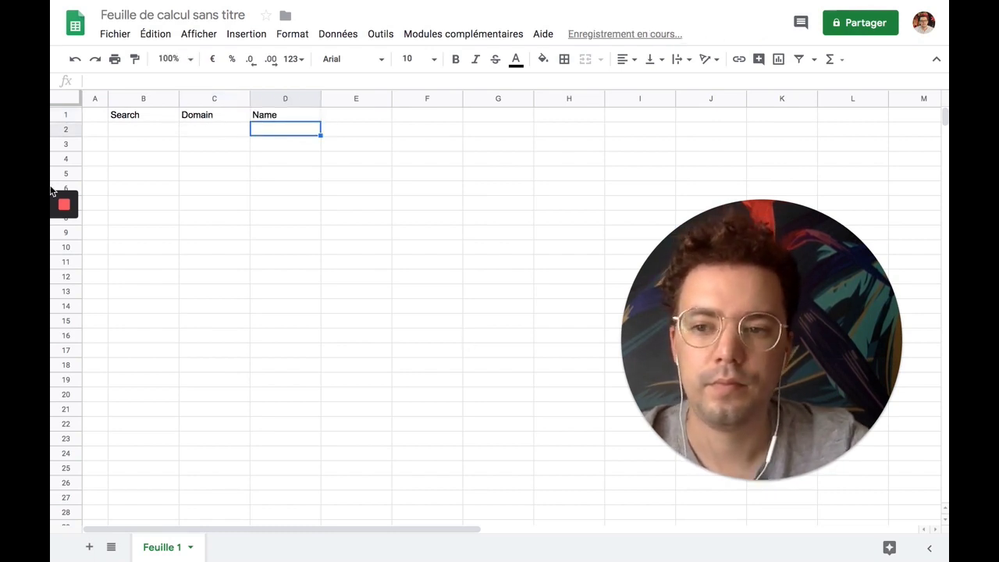
- Enter tribly in B2, leave C2 blank, and open Outils > Éditeur de scripts
{"action": "mouse_move", "coordinate": [67, 214]}
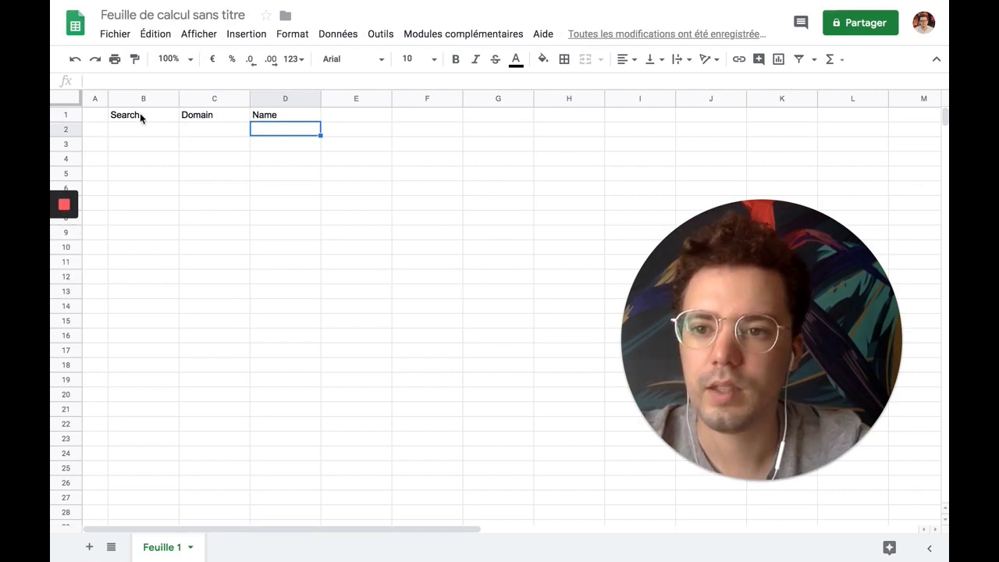
{"action": "left_click", "coordinate": [144, 134]}
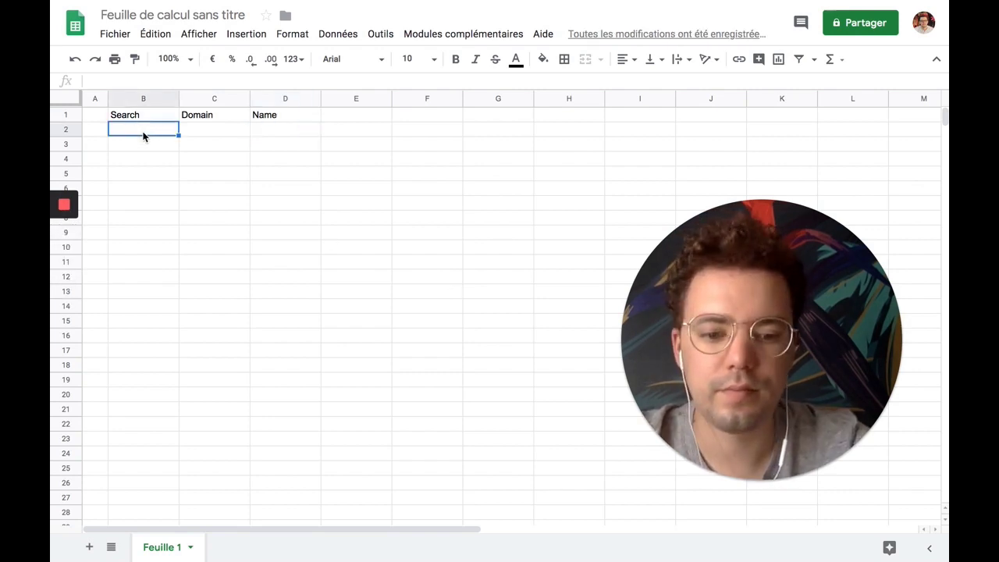
{"action": "type", "text": "tribly"}
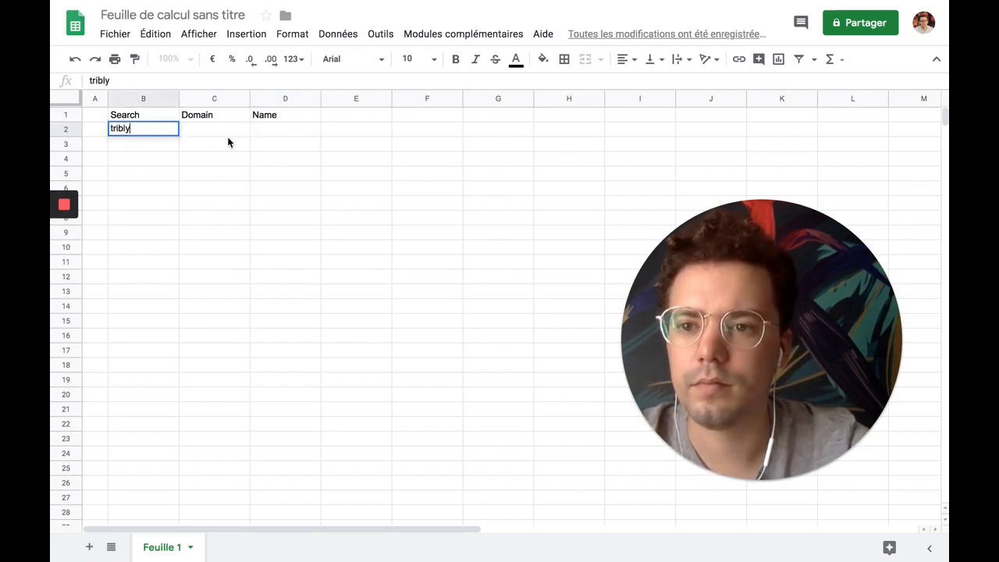
{"action": "left_click", "coordinate": [215, 130]}
{"action": "type", "text": "=get"}
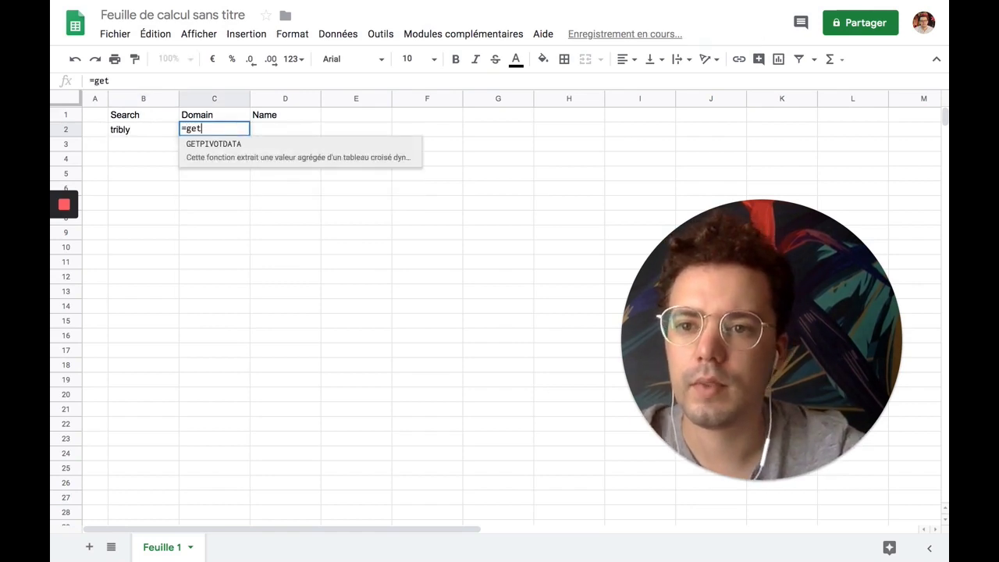
{"action": "key", "text": "BackSpace"}
{"action": "key", "text": "BackSpace"}
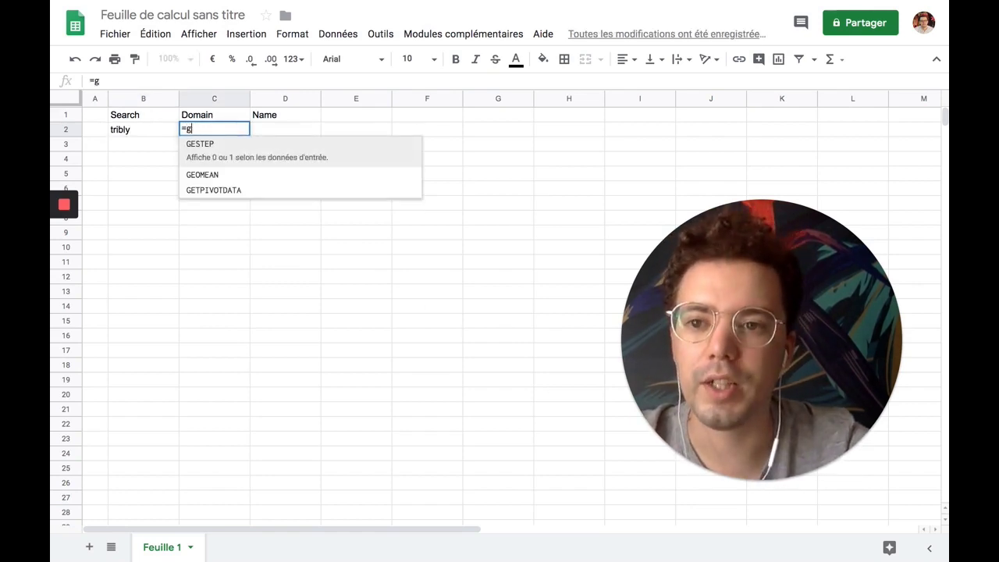
{"action": "key", "text": "BackSpace"}
{"action": "key", "text": "BackSpace"}
{"action": "left_click", "coordinate": [272, 148]}
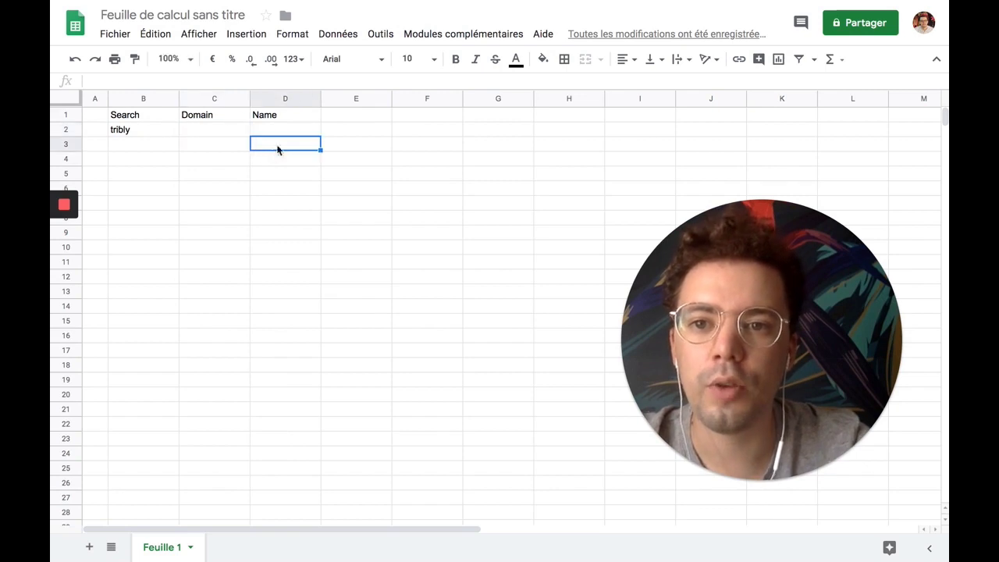
{"action": "left_click", "coordinate": [380, 33]}
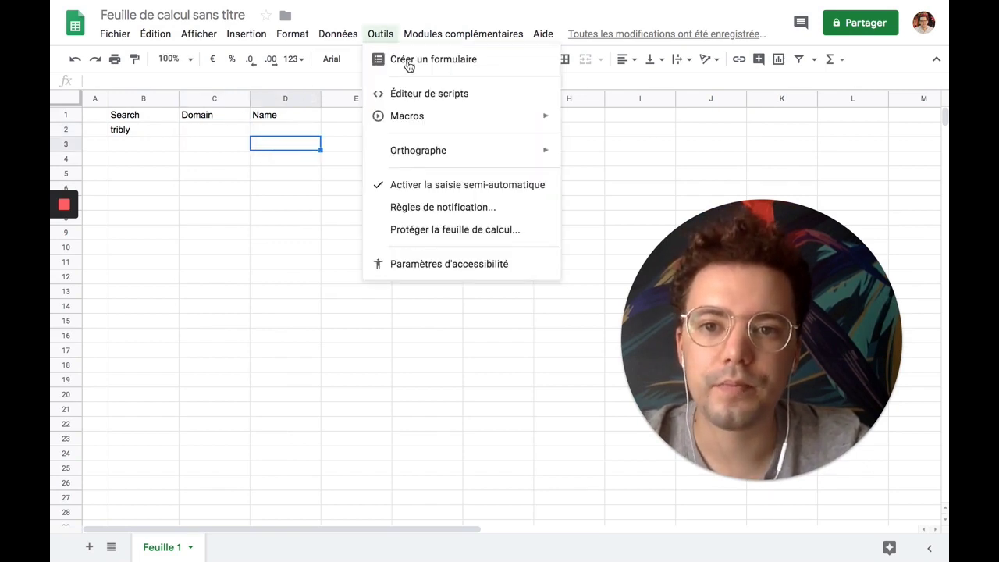
{"action": "left_click", "coordinate": [419, 95]}
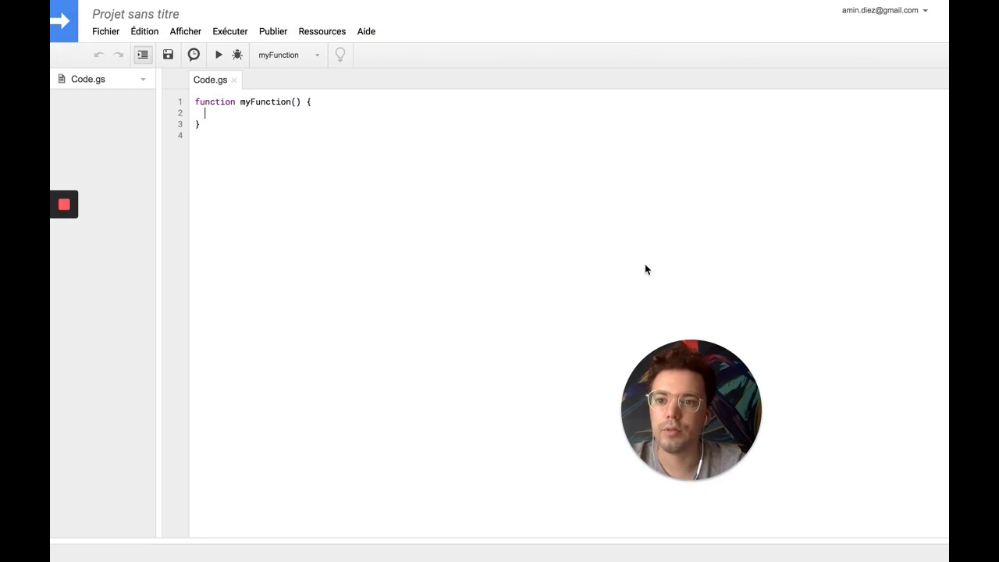
- Rename the Apps Script project to GetCompanyInfo
{"action": "left_click", "coordinate": [143, 81]}
{"action": "left_click", "coordinate": [154, 102]}
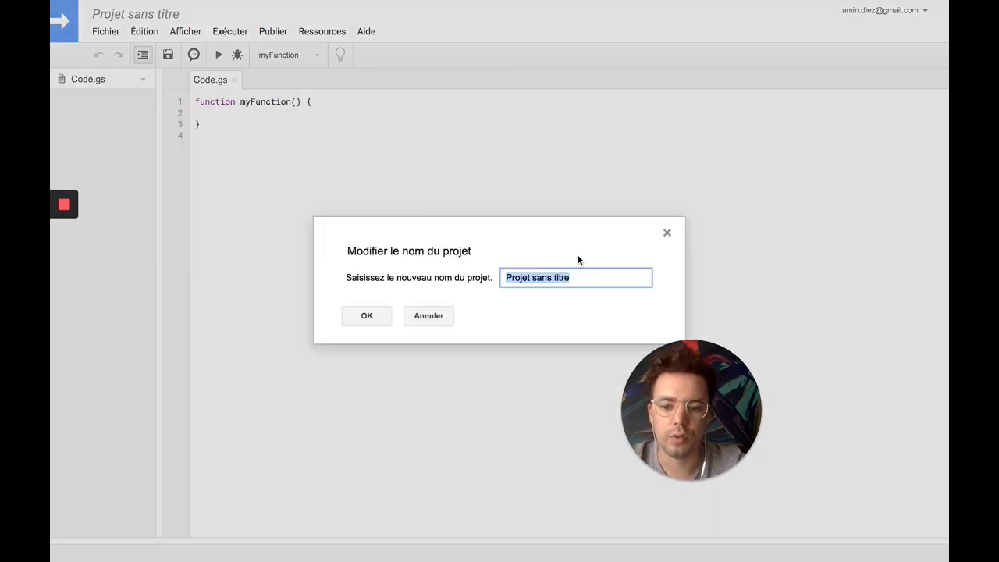
{"action": "type", "text": "Ger"}
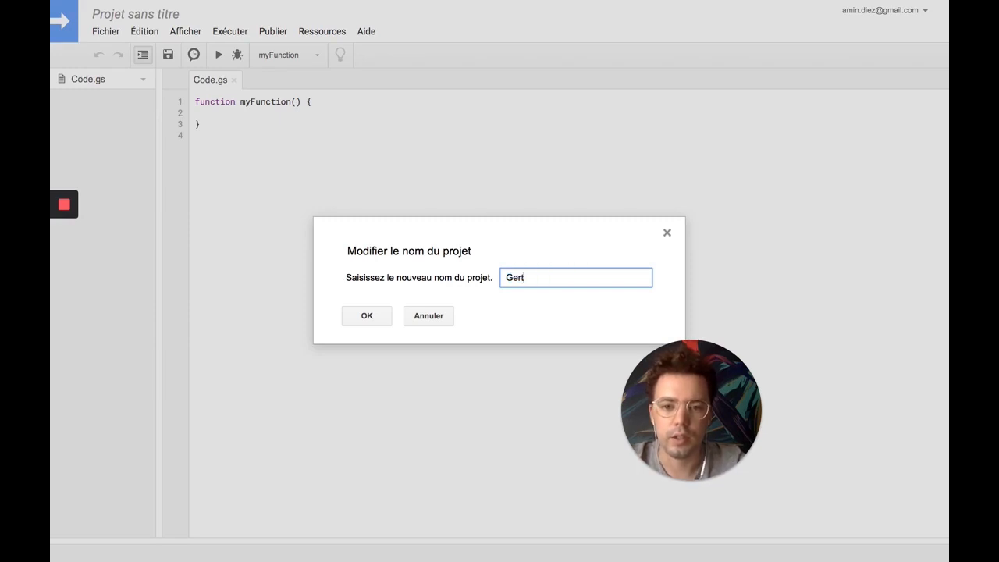
{"action": "key", "text": "BackSpace"}
{"action": "key", "text": "BackSpace"}
{"action": "type", "text": "t"}
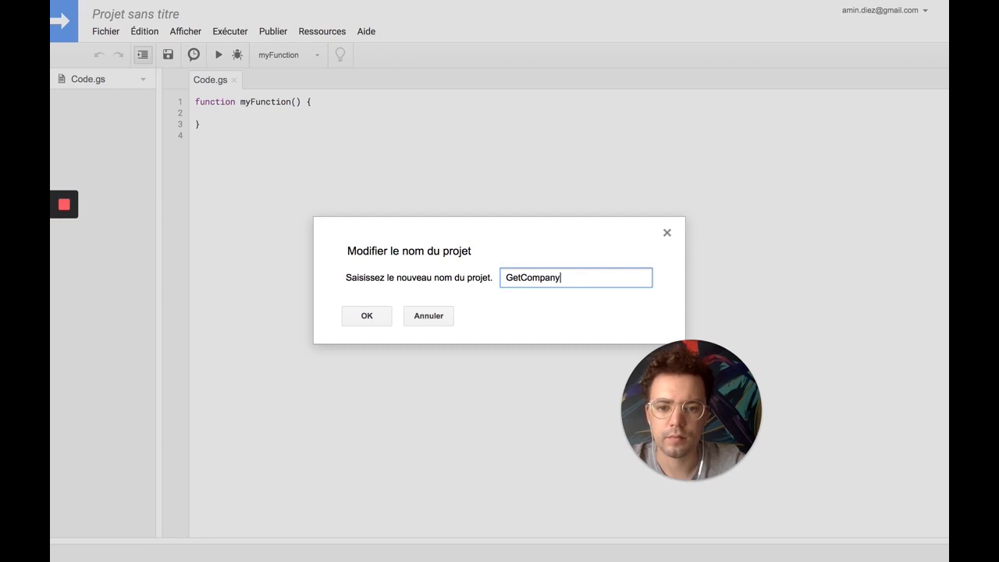
{"action": "key", "text": "Return"}
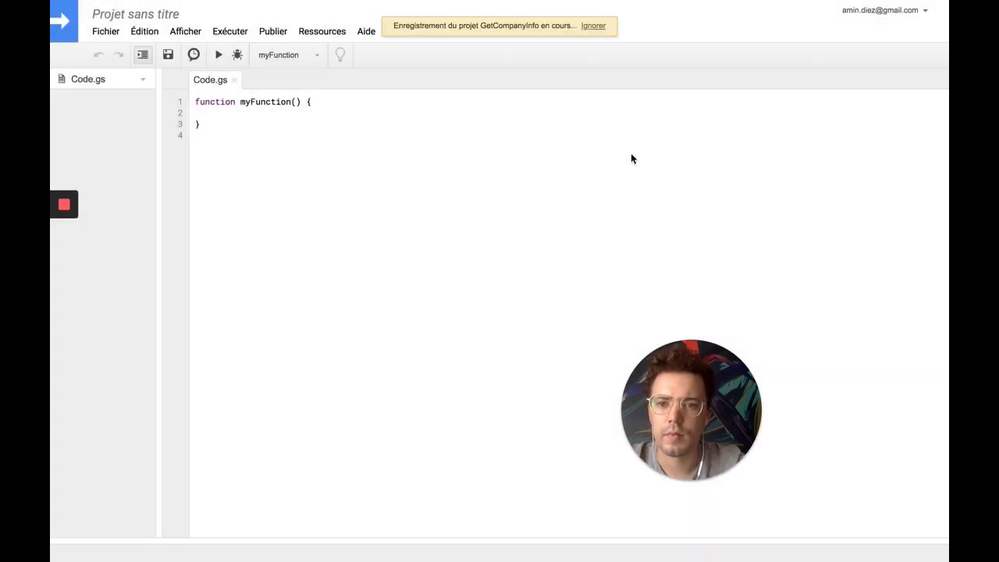
{"action": "left_click_drag", "start_coordinate": [331, 124], "coordinate": [555, 321]}
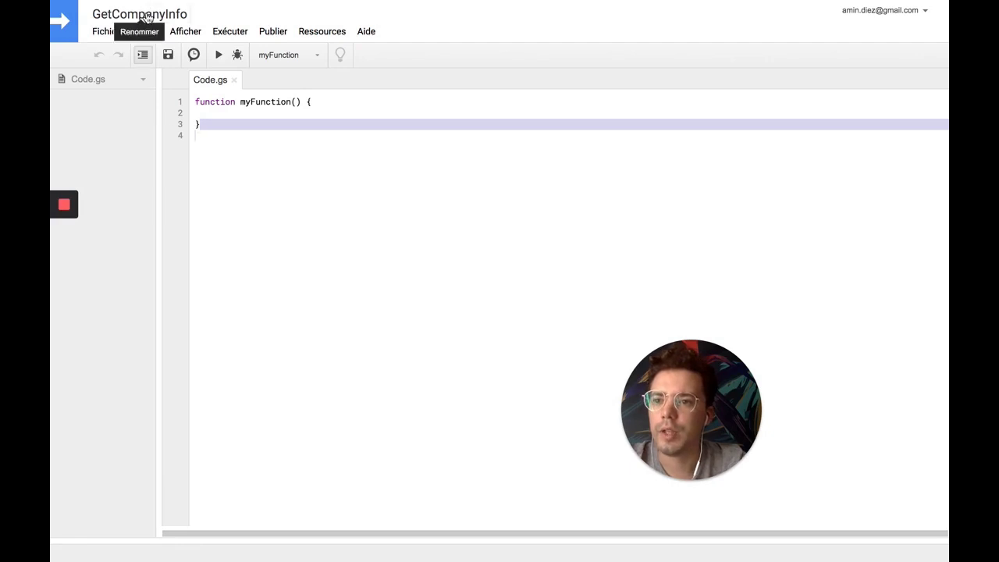
- Rename Code.gs to autocompletion.gs and select the starter myFunction code
{"action": "left_click", "coordinate": [142, 81]}
{"action": "left_click", "coordinate": [156, 103]}
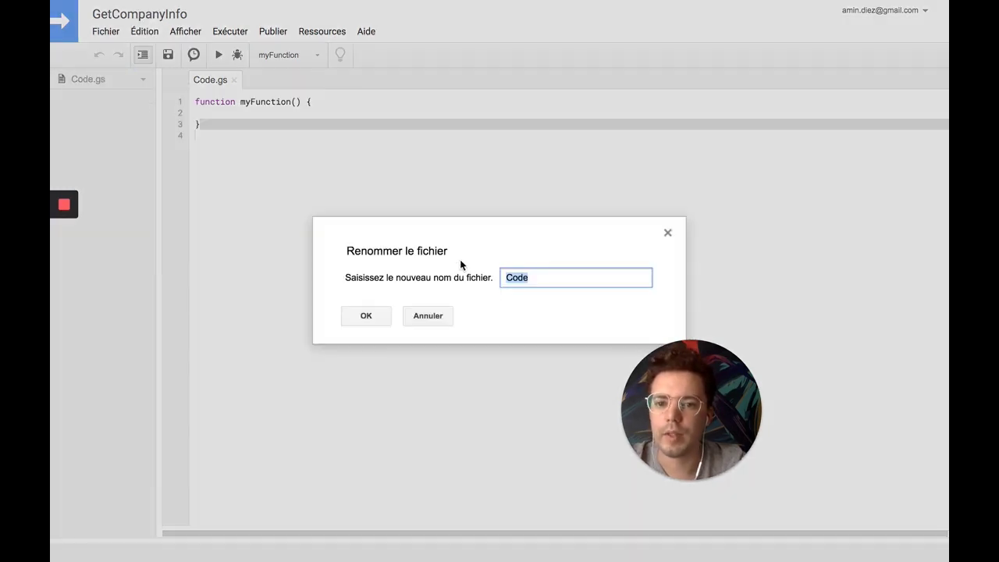
{"action": "type", "text": "auto"}
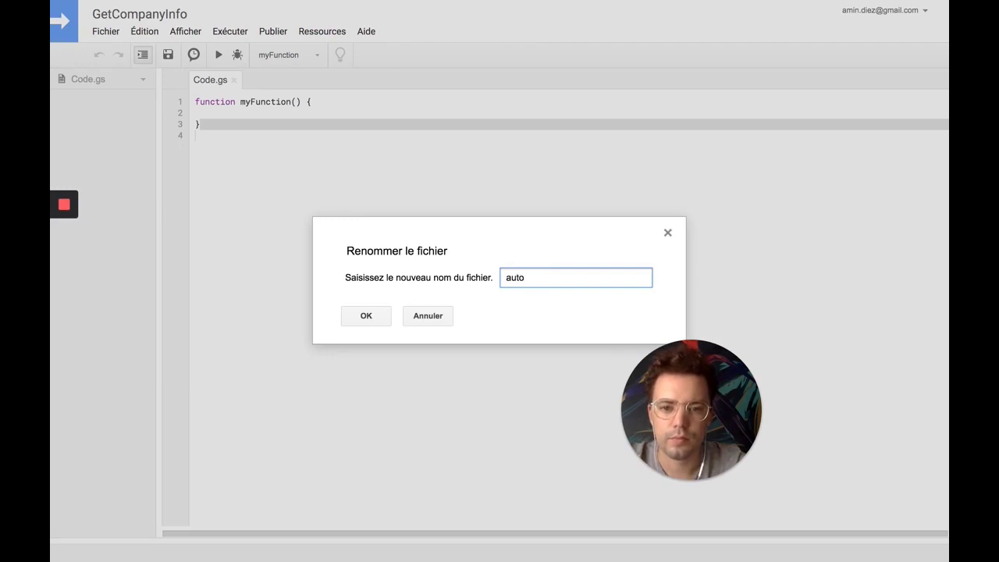
{"action": "type", "text": "completion."}
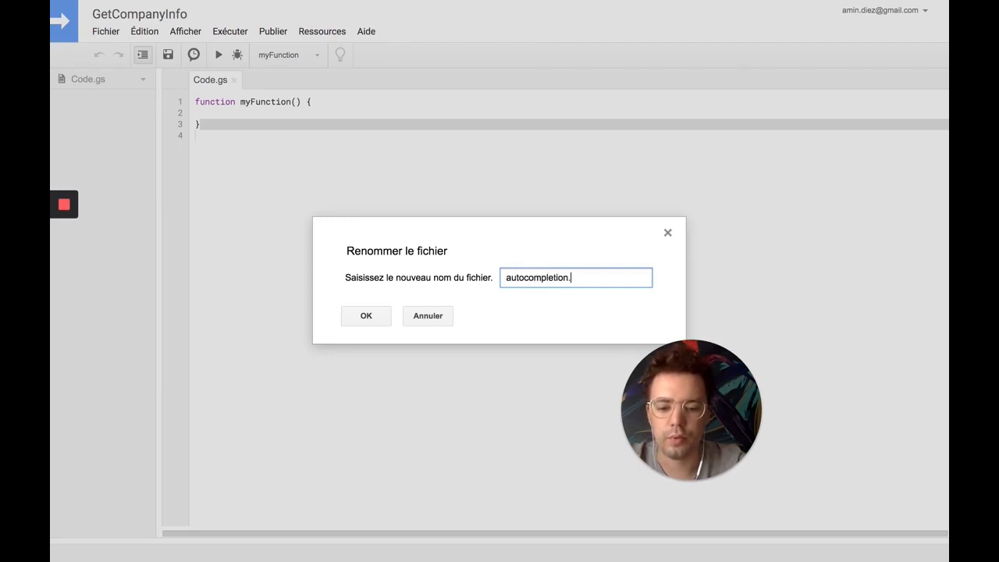
{"action": "left_click", "coordinate": [365, 320]}
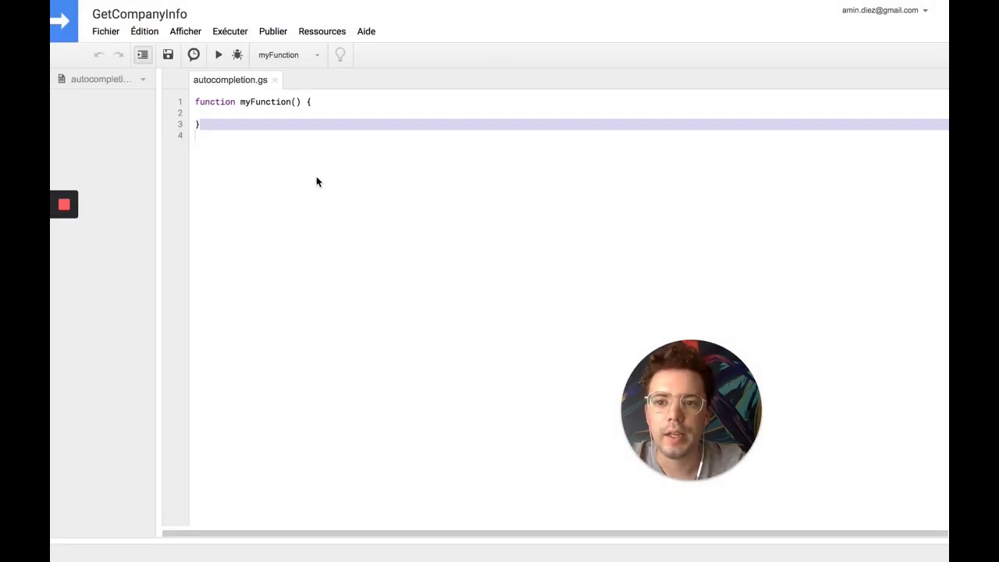
{"action": "left_click_drag", "start_coordinate": [231, 153], "coordinate": [176, 82]}
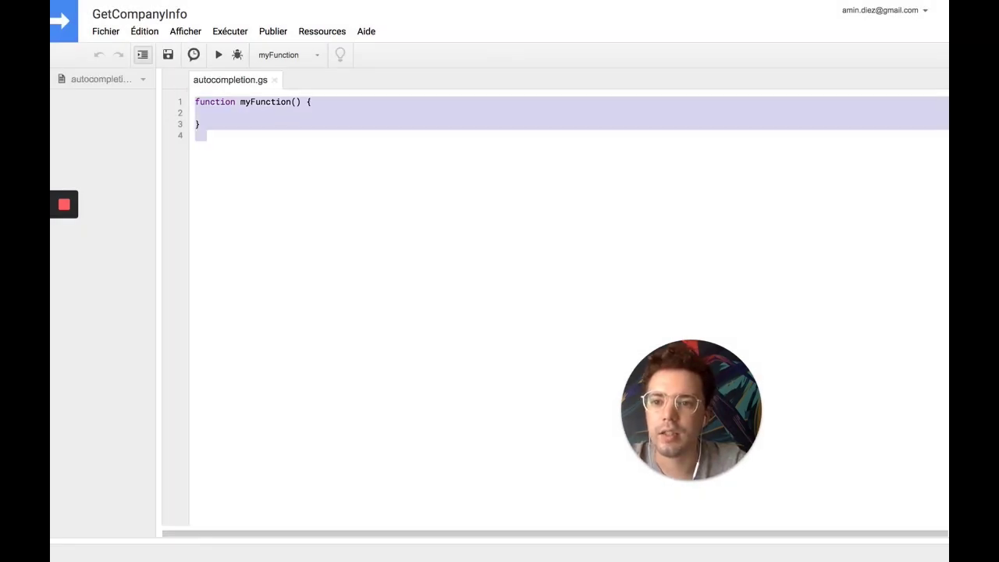
- Delete the starter code and select the full 131-line script on GitHub
{"action": "key", "text": "BackSpace"}
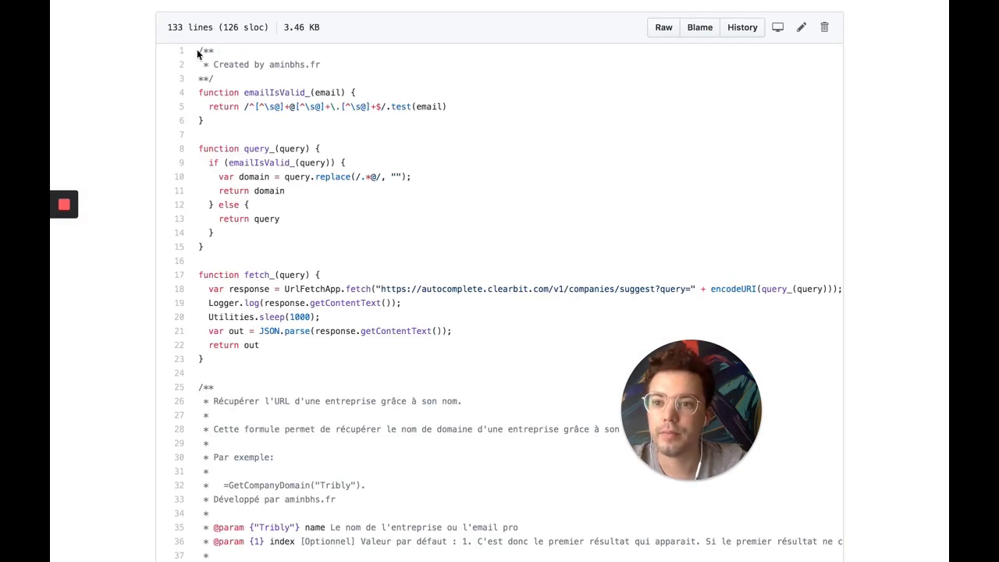
{"action": "left_click_drag", "start_coordinate": [197, 49], "coordinate": [225, 64]}
{"action": "scroll", "coordinate": [295, 346], "scroll_direction": "down", "scroll_amount": 2}
{"action": "scroll", "coordinate": [295, 346], "scroll_direction": "down", "scroll_amount": 7}
{"action": "scroll", "coordinate": [294, 346], "scroll_direction": "down", "scroll_amount": 10}
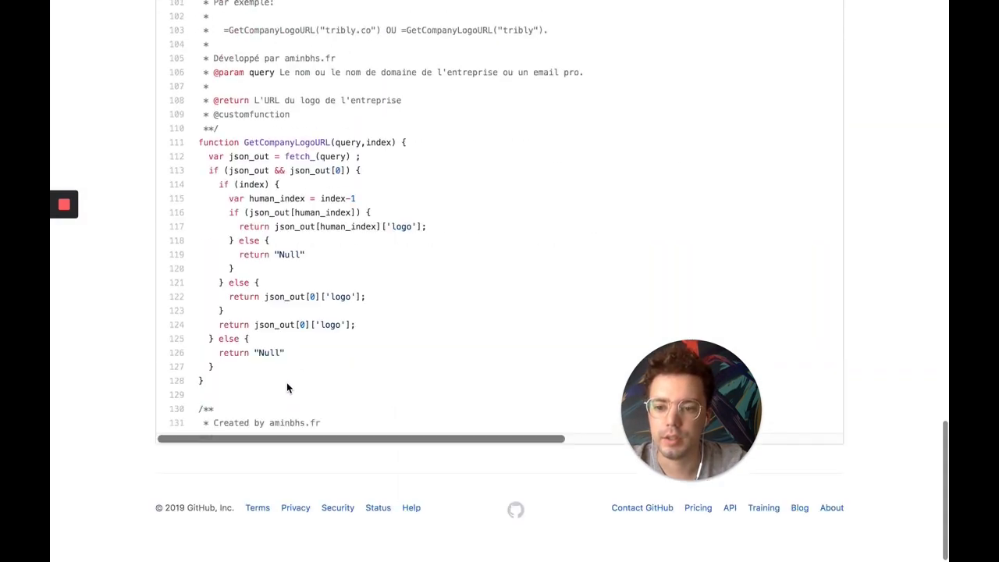
{"action": "left_click_drag", "start_coordinate": [324, 431], "coordinate": [327, 386]}
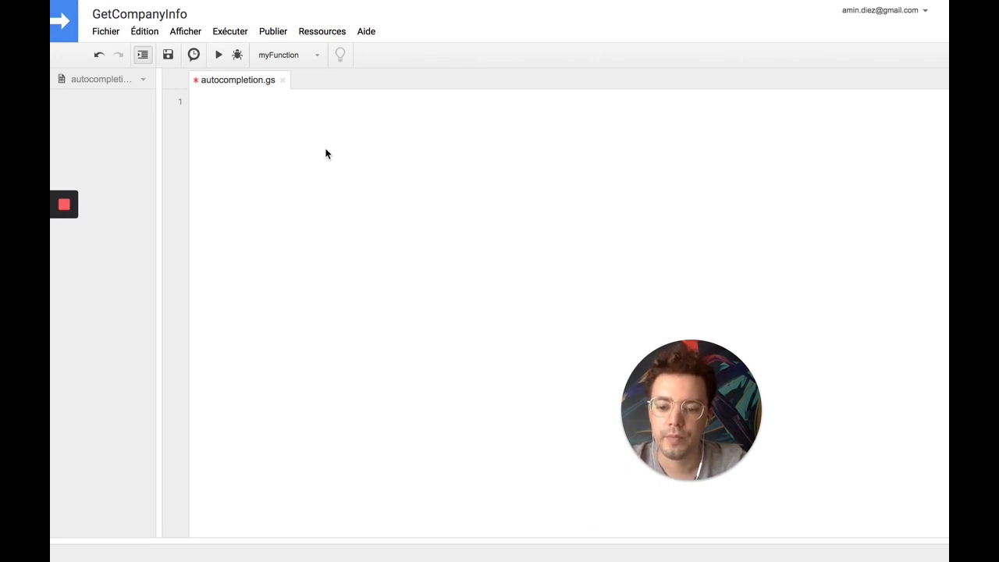
- Paste the copied script into autocompletion.gs and save it via Fichier > Enregistrer
{"action": "key", "text": "ctrl+v"}
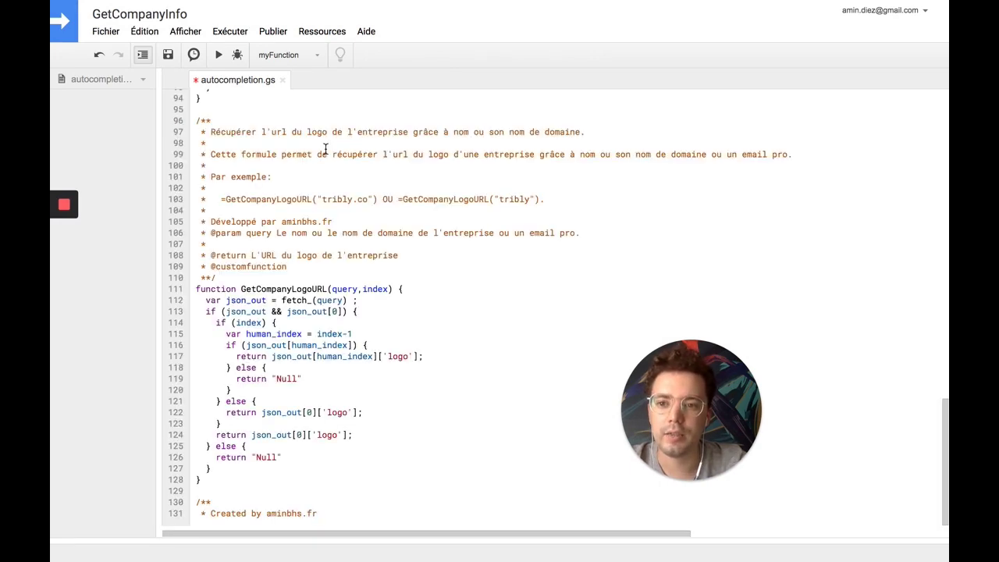
{"action": "scroll", "coordinate": [309, 214], "scroll_direction": "up", "scroll_amount": 20}
{"action": "scroll", "coordinate": [309, 214], "scroll_direction": "down", "scroll_amount": 15}
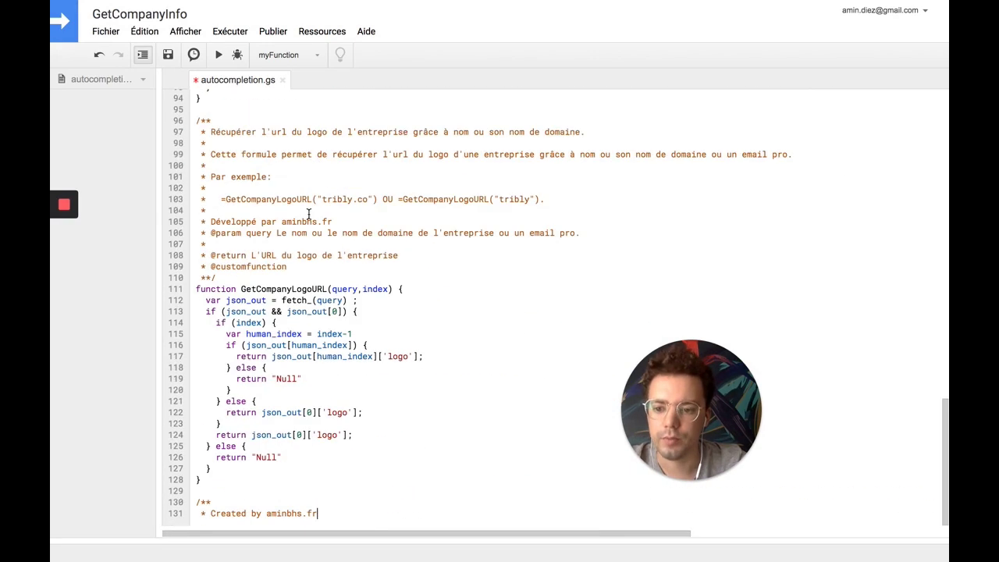
{"action": "scroll", "coordinate": [296, 234], "scroll_direction": "up", "scroll_amount": 5}
{"action": "scroll", "coordinate": [265, 280], "scroll_direction": "up", "scroll_amount": 10}
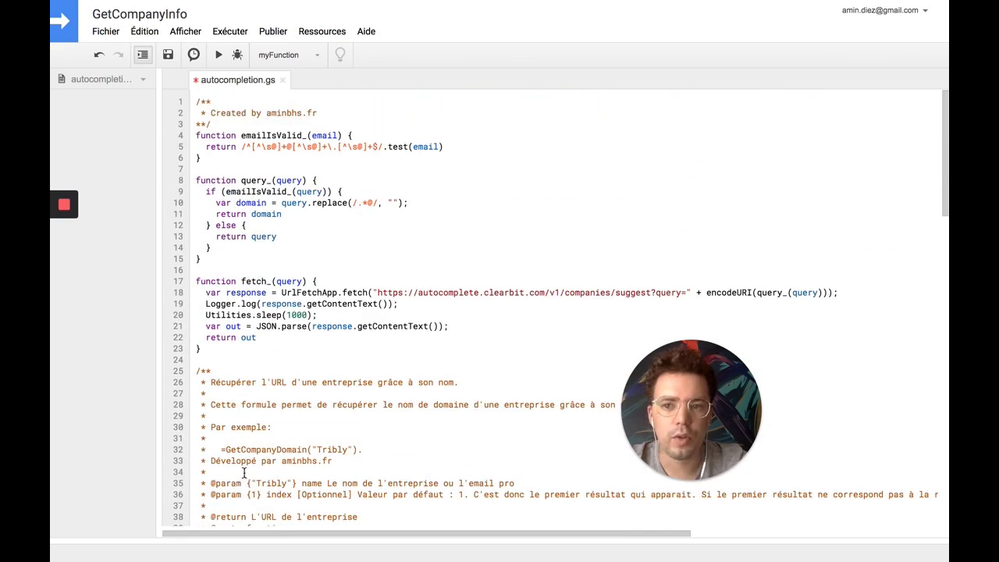
{"action": "left_click", "coordinate": [112, 33]}
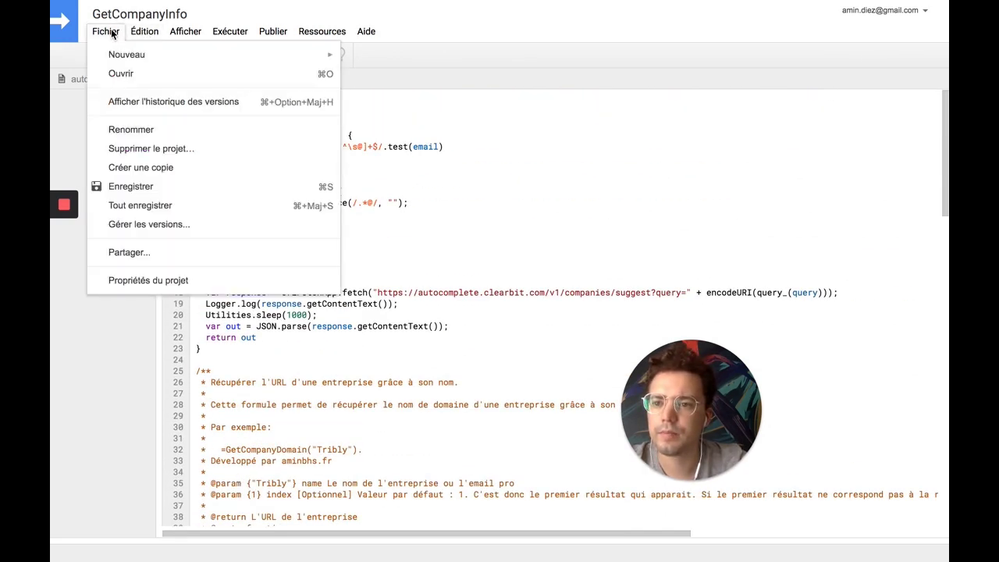
{"action": "left_click", "coordinate": [140, 189]}
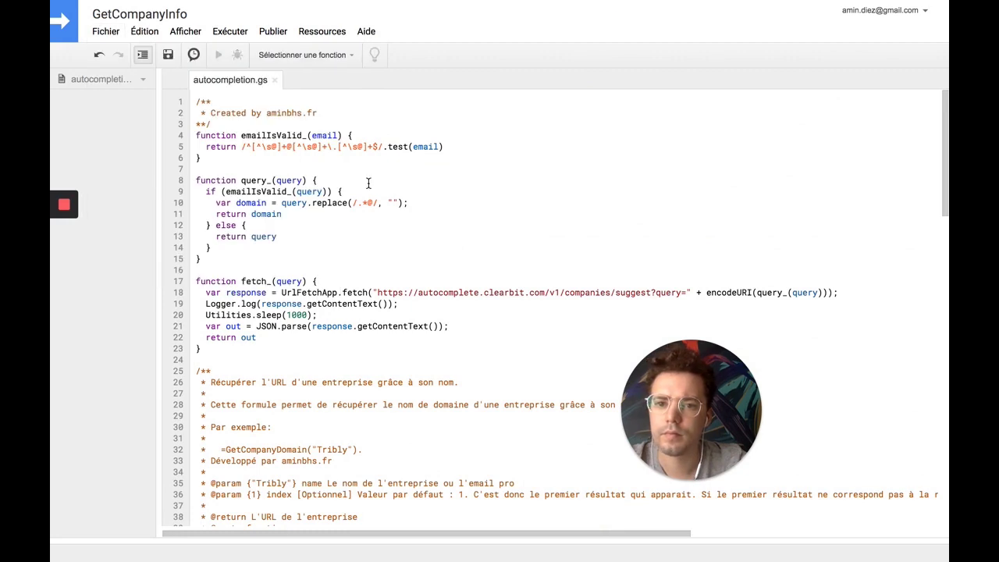
{"action": "key", "text": "ctrl+Tab"}
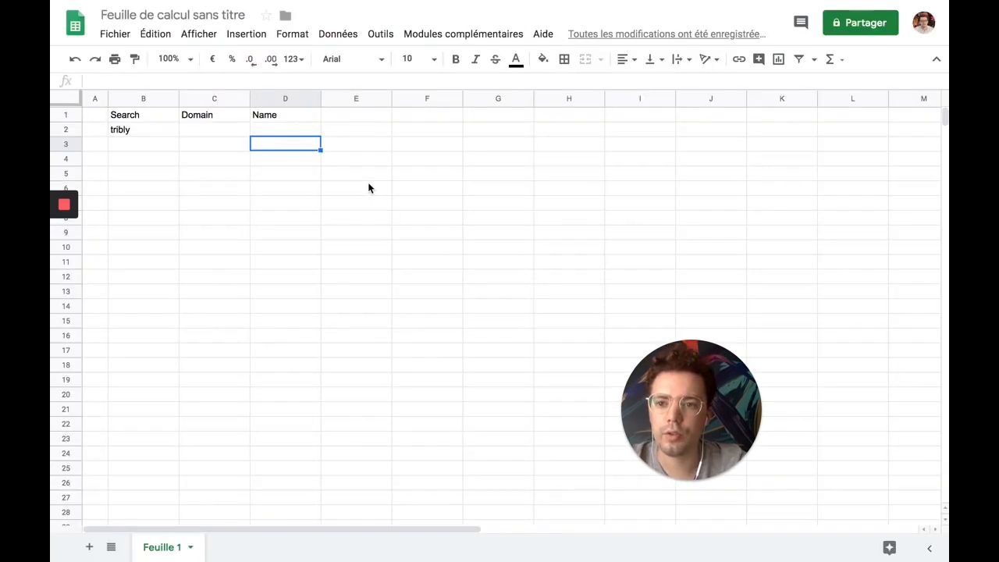
{"action": "left_click", "coordinate": [194, 133]}
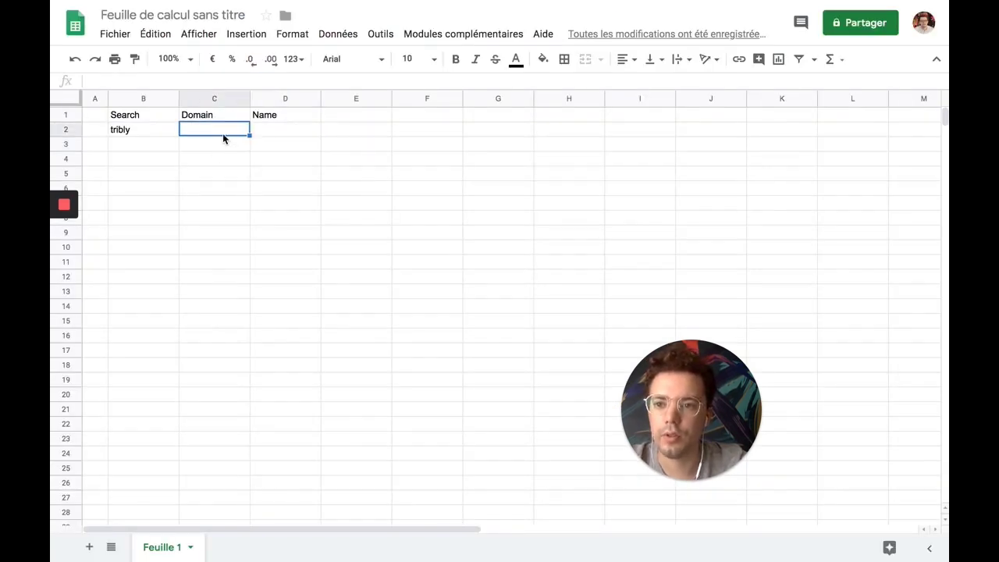
{"action": "type", "text": "=get"}
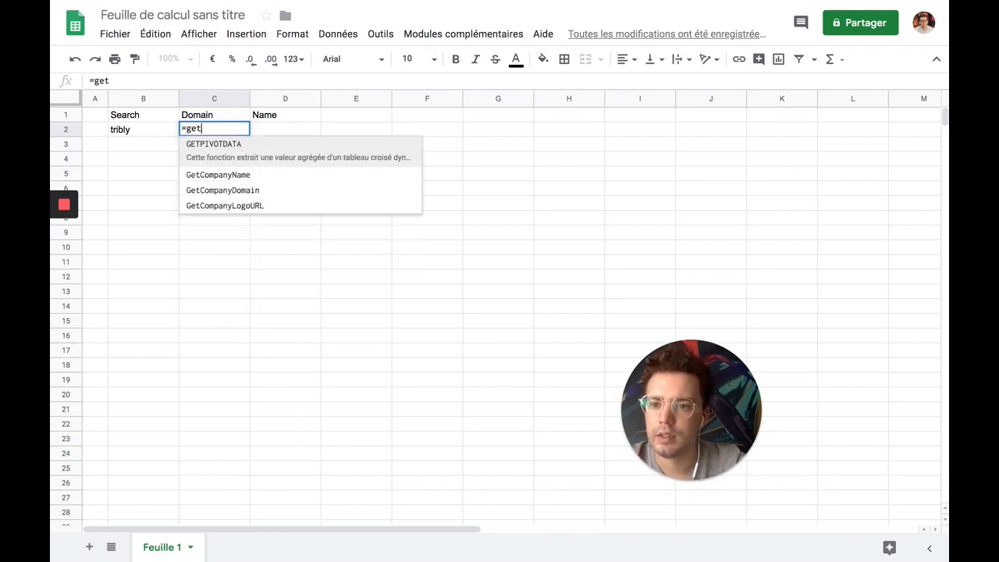
{"action": "key", "text": "Down"}
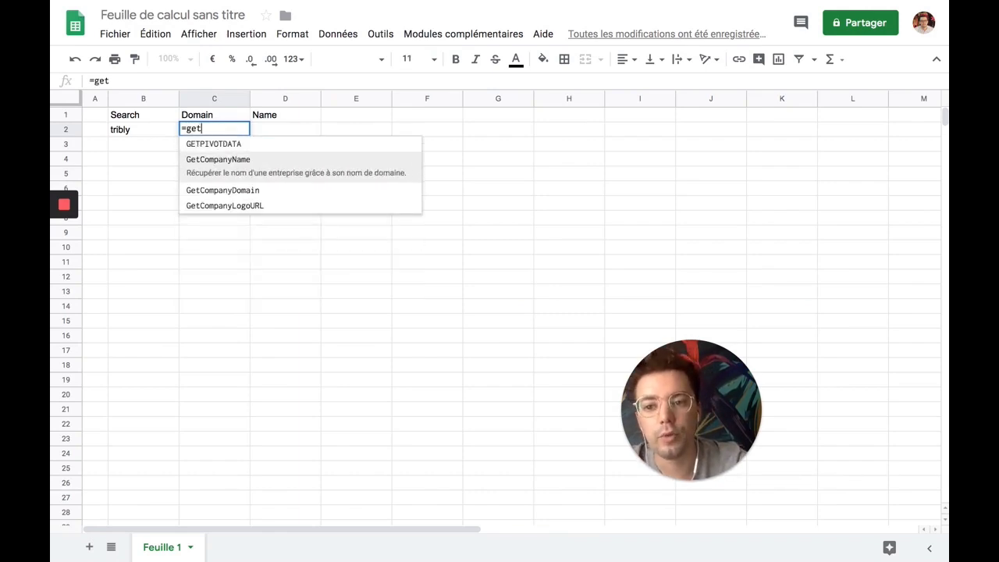
{"action": "key", "text": "Down"}
{"action": "key", "text": "Down"}
{"action": "key", "text": "Up"}
{"action": "key", "text": "Up"}
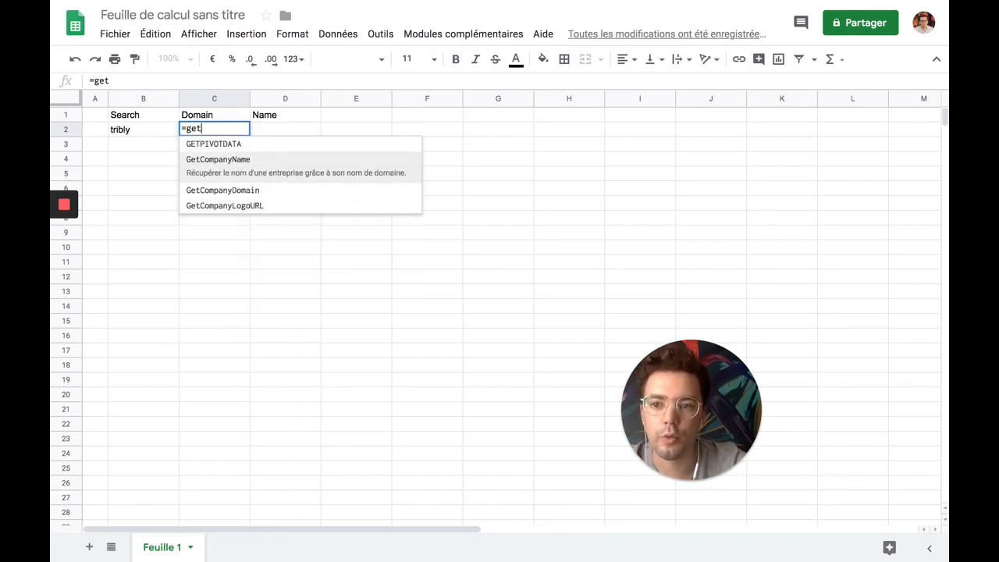
{"action": "key", "text": "shift+Left"}
{"action": "key", "text": "shift+Left"}
{"action": "key", "text": "shift+Left"}
{"action": "key", "text": "shift+Left"}
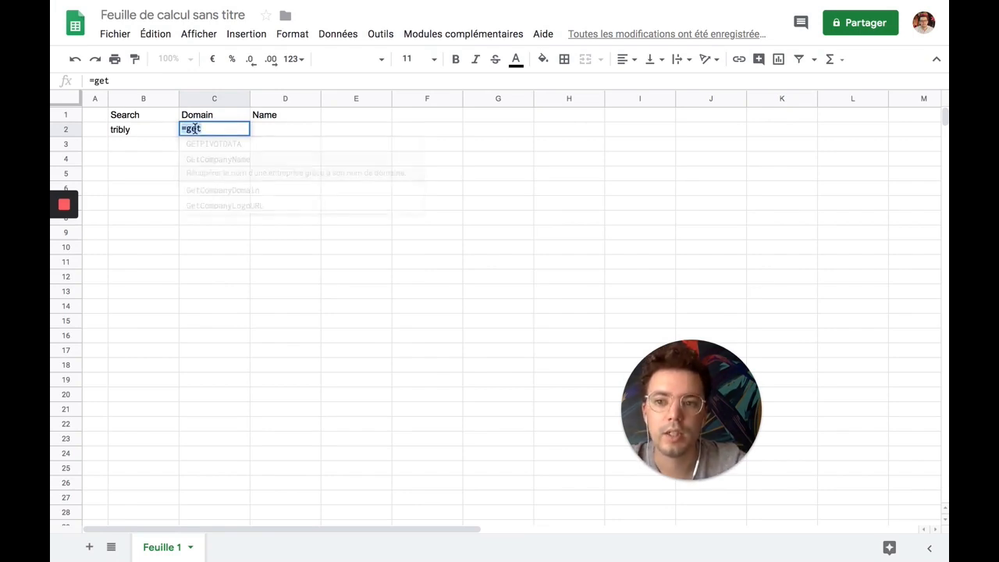
{"action": "key", "text": "BackSpace"}
{"action": "left_click", "coordinate": [213, 160]}
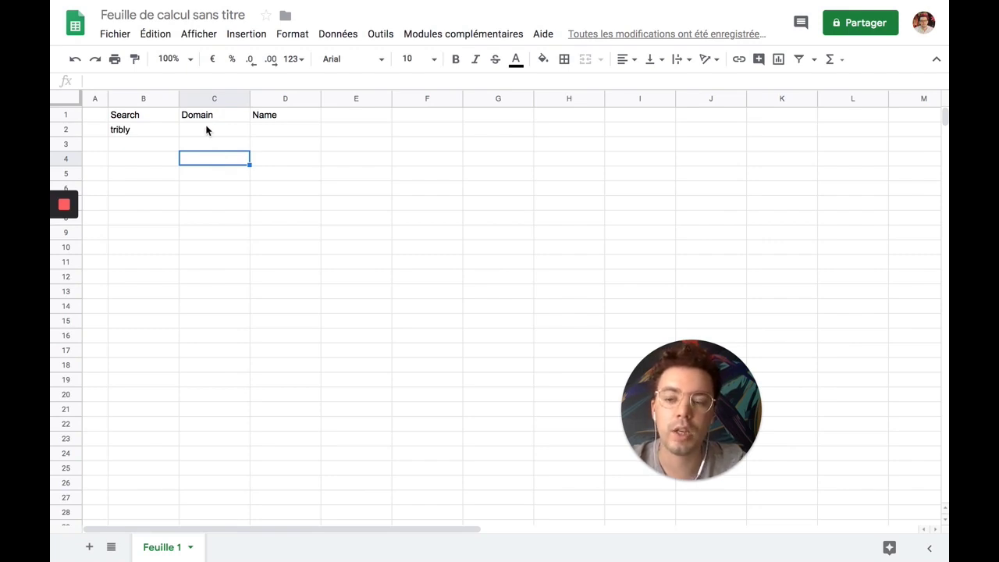
- Enter =GetCompanyDomain(B2) in C2, returning mailchimp.com
{"action": "left_click", "coordinate": [206, 129]}
{"action": "left_click", "coordinate": [207, 158]}
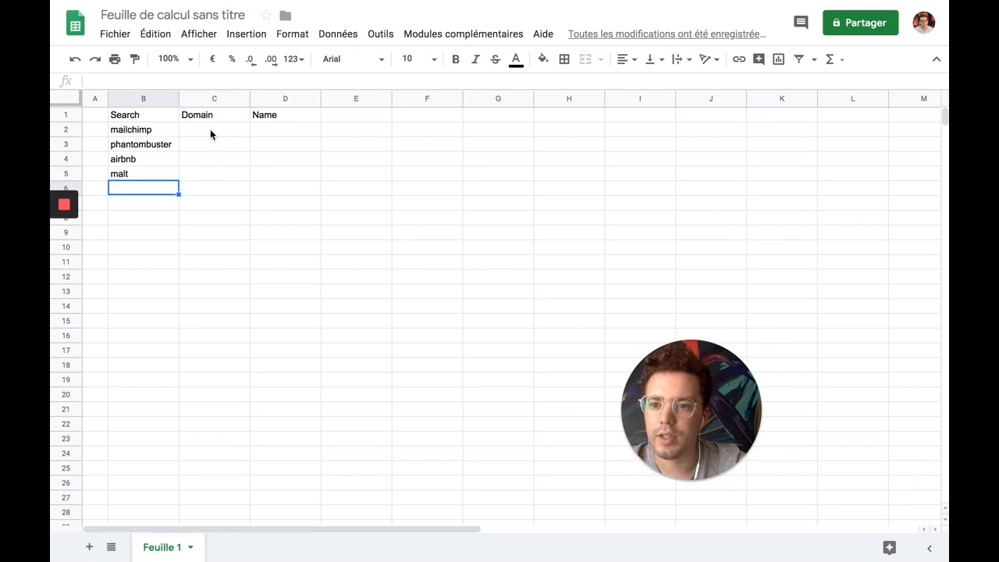
{"action": "left_click", "coordinate": [201, 160]}
{"action": "left_click", "coordinate": [198, 128]}
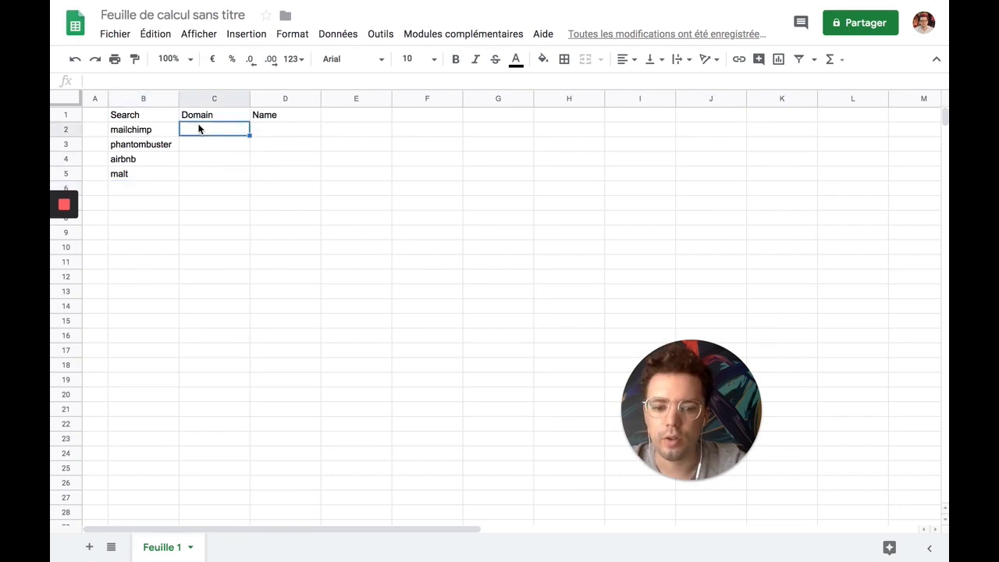
{"action": "type", "text": "=get"}
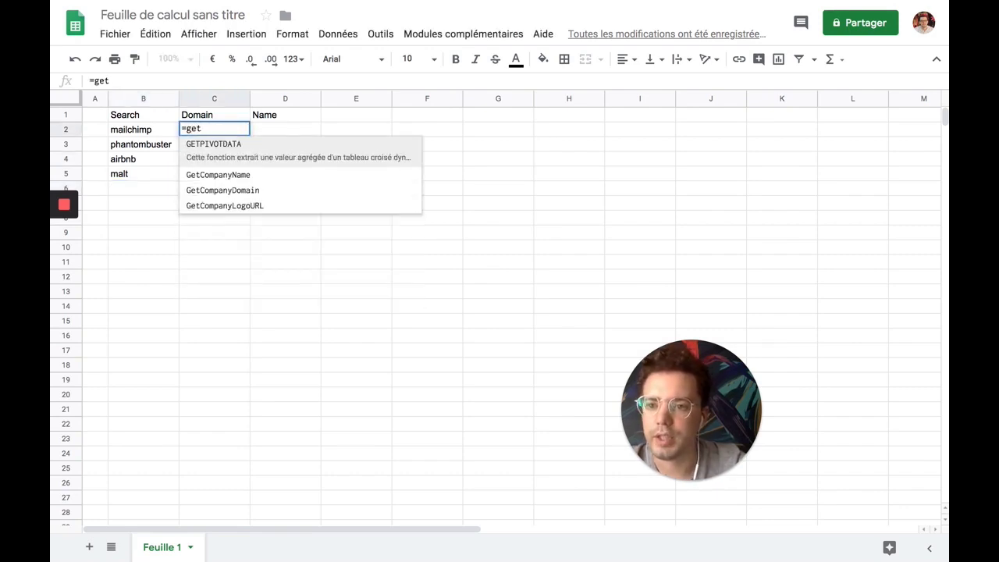
{"action": "key", "text": "Down"}
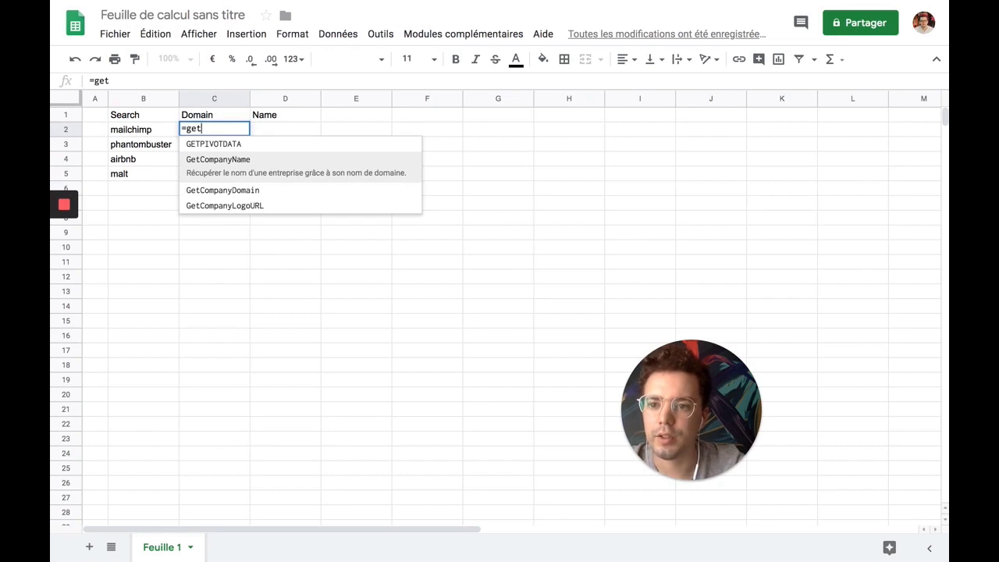
{"action": "key", "text": "Down"}
{"action": "key", "text": "Tab"}
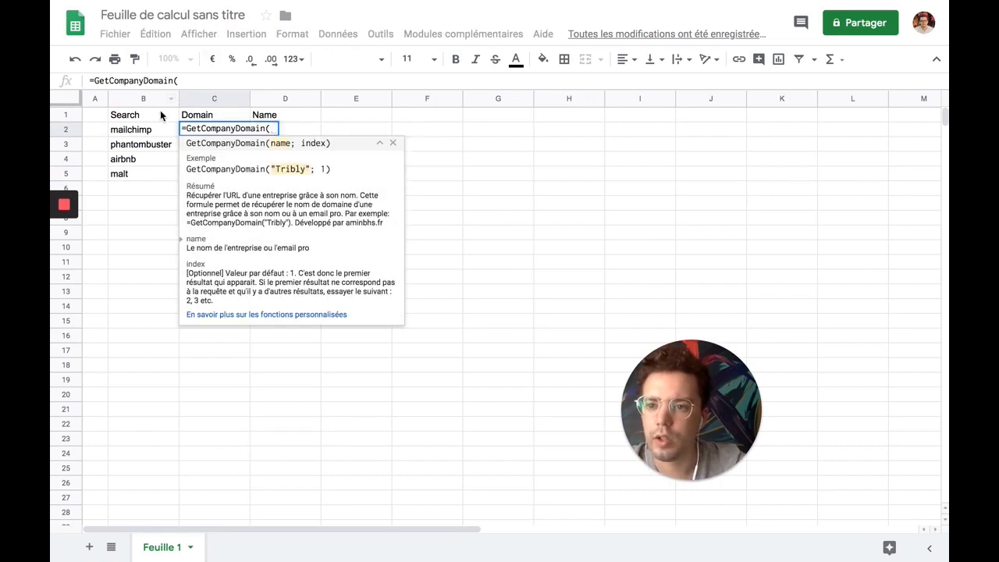
{"action": "left_click", "coordinate": [142, 130]}
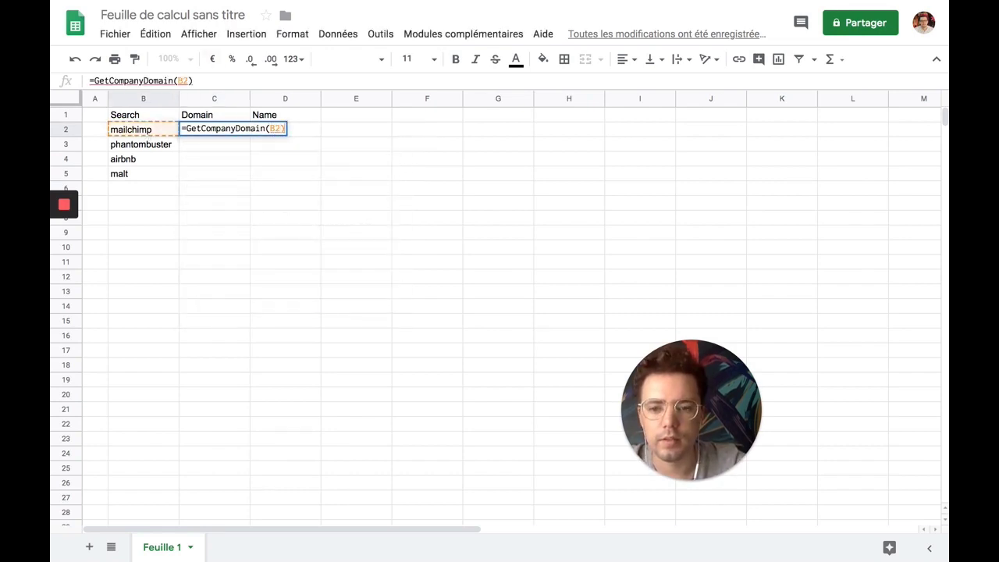
{"action": "key", "text": "Return"}
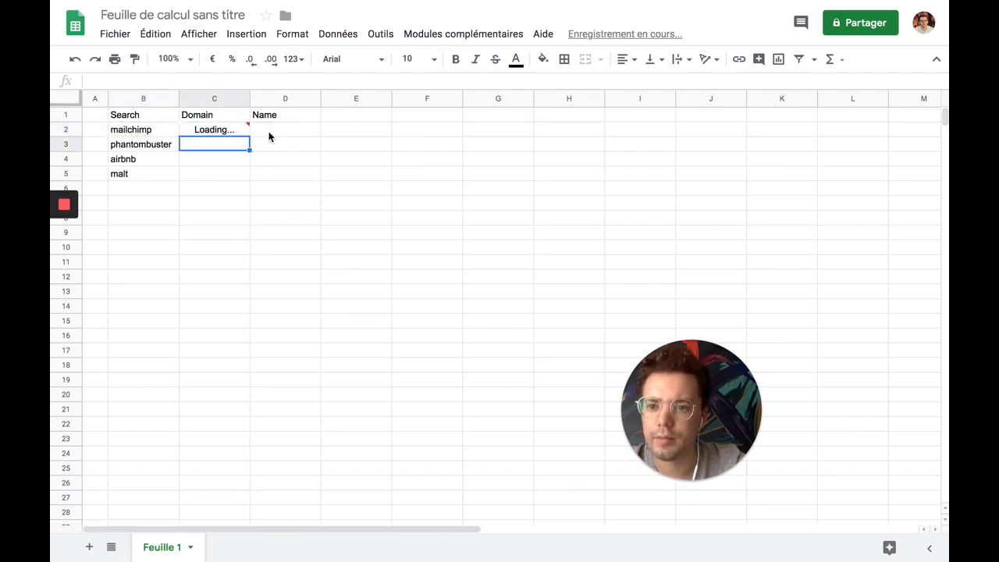
- Enter =GetCompanyName(B2) in D2, returning MailChimp, and fill it down to D4
{"action": "left_click", "coordinate": [269, 134]}
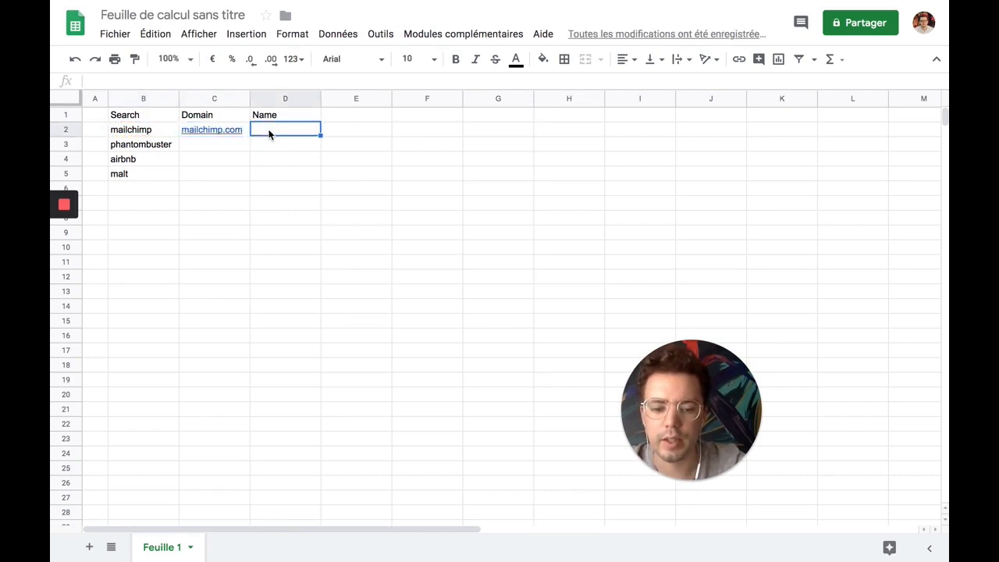
{"action": "type", "text": "=get"}
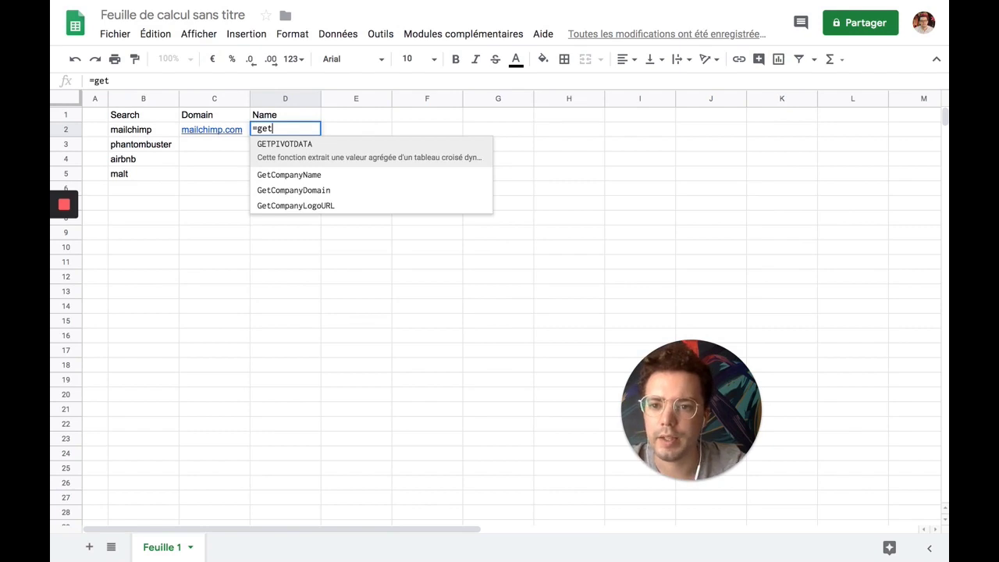
{"action": "key", "text": "Down"}
{"action": "key", "text": "Tab"}
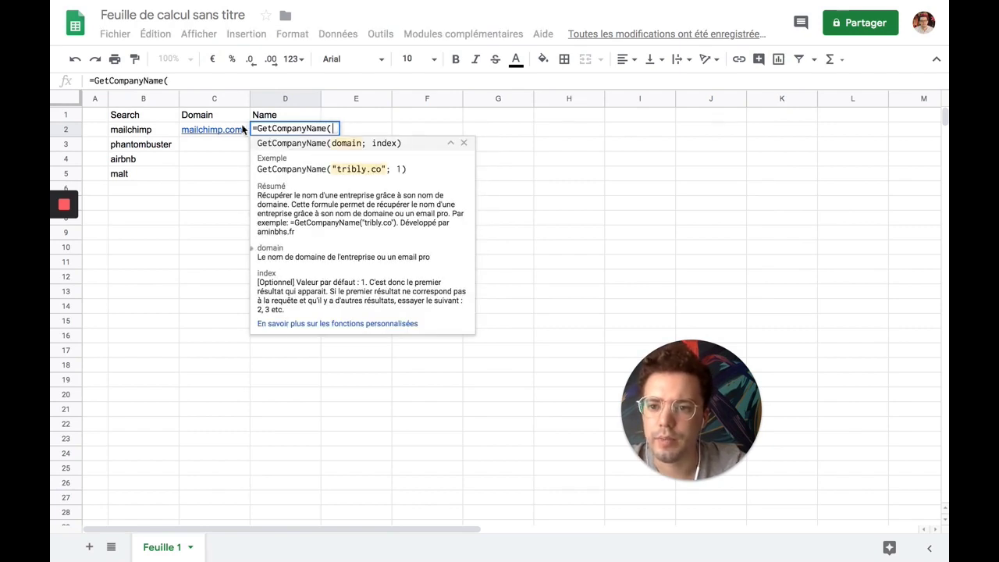
{"action": "left_click", "coordinate": [145, 131]}
{"action": "type", "text": ")"}
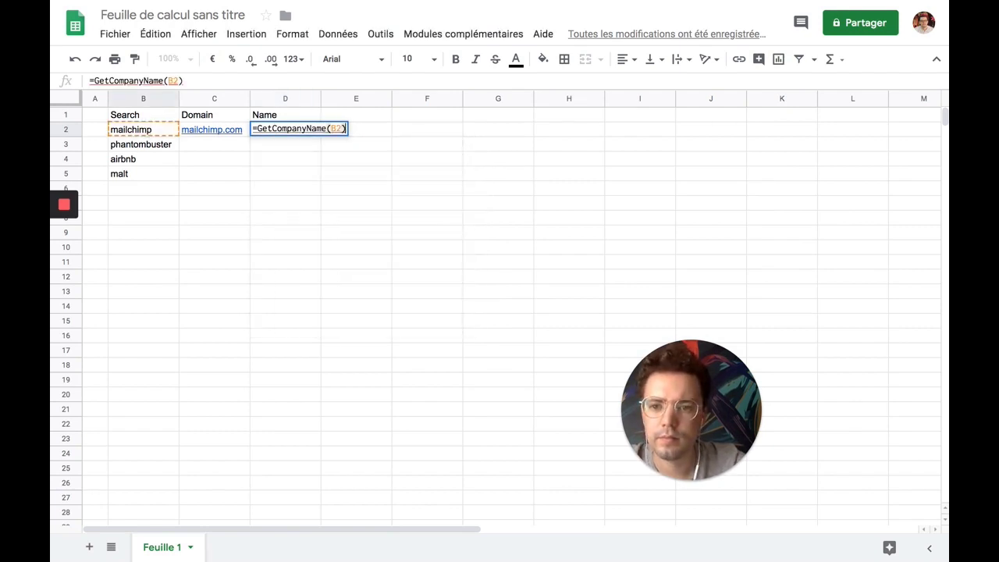
{"action": "key", "text": "Return"}
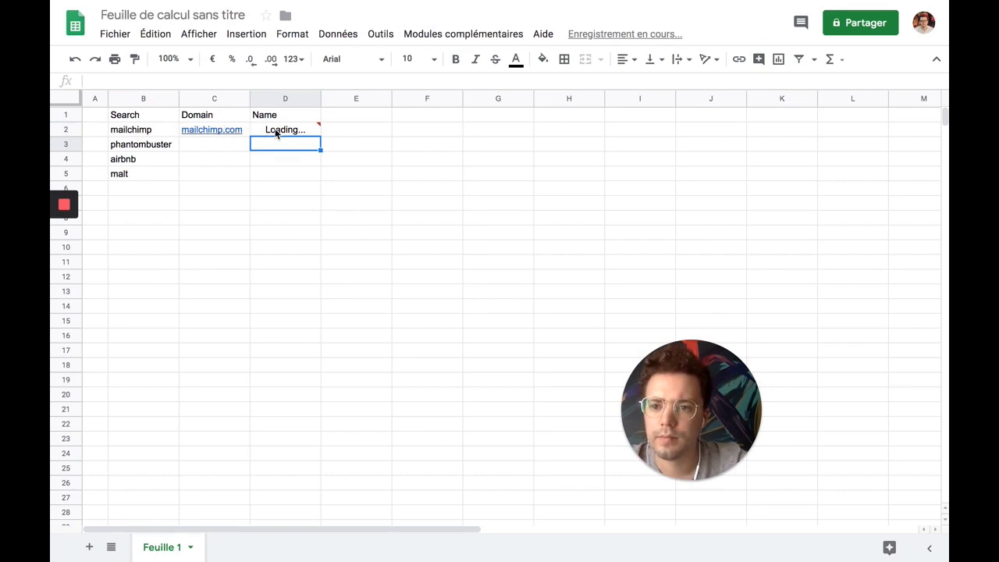
{"action": "left_click", "coordinate": [276, 133]}
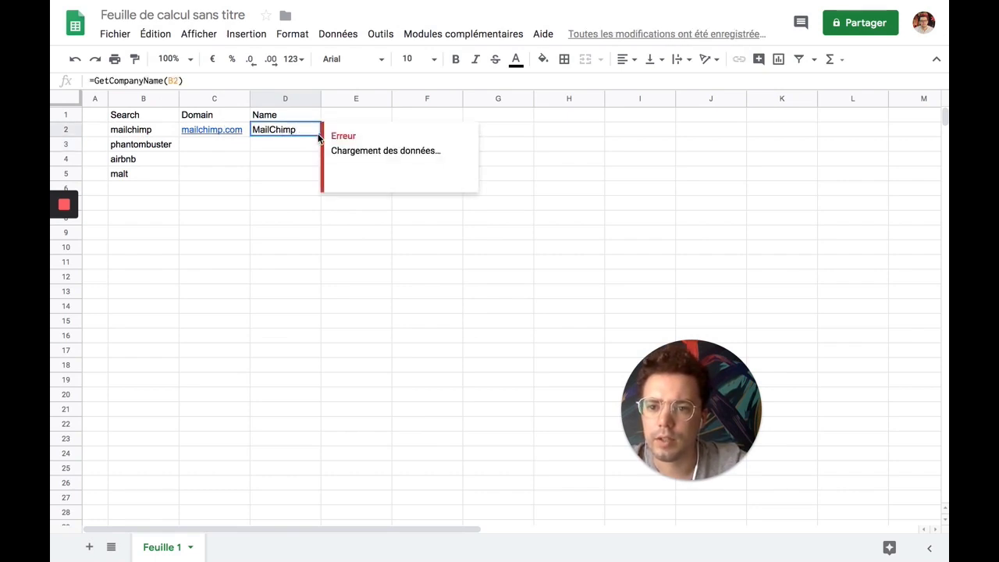
{"action": "left_click_drag", "start_coordinate": [319, 135], "coordinate": [312, 163]}
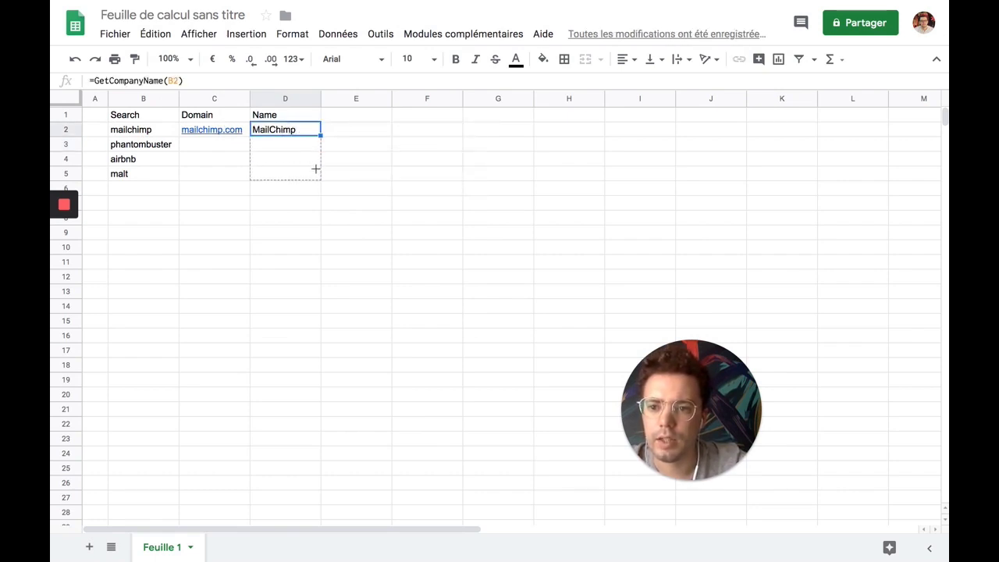
- Fill the domain and name formulas down rows 3–5 for phantombuster, airbnb and malt
{"action": "left_click", "coordinate": [232, 132]}
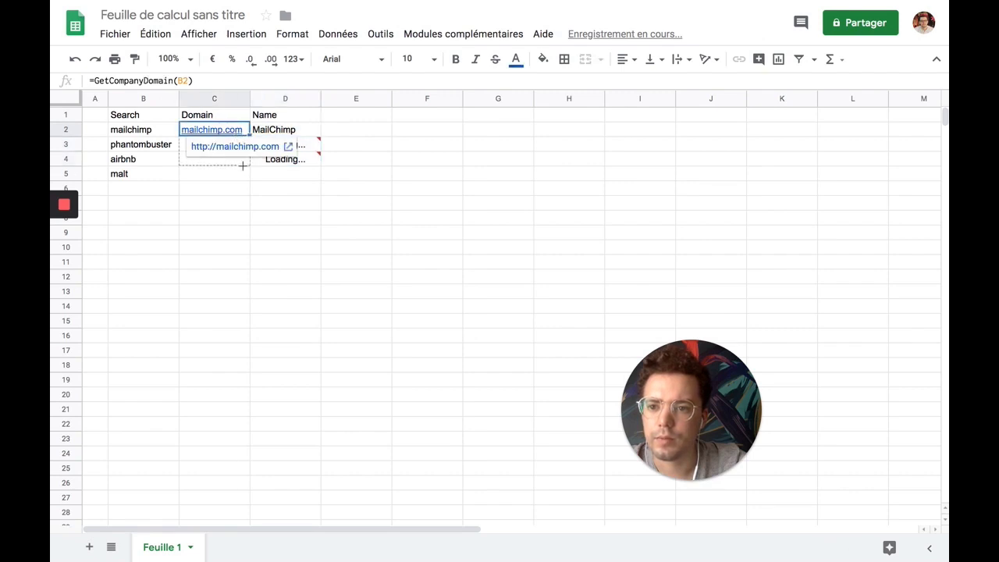
{"action": "left_click_drag", "start_coordinate": [247, 134], "coordinate": [243, 163]}
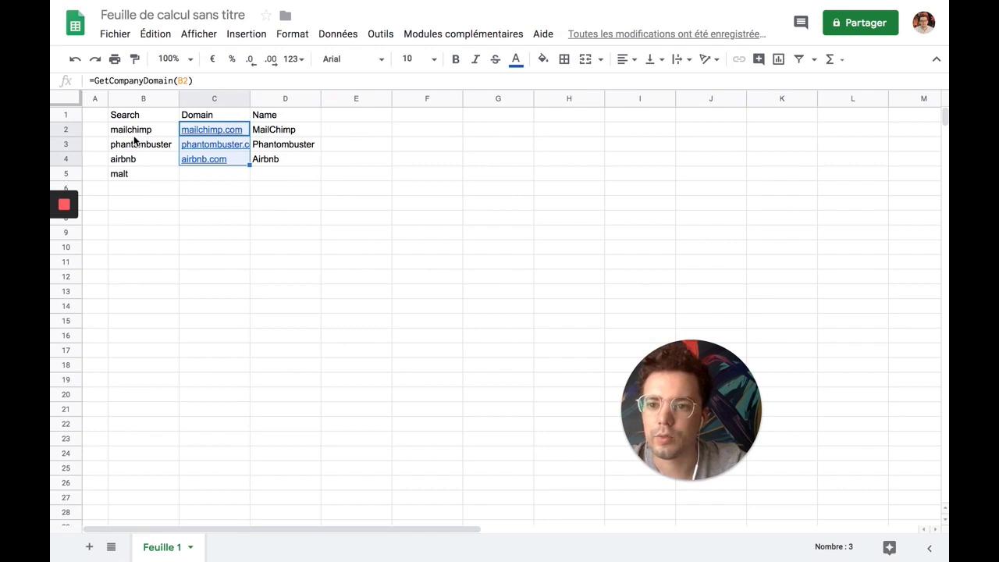
{"action": "left_click", "coordinate": [137, 182]}
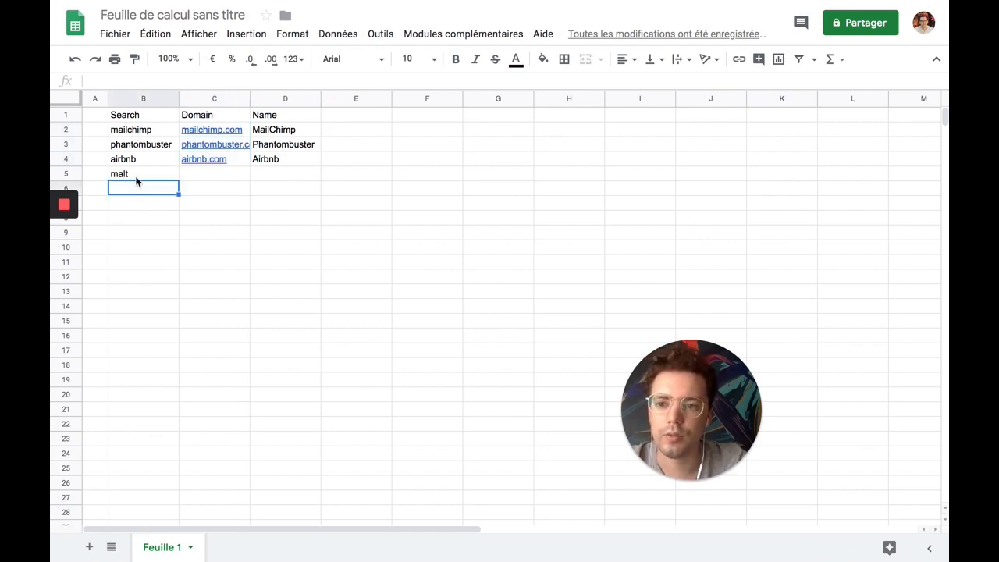
{"action": "left_click", "coordinate": [136, 176]}
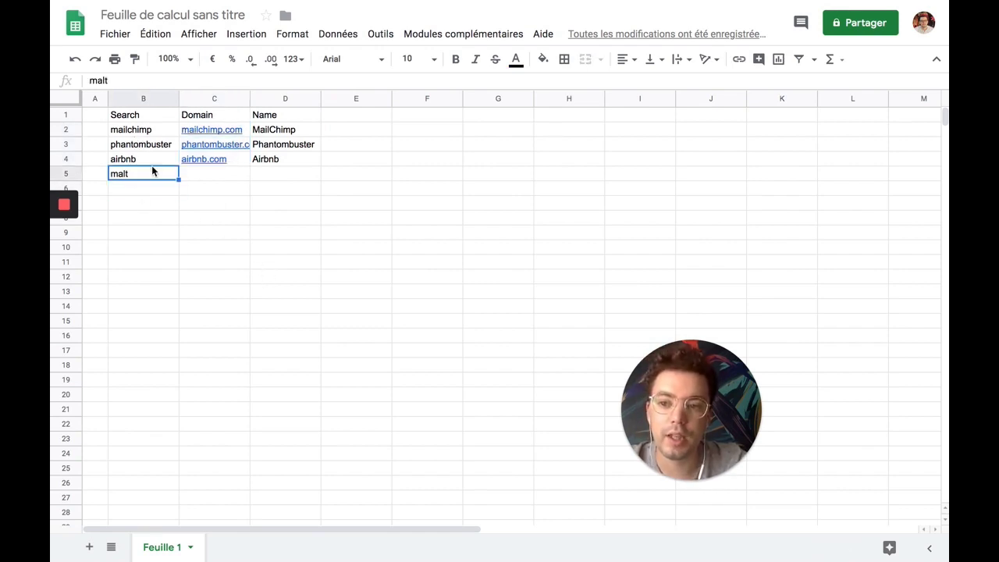
{"action": "left_click", "coordinate": [238, 159]}
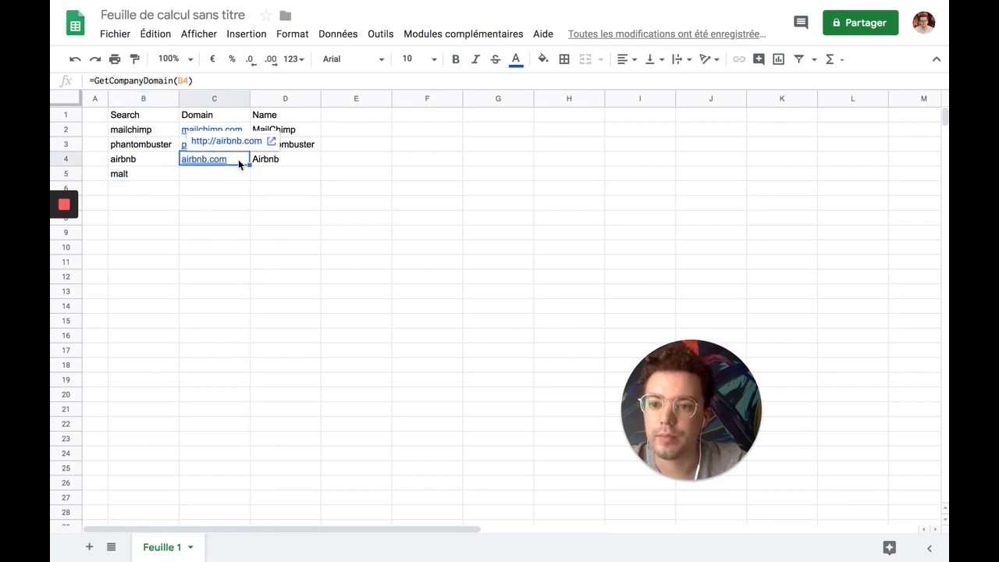
{"action": "left_click_drag", "start_coordinate": [247, 162], "coordinate": [247, 174]}
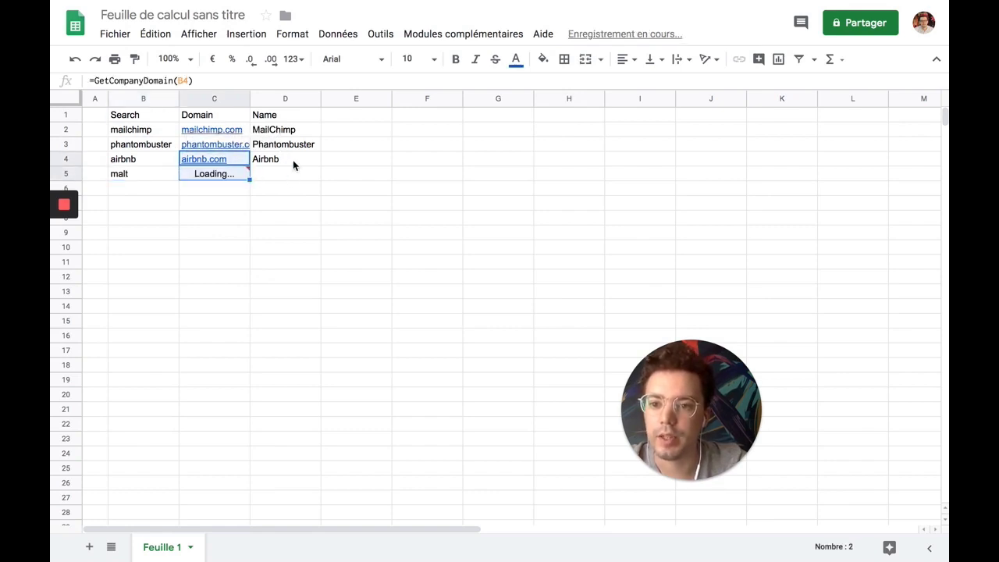
{"action": "left_click", "coordinate": [319, 159]}
{"action": "left_click_drag", "start_coordinate": [319, 159], "coordinate": [319, 174]}
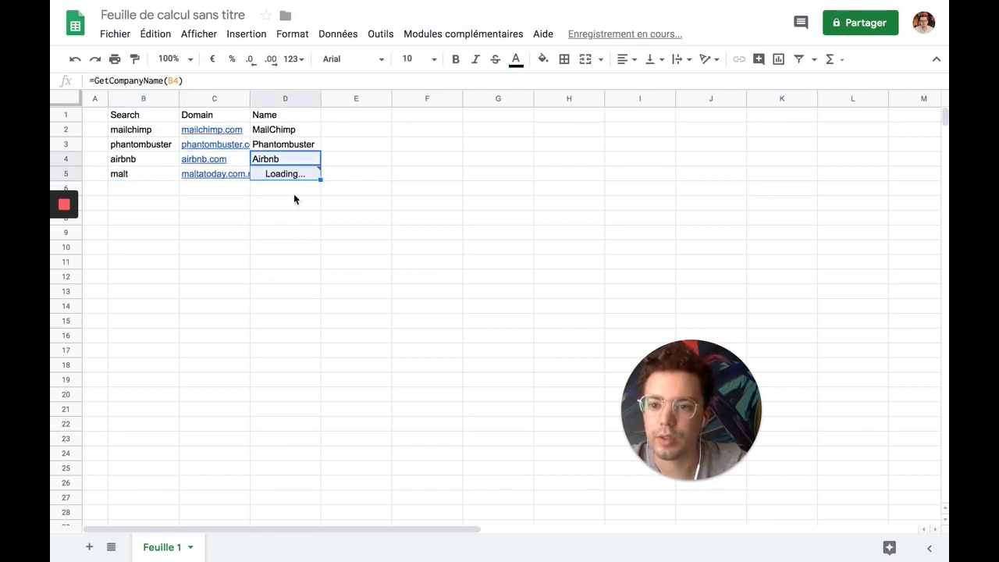
{"action": "left_click", "coordinate": [287, 202]}
{"action": "left_click_drag", "start_coordinate": [250, 98], "coordinate": [286, 98]}
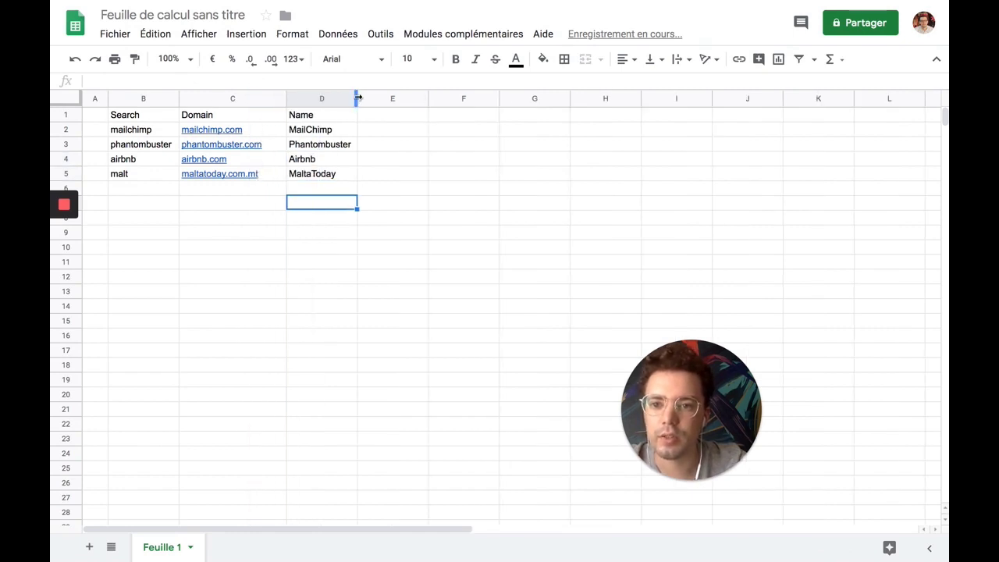
{"action": "left_click_drag", "start_coordinate": [358, 97], "coordinate": [383, 98]}
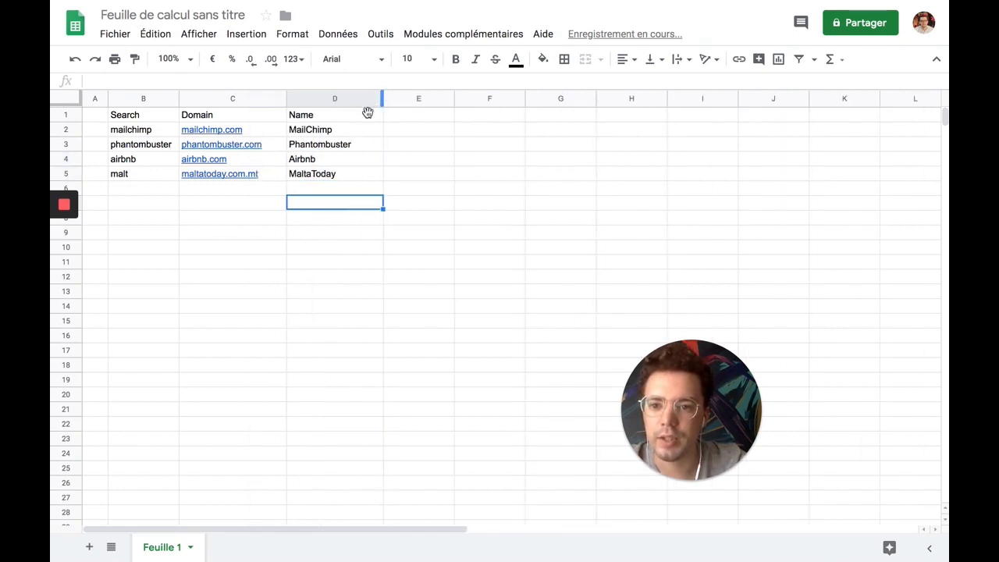
{"action": "left_click", "coordinate": [272, 176]}
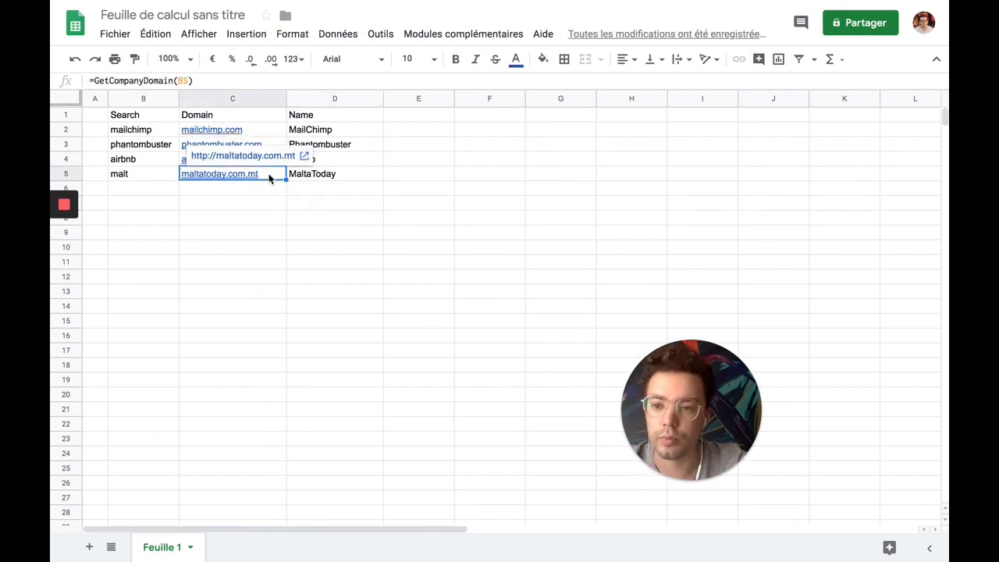
{"action": "left_click", "coordinate": [149, 173]}
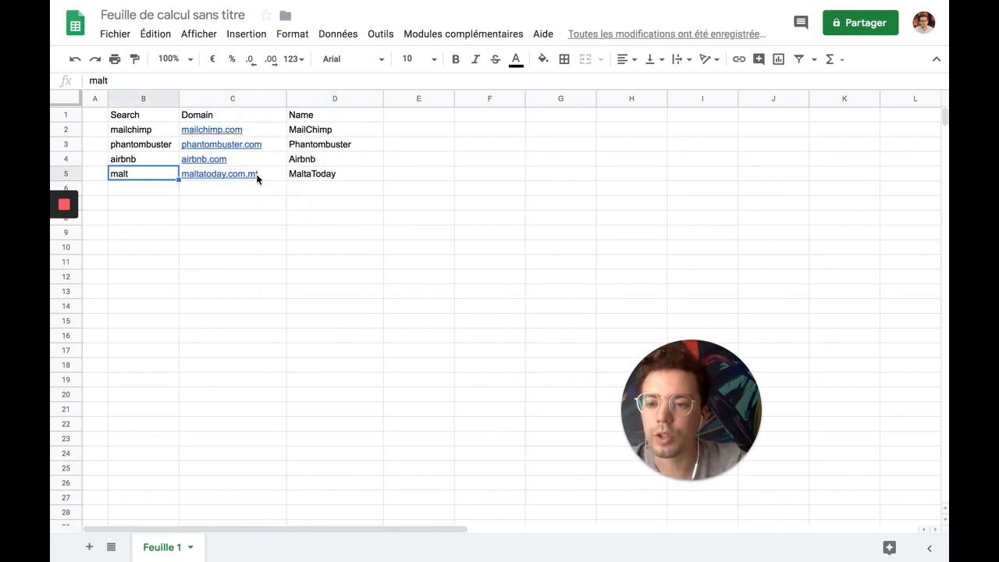
{"action": "mouse_move", "coordinate": [269, 177]}
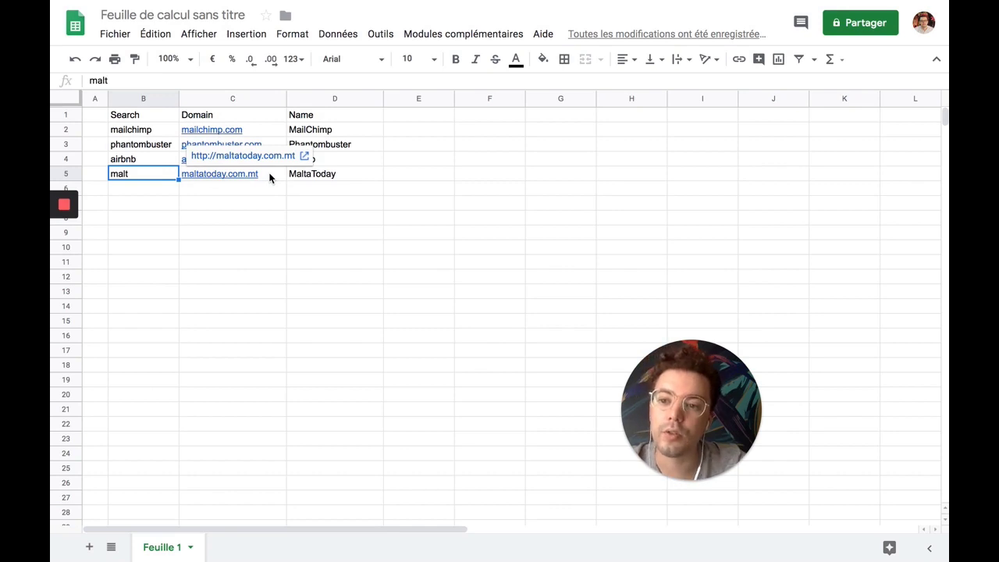
{"action": "left_click", "coordinate": [146, 198]}
{"action": "left_click", "coordinate": [146, 171]}
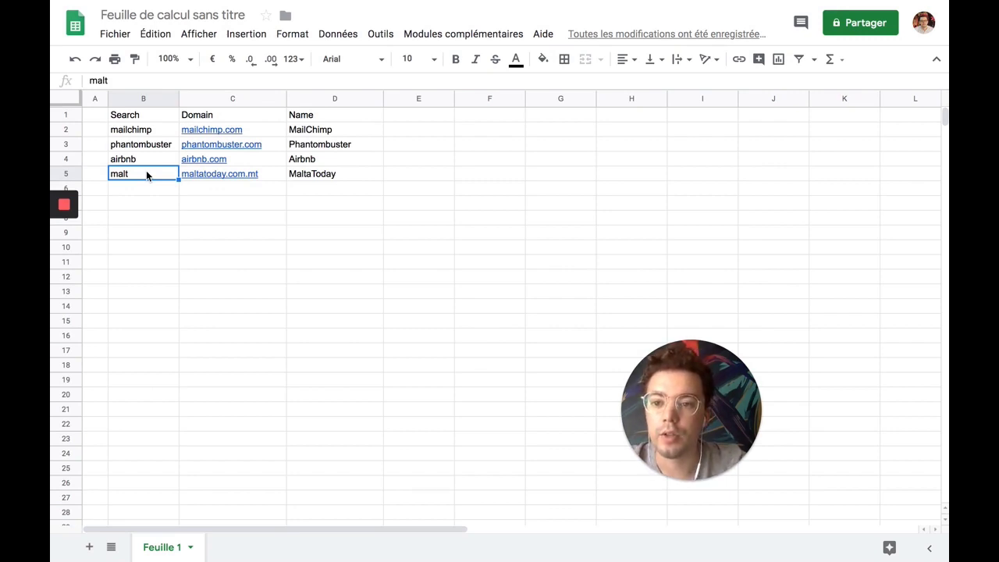
{"action": "left_click", "coordinate": [270, 175]}
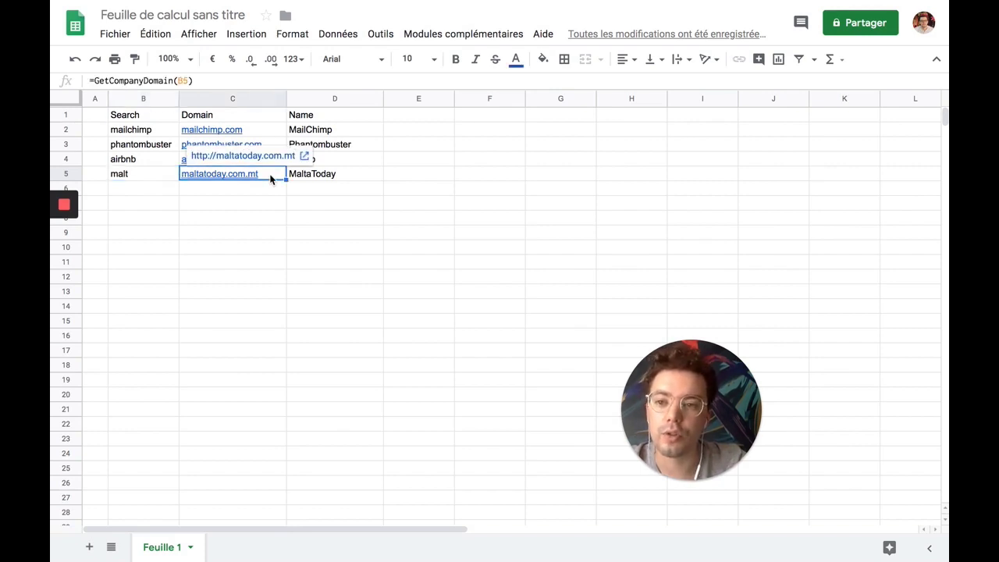
{"action": "left_click", "coordinate": [138, 172]}
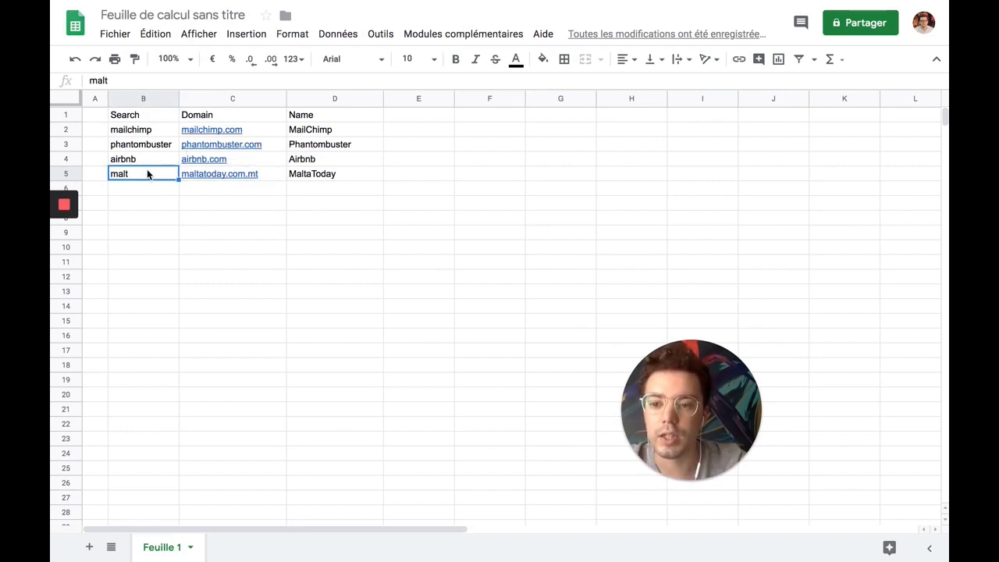
- Add a result index to C5's GetCompanyDomain(B5;…) formula so malt returns malt.fr
{"action": "double_click", "coordinate": [269, 176]}
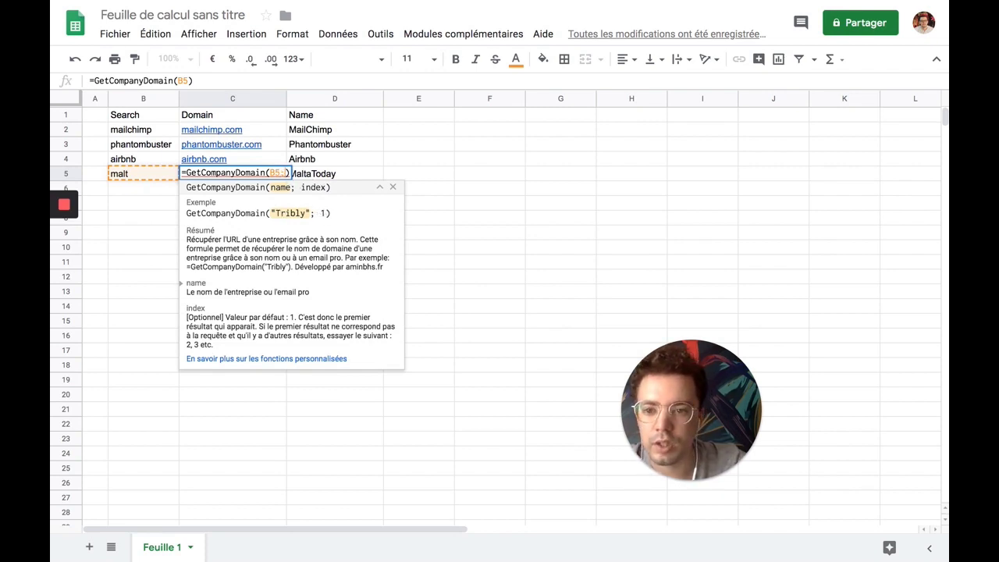
{"action": "type", "text": ";"}
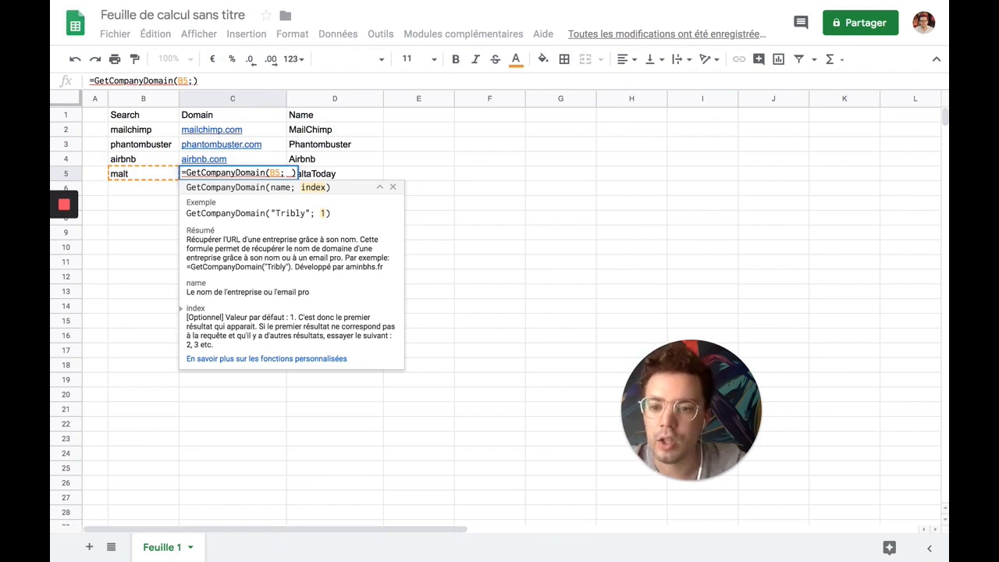
{"action": "type", "text": "2"}
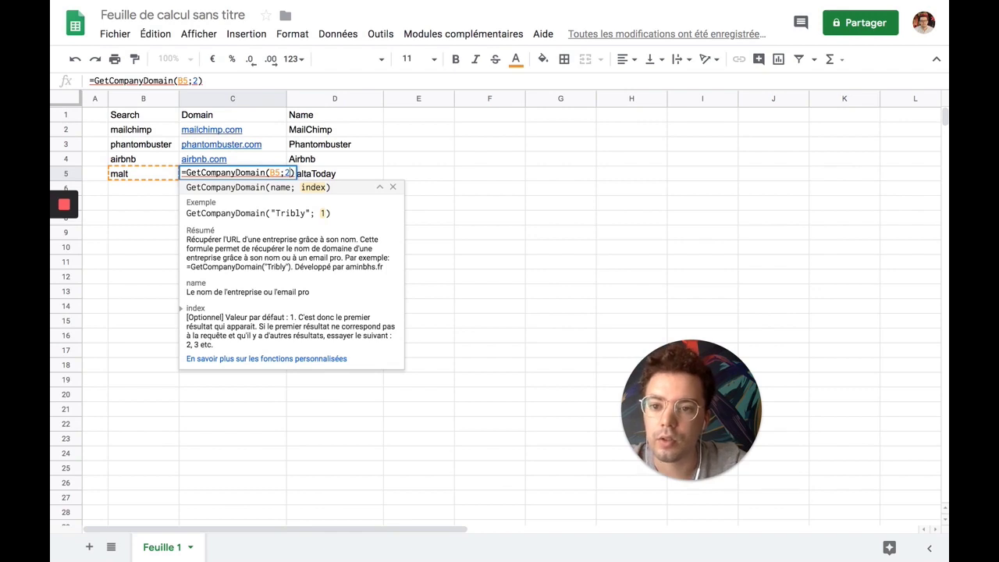
{"action": "key", "text": "Return"}
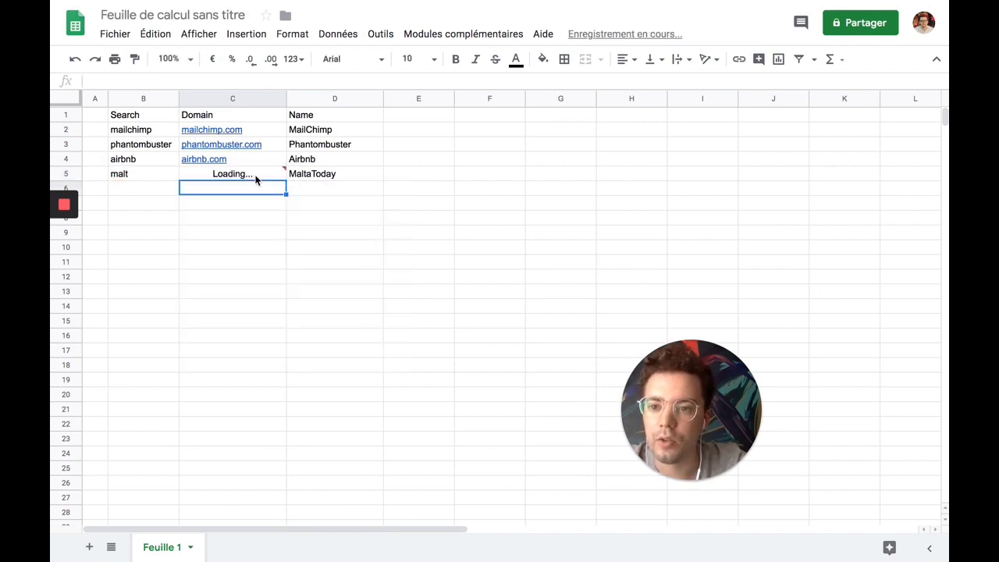
{"action": "left_click", "coordinate": [278, 173]}
{"action": "double_click", "coordinate": [277, 173]}
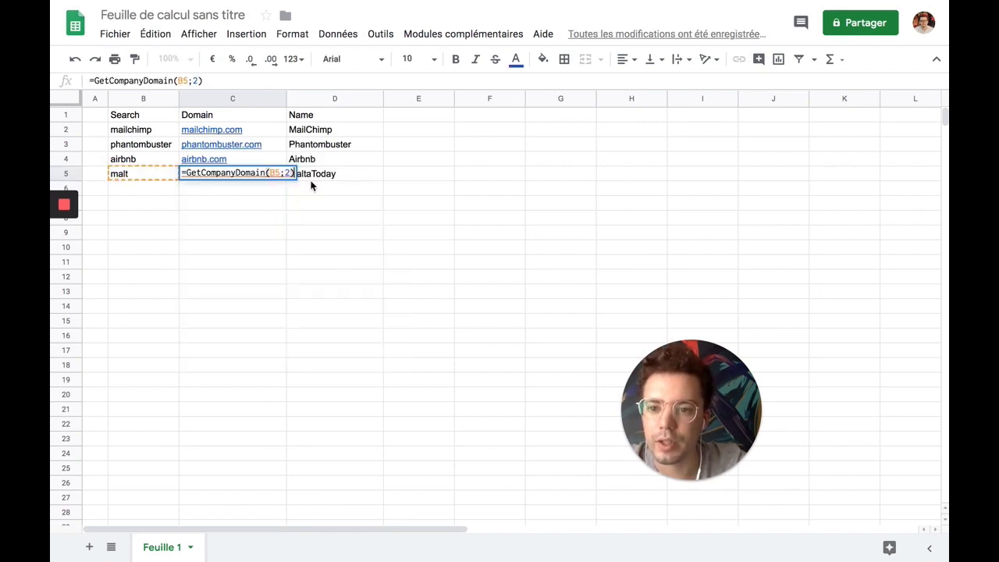
{"action": "key", "text": "BackSpace"}
{"action": "type", "text": "1"}
{"action": "key", "text": "Return"}
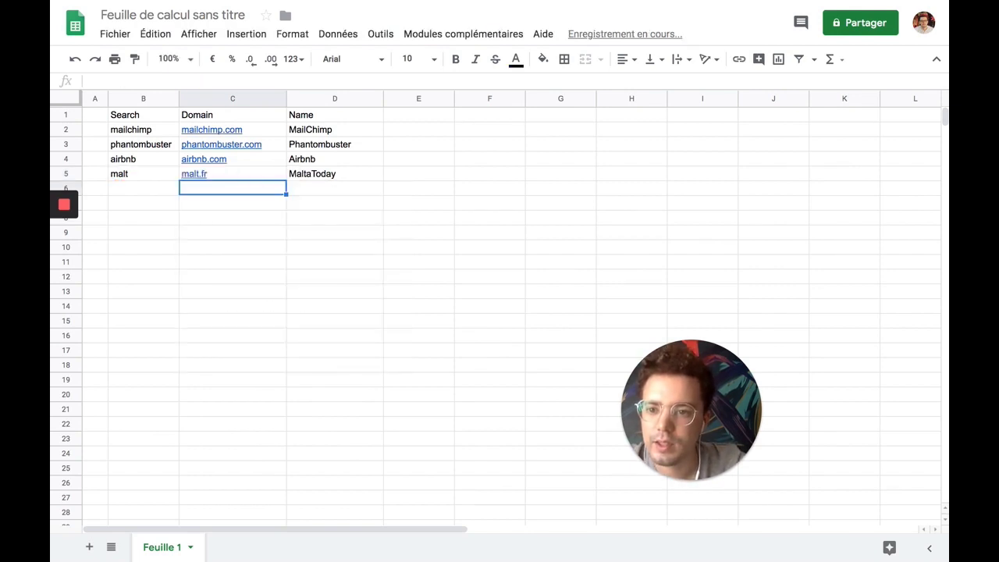
- Change D5 to =GetCompanyName(C5) so it reads Malt from the malt.fr domain
{"action": "left_click", "coordinate": [259, 177]}
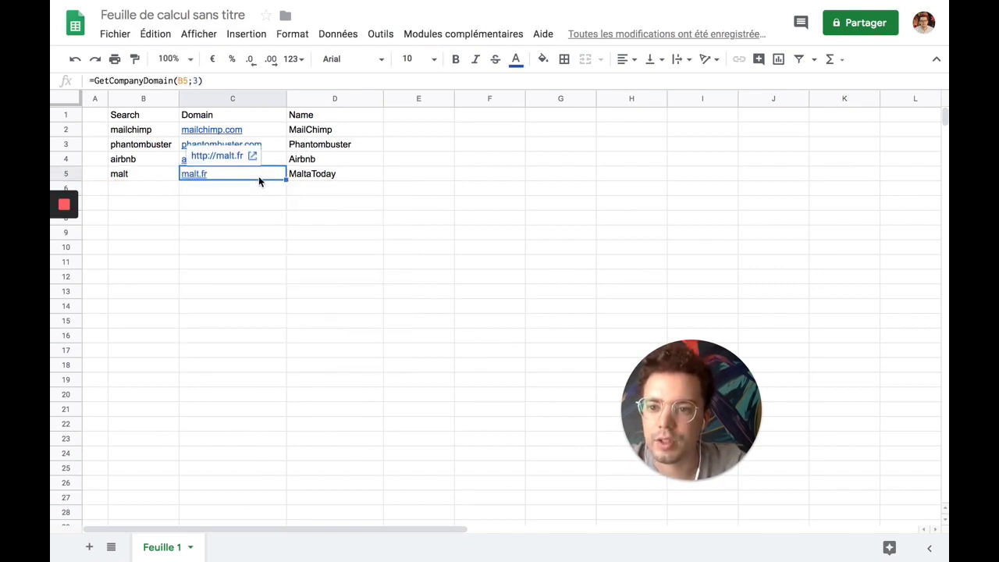
{"action": "left_click", "coordinate": [317, 178]}
{"action": "double_click", "coordinate": [316, 178]}
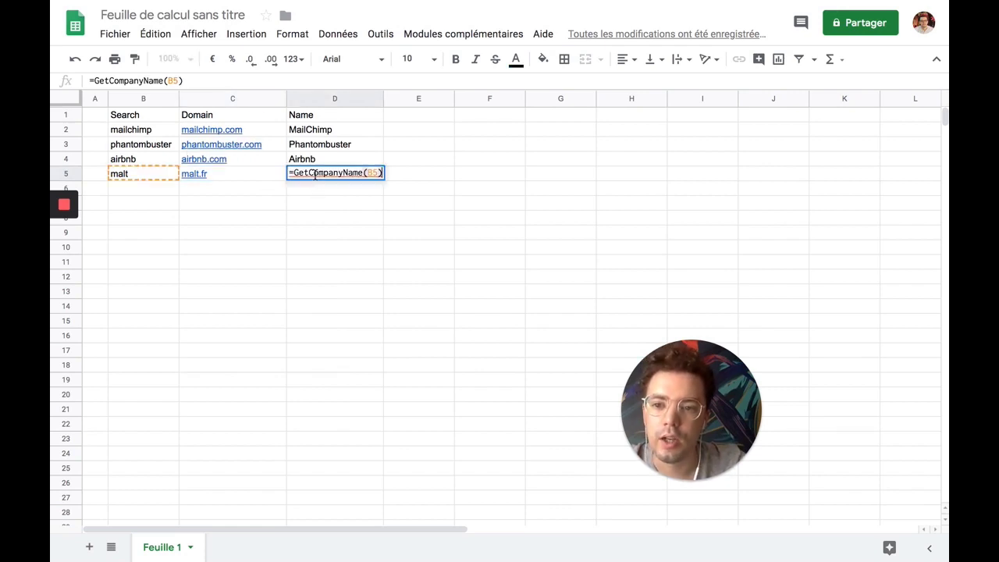
{"action": "left_click", "coordinate": [253, 178]}
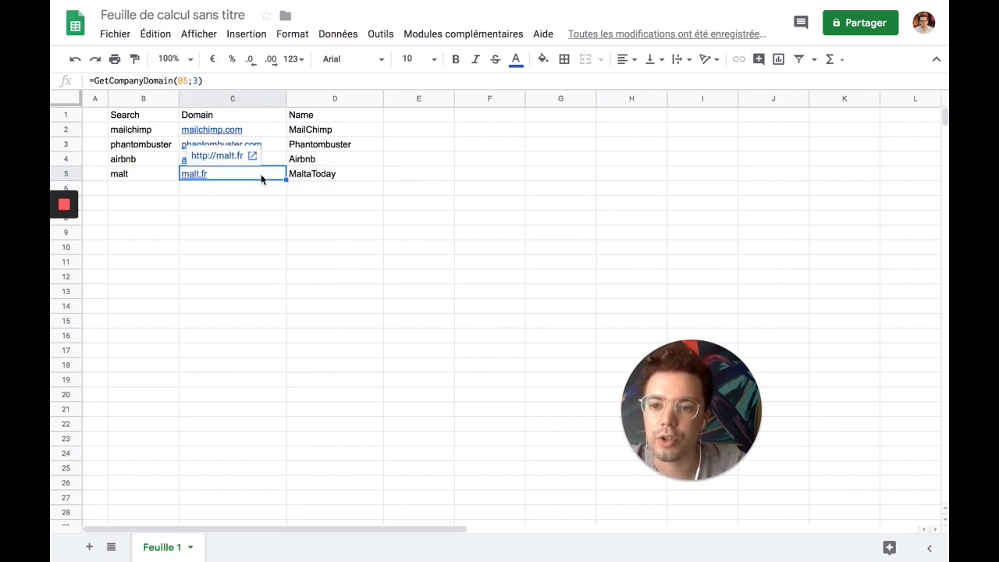
{"action": "double_click", "coordinate": [313, 173]}
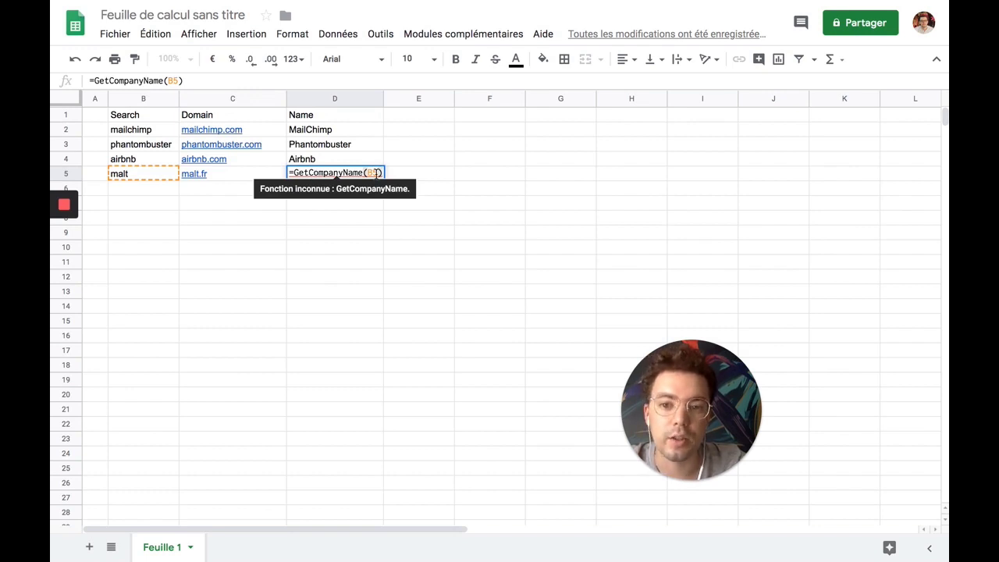
{"action": "left_click", "coordinate": [377, 174]}
{"action": "double_click", "coordinate": [368, 172]}
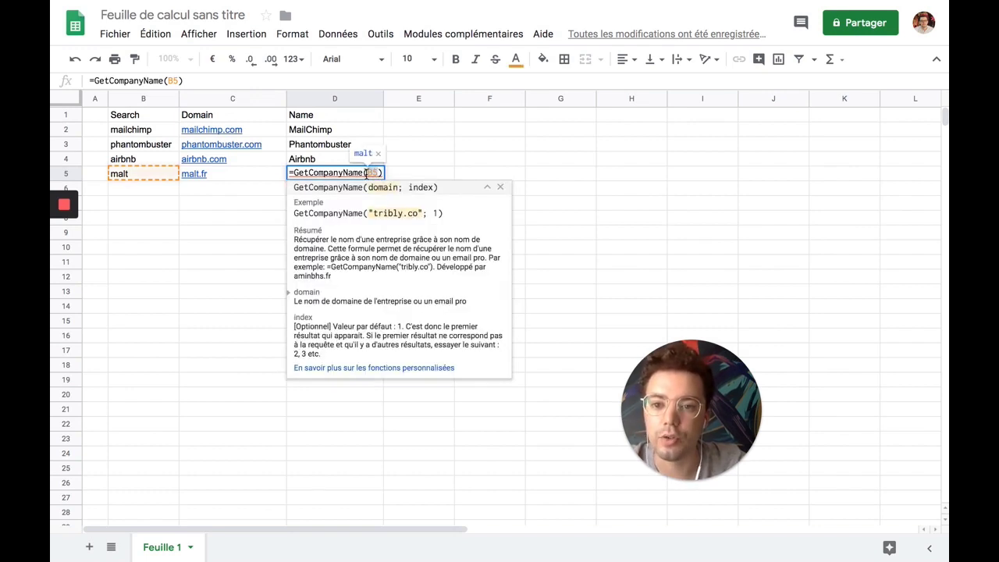
{"action": "mouse_move", "coordinate": [222, 173]}
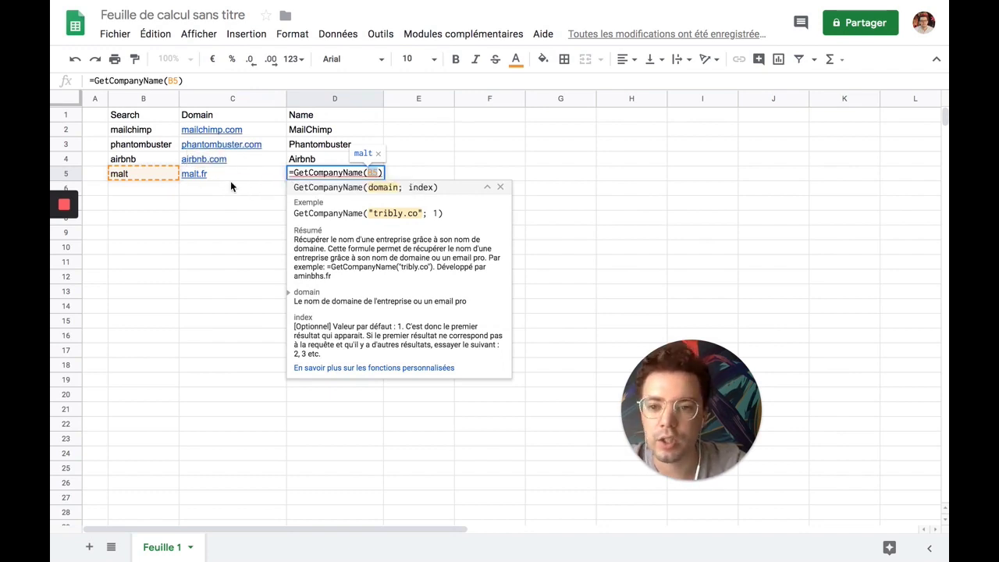
{"action": "key", "text": "BackSpace"}
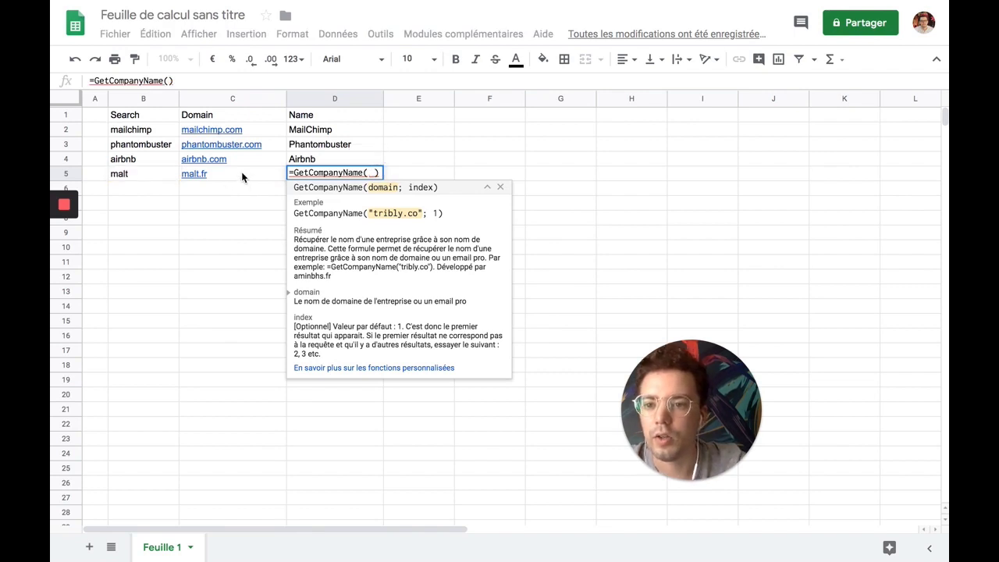
{"action": "left_click", "coordinate": [242, 177]}
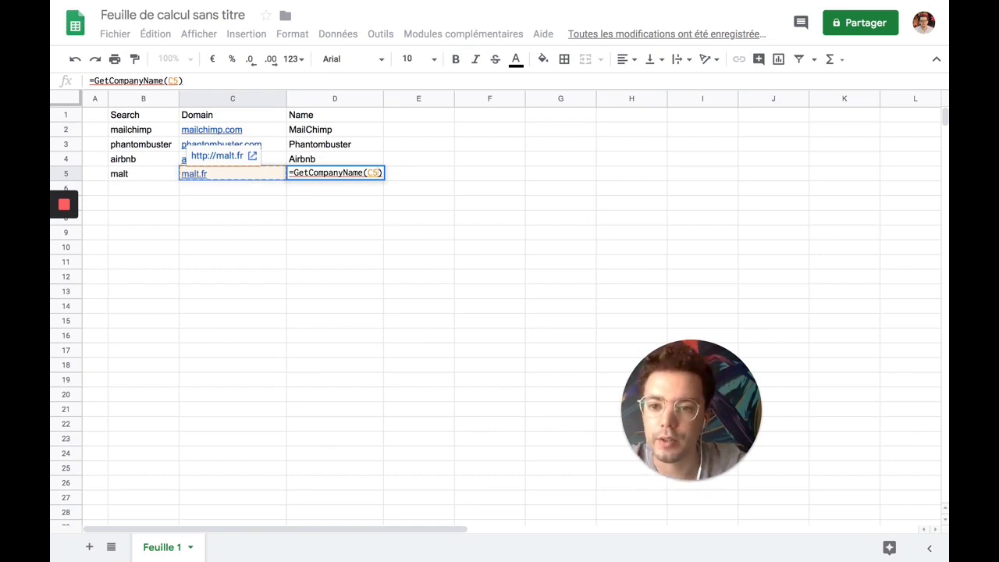
{"action": "key", "text": "Return"}
- Enter =IMAGE(GetCompanyLogoURL(C5)) in A5 to show malt's logo
{"action": "mouse_move", "coordinate": [359, 178]}
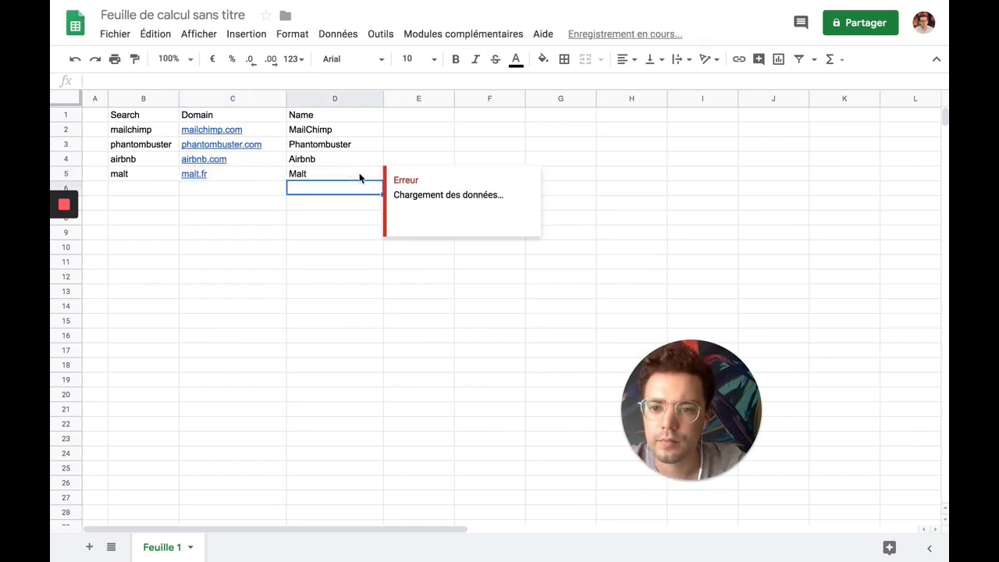
{"action": "left_click", "coordinate": [325, 178]}
{"action": "left_click", "coordinate": [99, 174]}
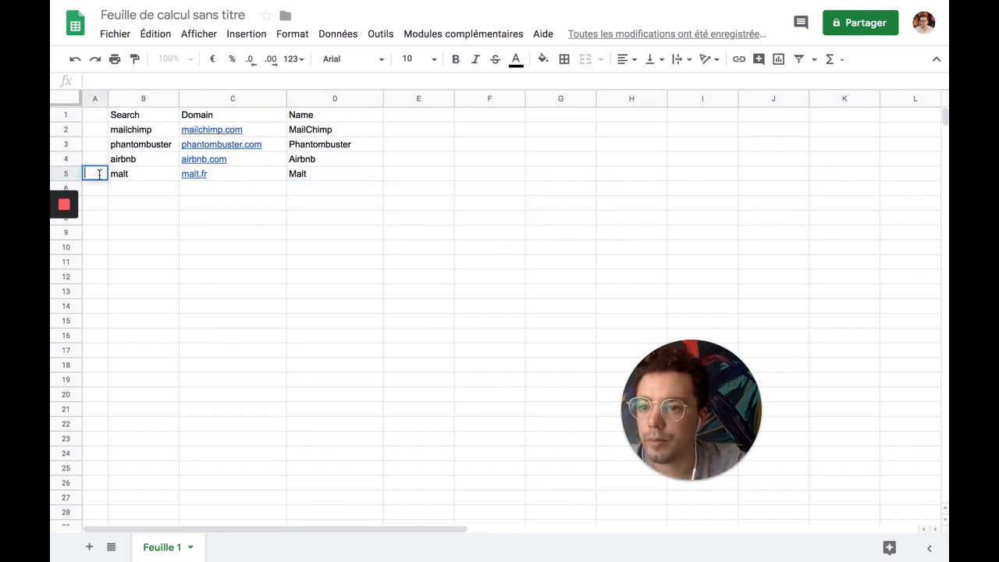
{"action": "type", "text": "im"}
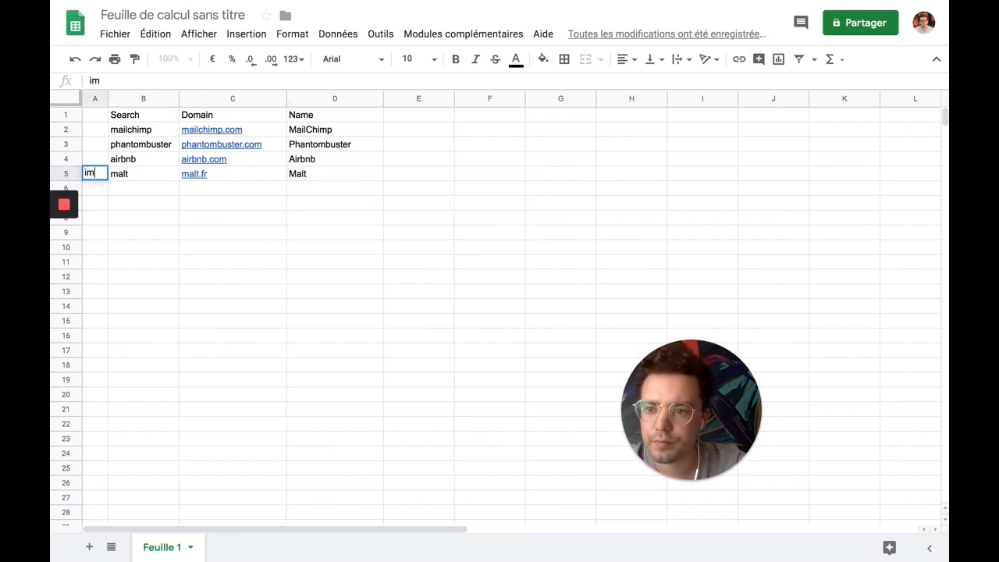
{"action": "key", "text": "BackSpace"}
{"action": "key", "text": "BackSpace"}
{"action": "type", "text": "="}
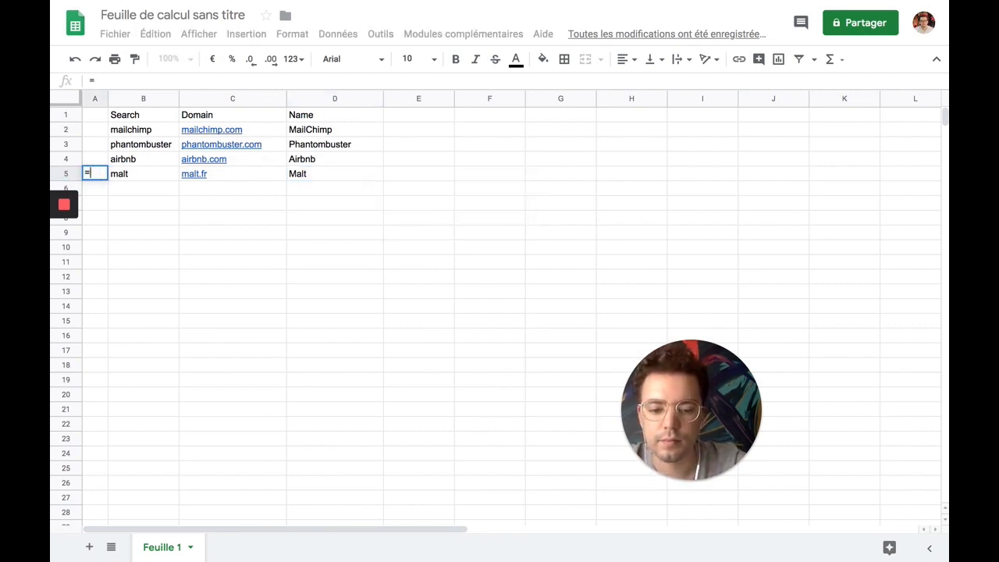
{"action": "type", "text": "ima"}
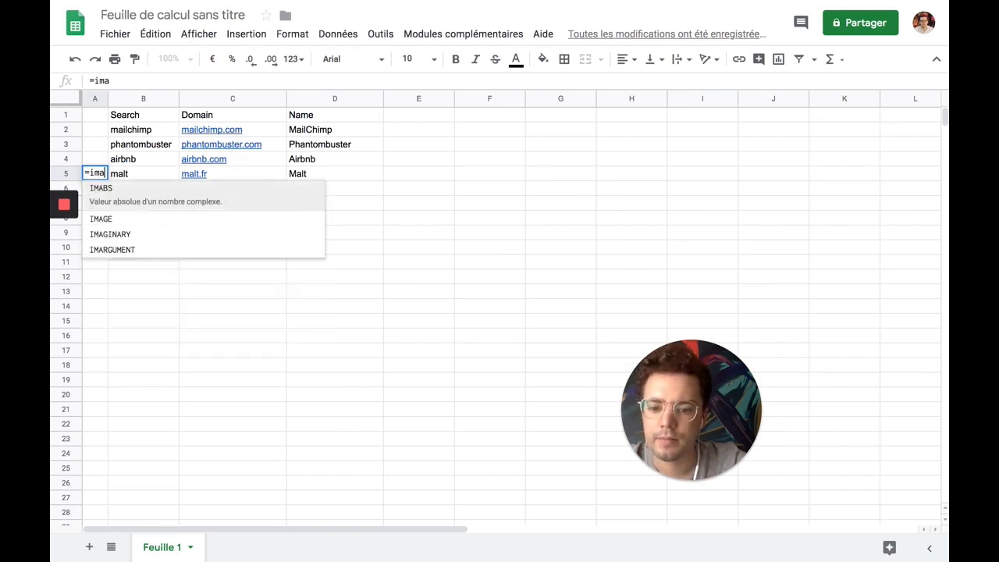
{"action": "type", "text": "ge"}
{"action": "left_click", "coordinate": [119, 191]}
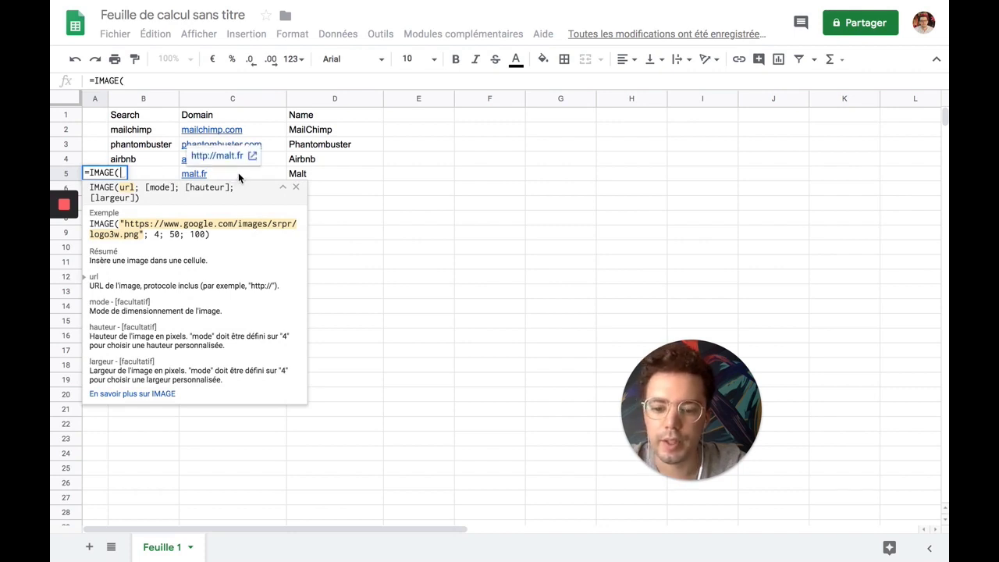
{"action": "type", "text": "getcom"}
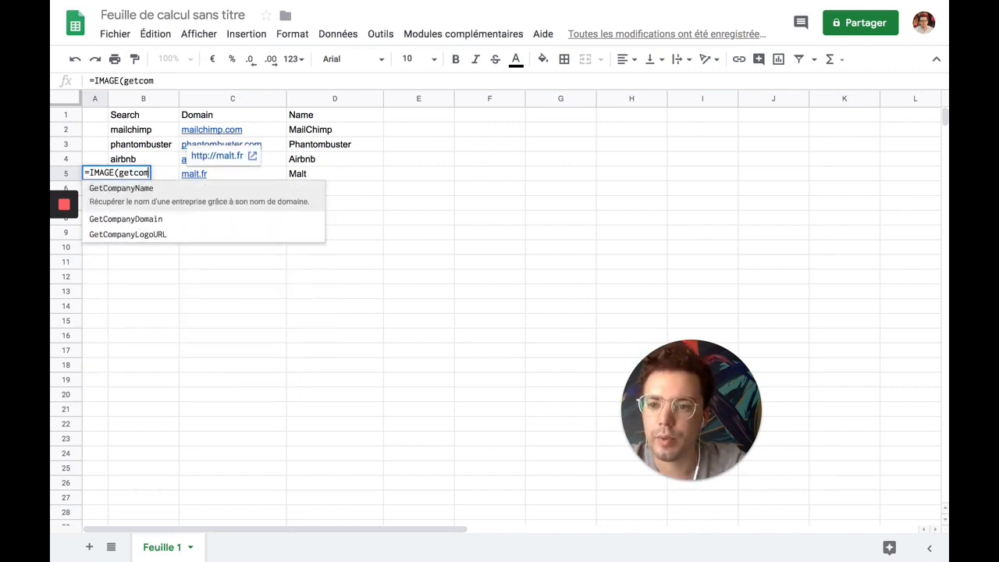
{"action": "type", "text": "pa"}
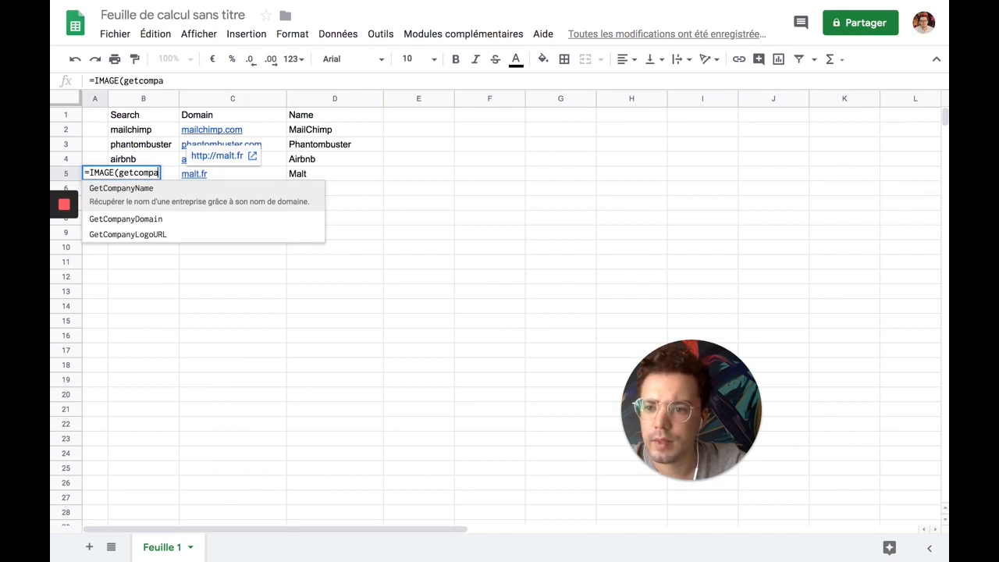
{"action": "key", "text": "Down"}
{"action": "key", "text": "Down"}
{"action": "key", "text": "Tab"}
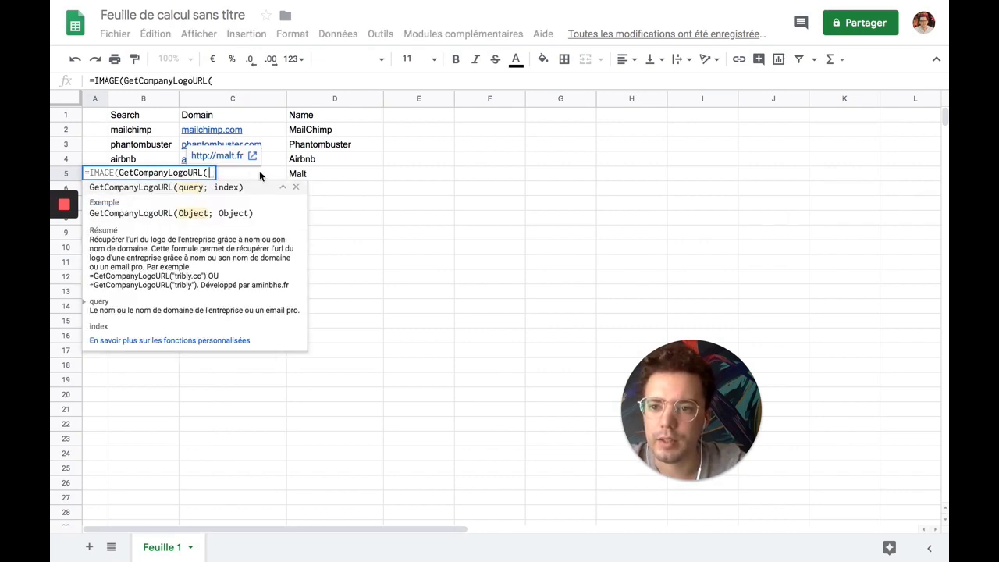
{"action": "left_click", "coordinate": [259, 170]}
{"action": "type", "text": "))"}
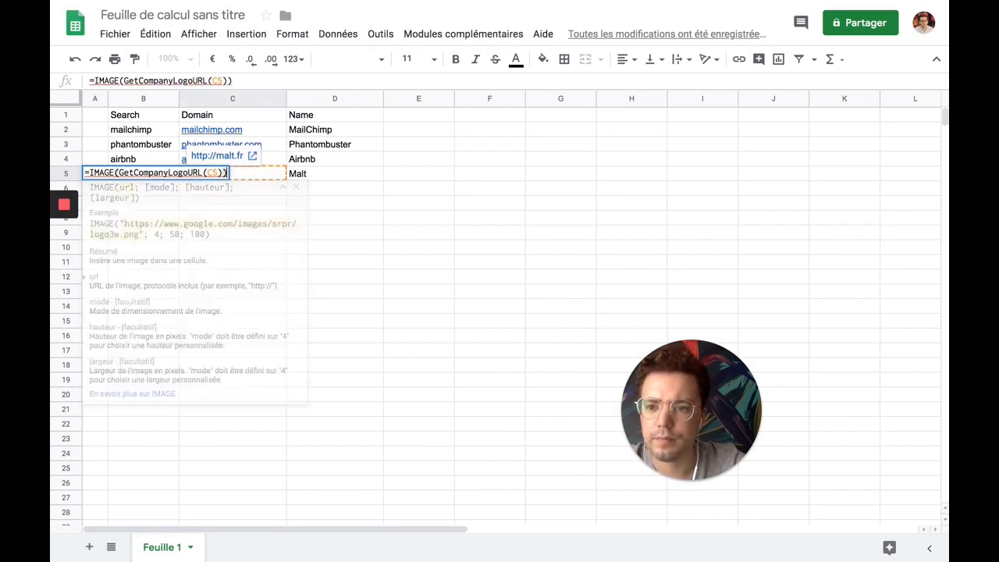
{"action": "key", "text": "Return"}
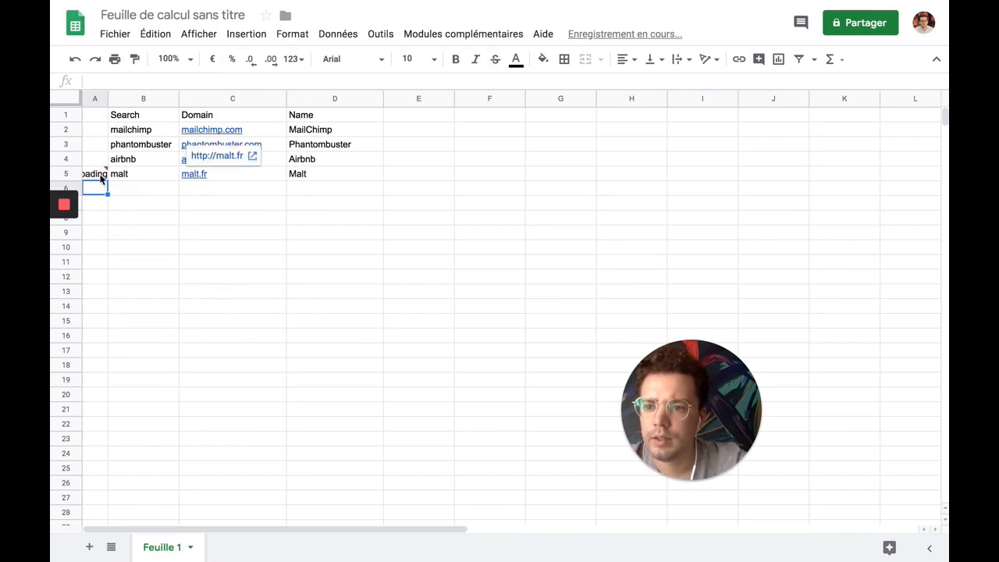
- Fill the logo formula from A5 up to A2 for the other companies
{"action": "left_click", "coordinate": [102, 176]}
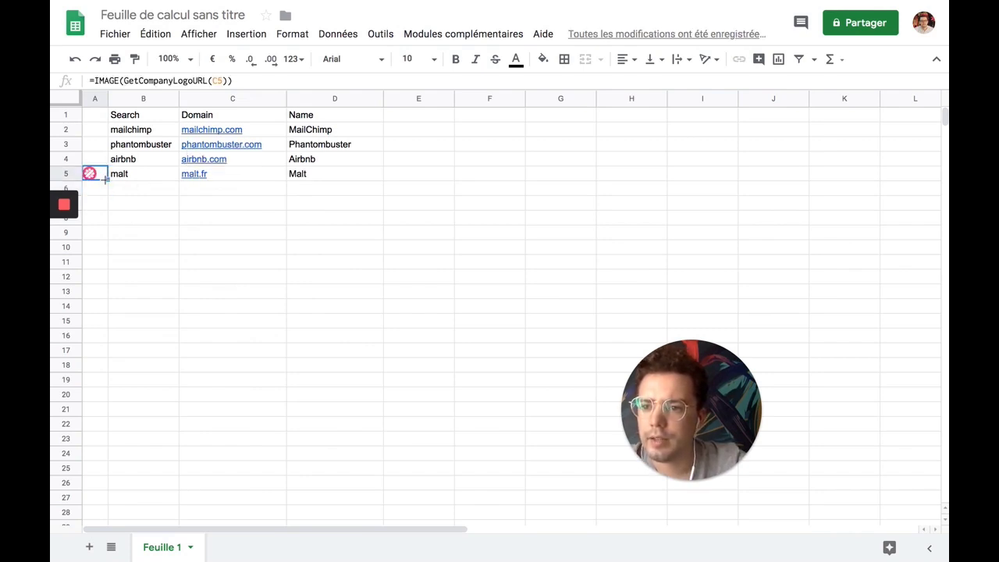
{"action": "left_click_drag", "start_coordinate": [107, 179], "coordinate": [99, 135]}
{"action": "left_click_drag", "start_coordinate": [99, 132], "coordinate": [99, 131]}
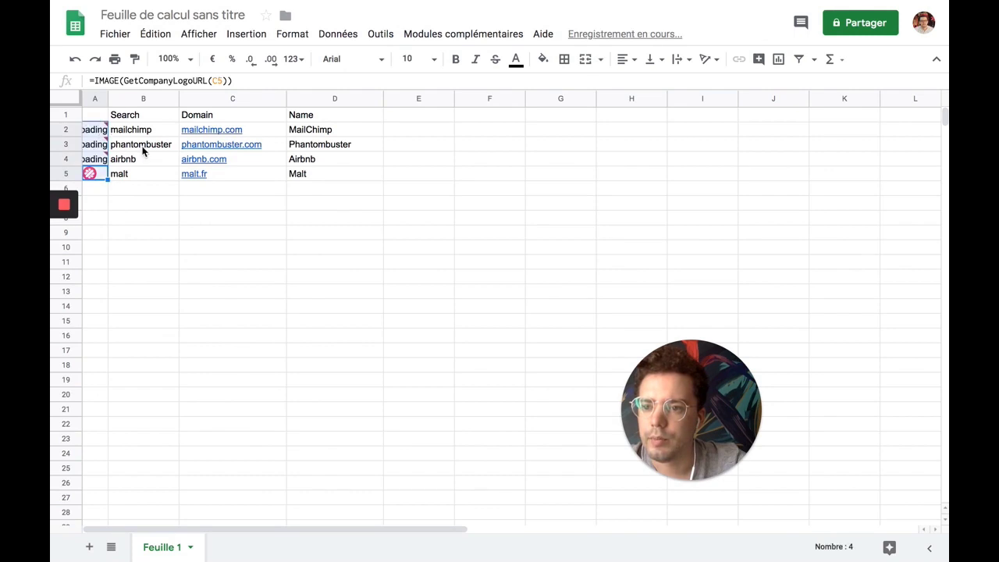
{"action": "left_click", "coordinate": [143, 150]}
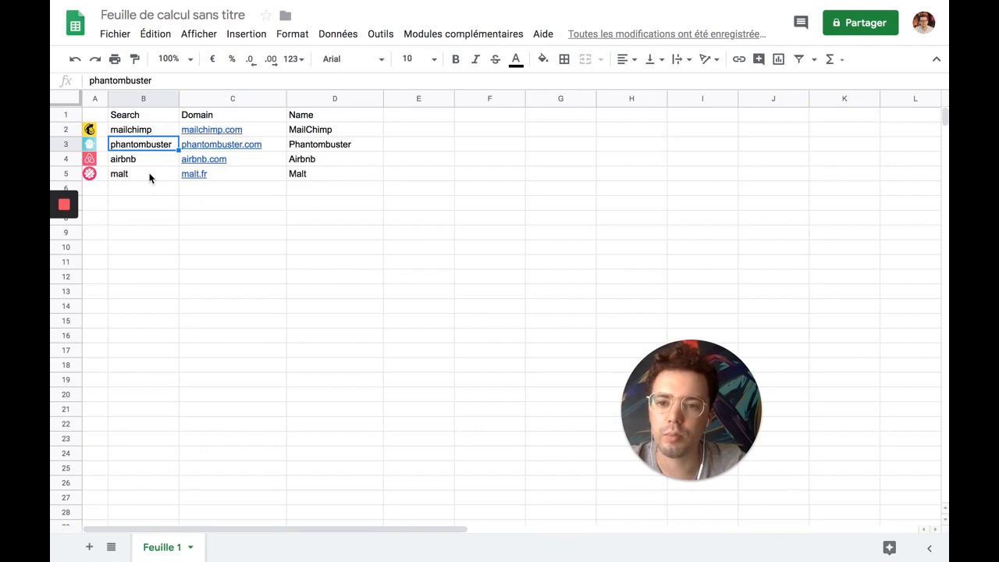
{"action": "left_click", "coordinate": [231, 175]}
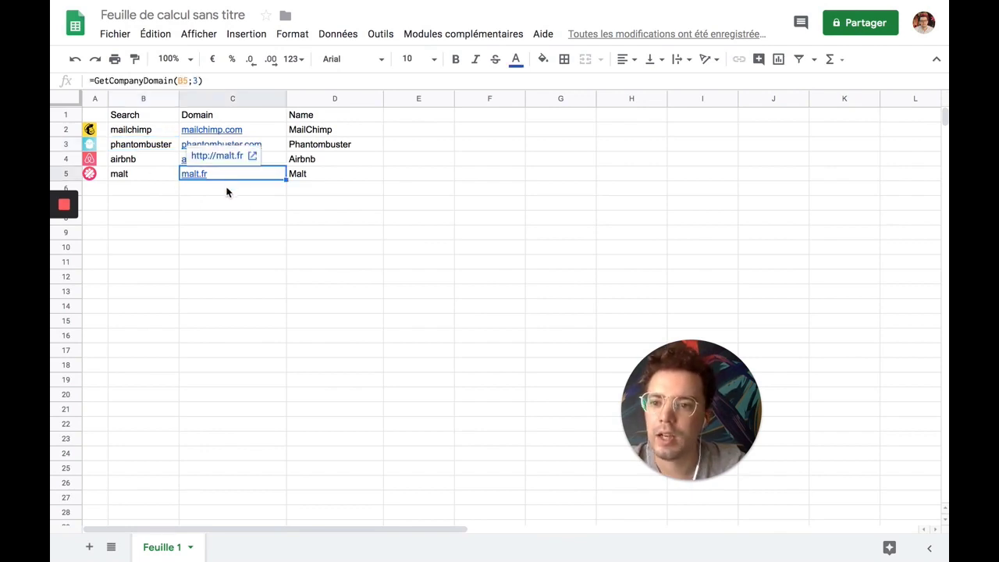
{"action": "left_click", "coordinate": [335, 216]}
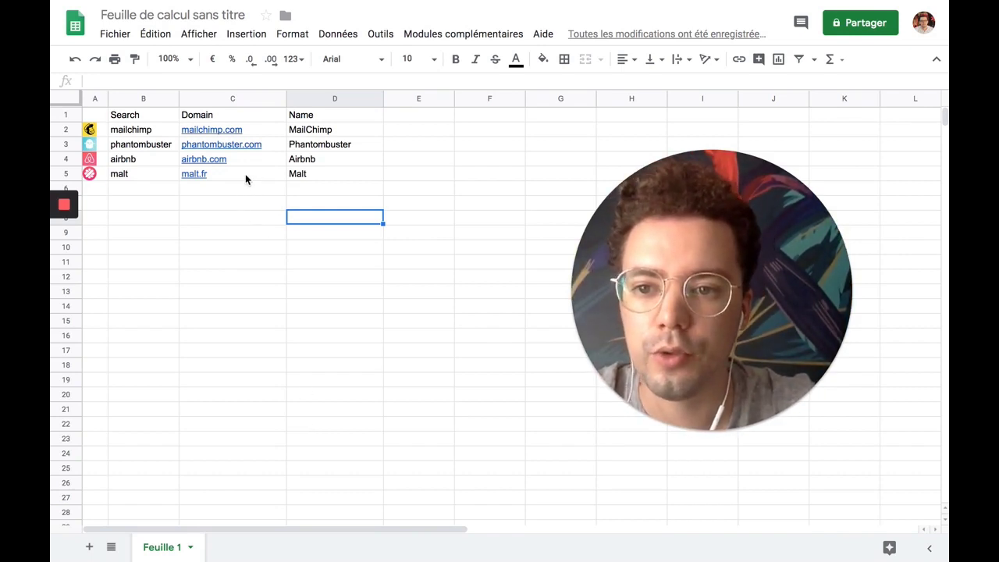
- Extend the domain and name formulas from row 5 down through row 8
{"action": "left_click", "coordinate": [280, 176]}
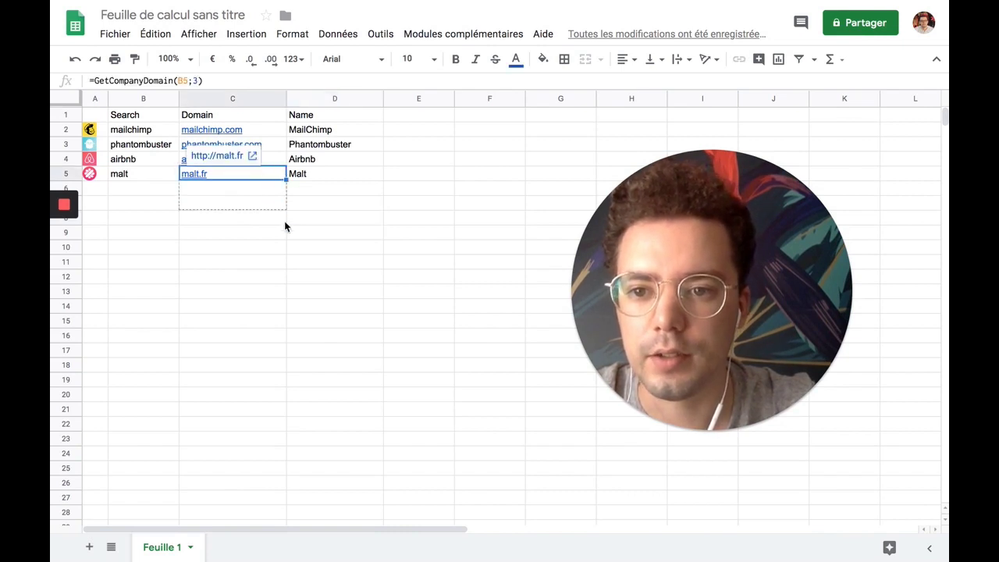
{"action": "left_click_drag", "start_coordinate": [284, 178], "coordinate": [285, 219]}
{"action": "left_click", "coordinate": [380, 179]}
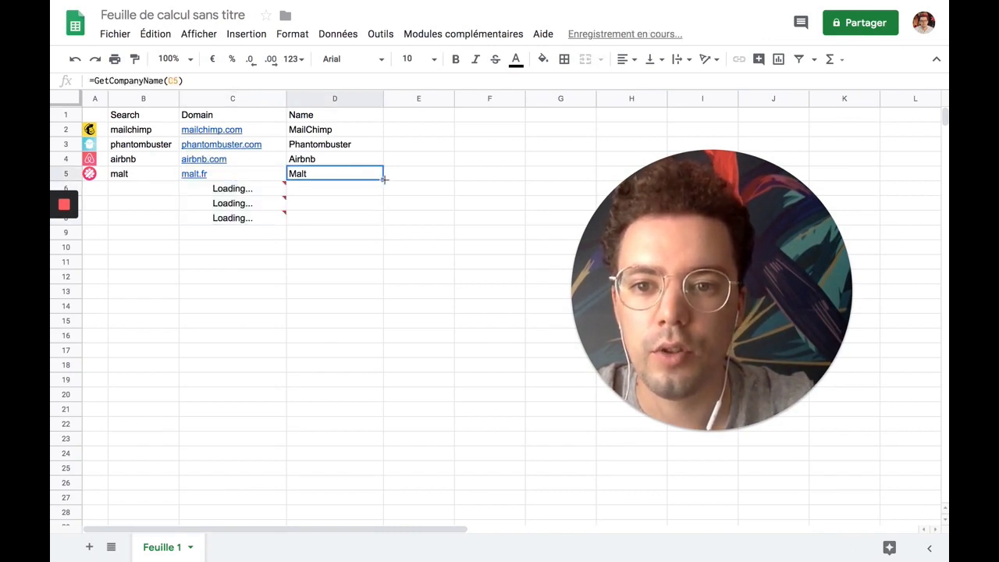
{"action": "left_click_drag", "start_coordinate": [380, 178], "coordinate": [380, 221]}
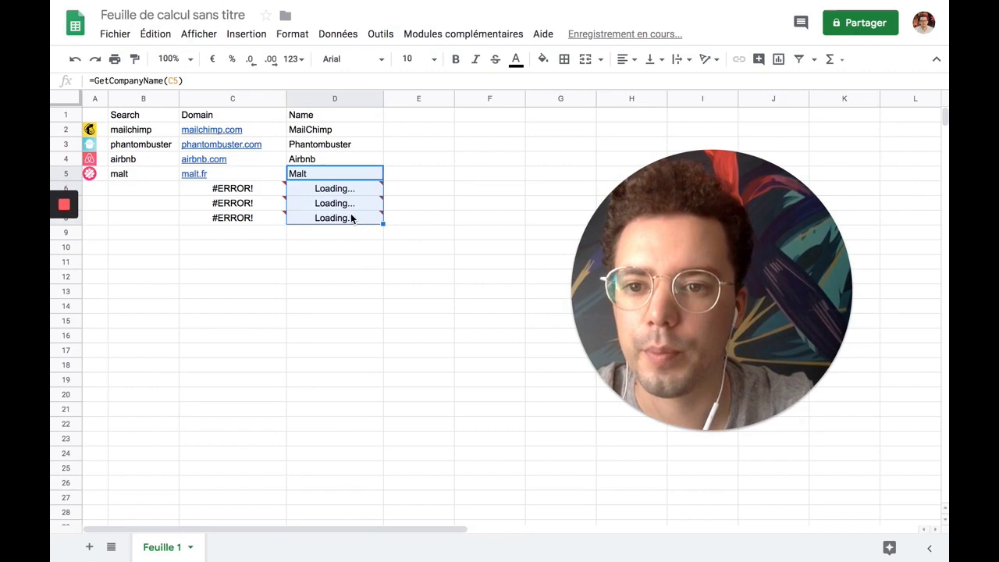
- Inspect the #ERROR! in C6 and begin prefixing its formula with IF(NOT(ISB…
{"action": "left_click", "coordinate": [274, 193]}
{"action": "left_click", "coordinate": [318, 171]}
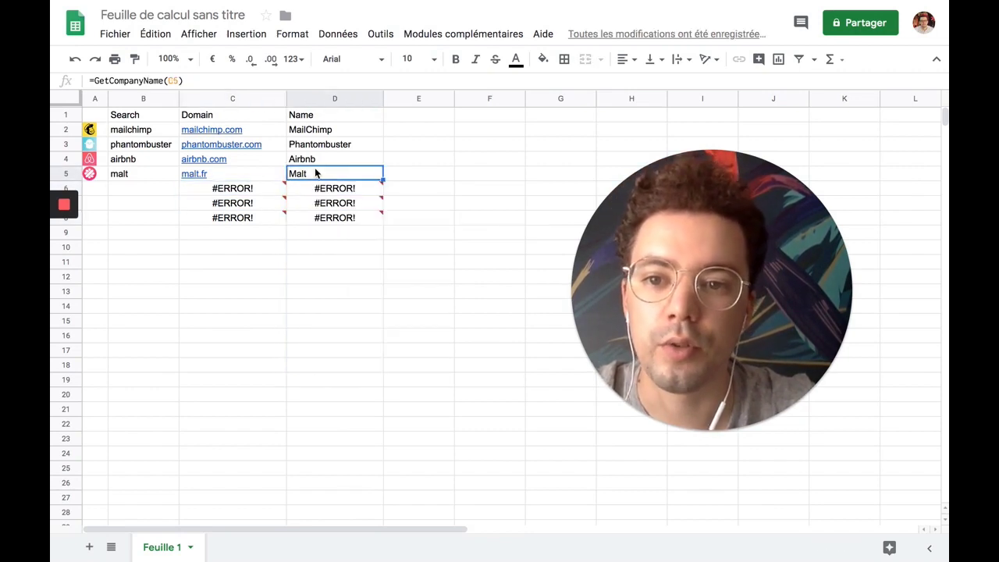
{"action": "left_click", "coordinate": [145, 190]}
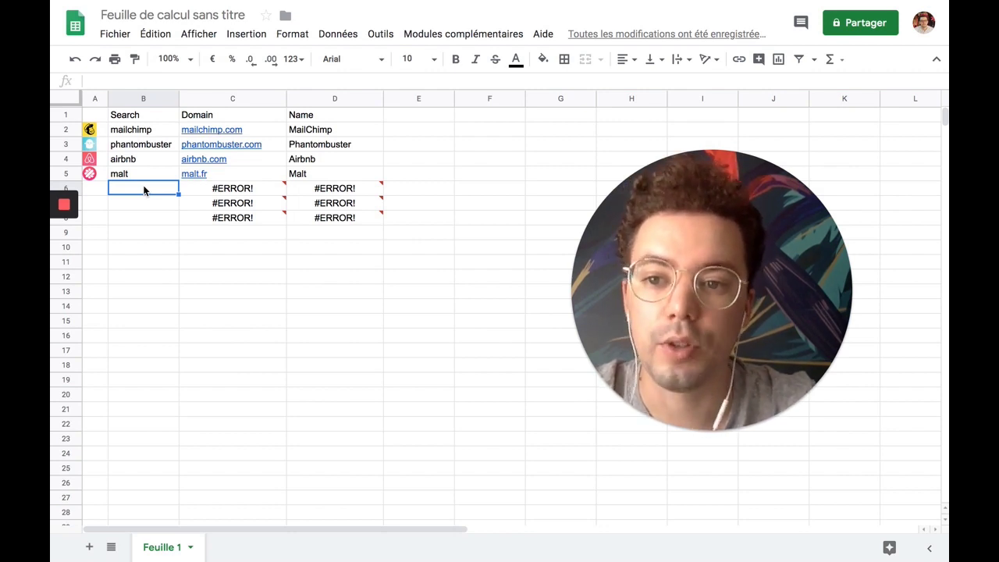
{"action": "left_click", "coordinate": [214, 192]}
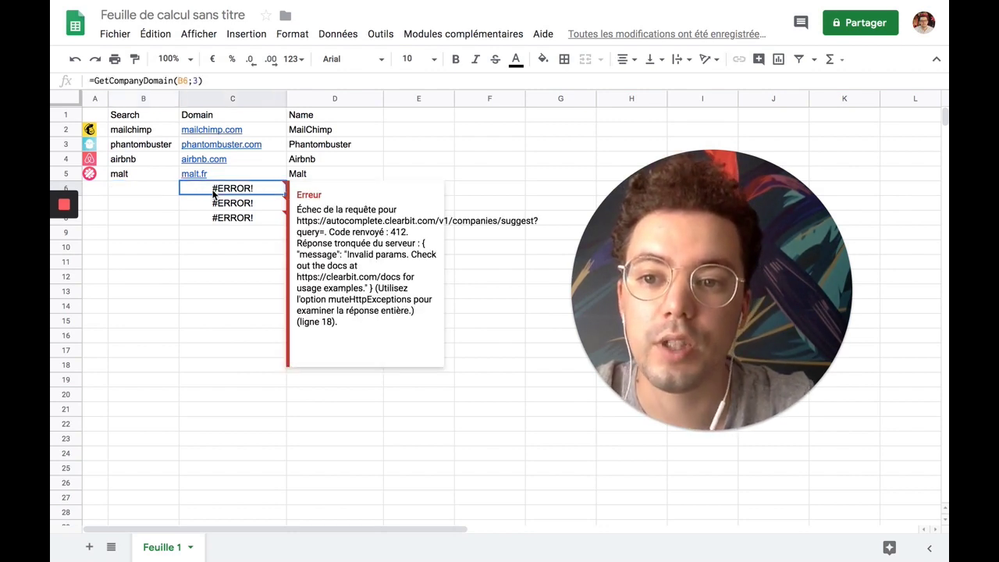
{"action": "double_click", "coordinate": [207, 191]}
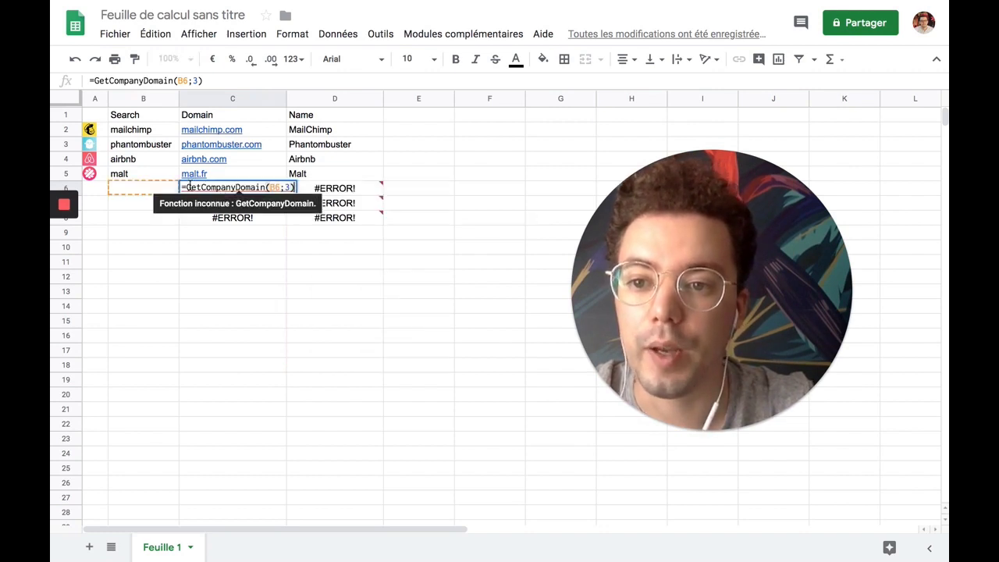
{"action": "left_click", "coordinate": [188, 187]}
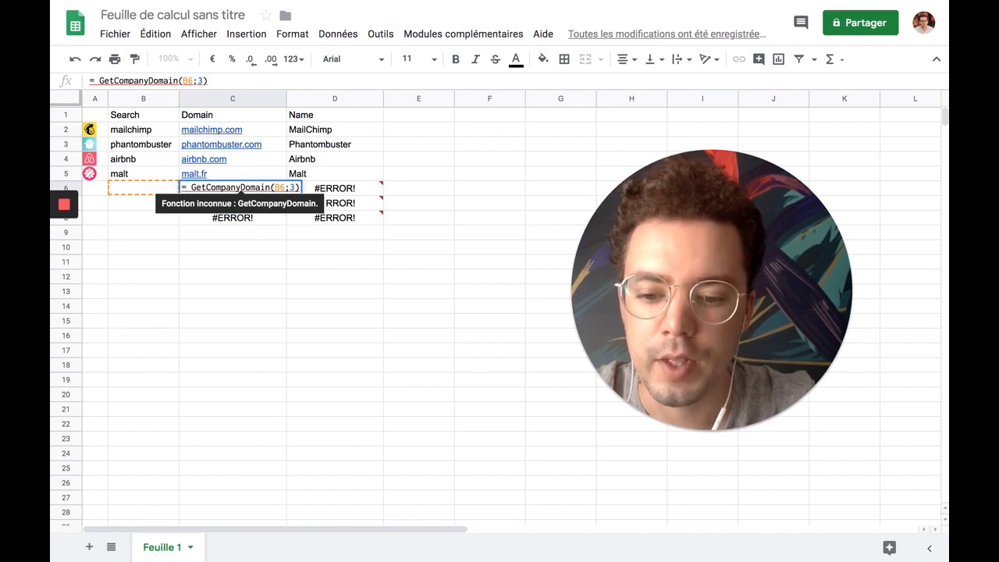
{"action": "type", "text": "IF"}
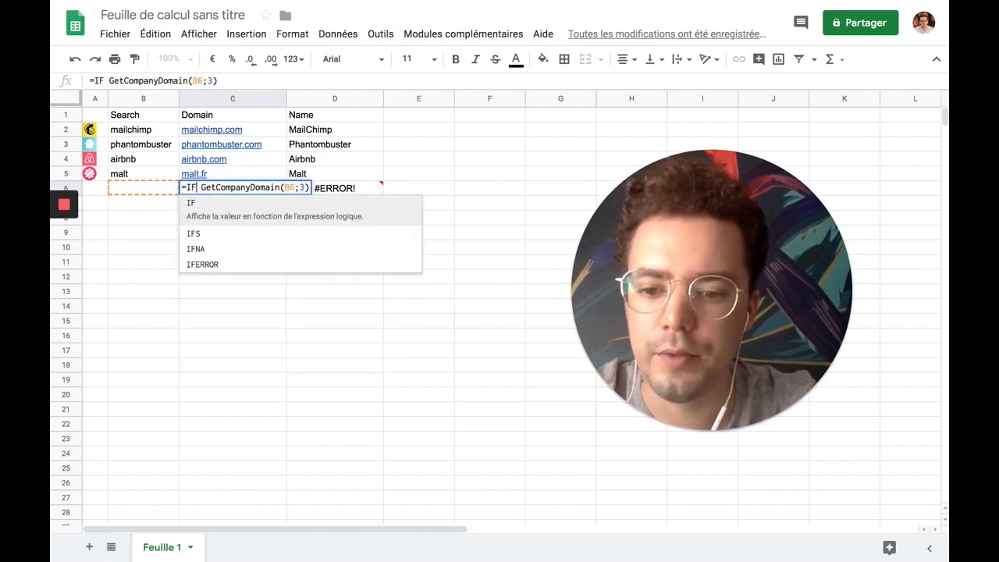
{"action": "type", "text": "("}
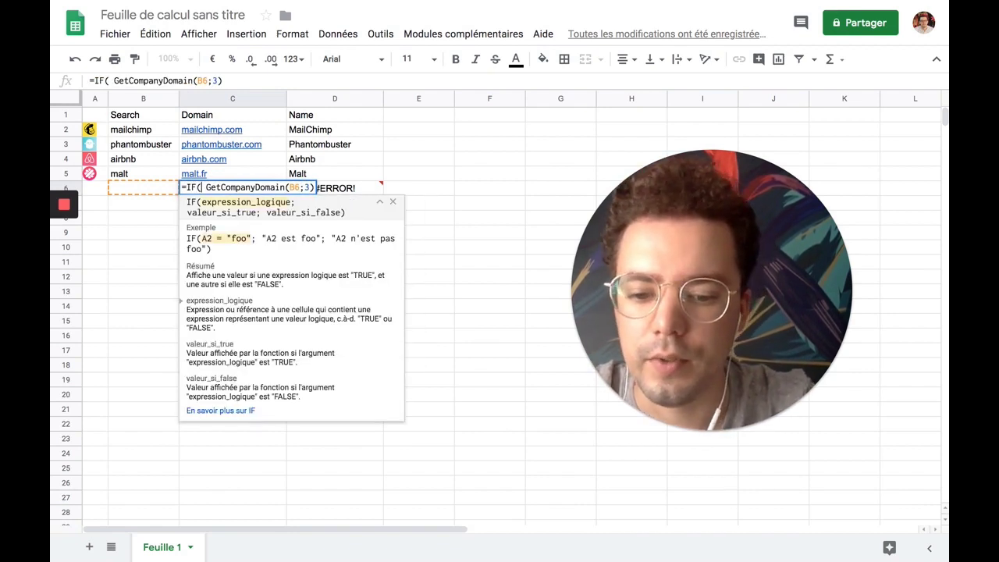
{"action": "type", "text": "NOT("}
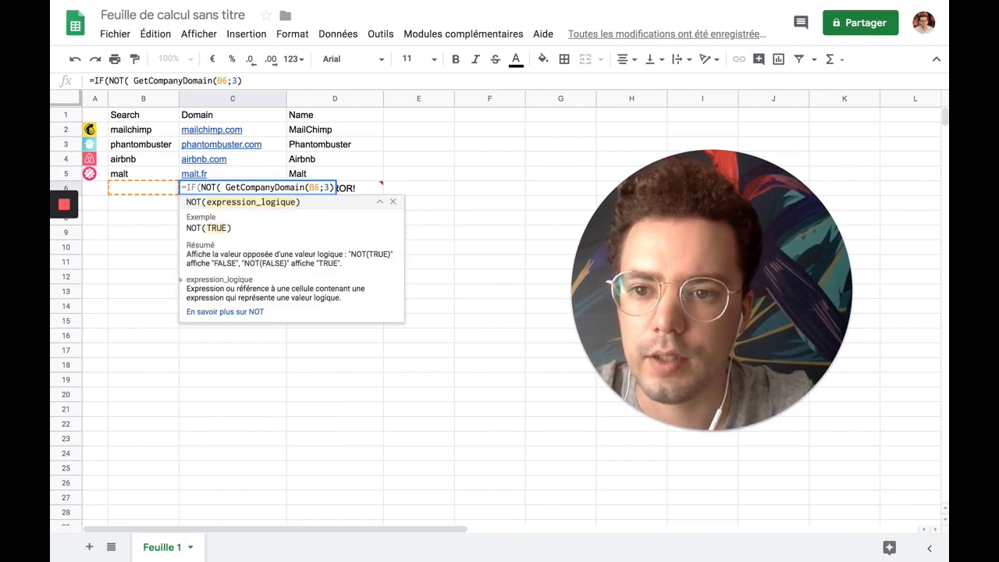
{"action": "type", "text": "ISB"}
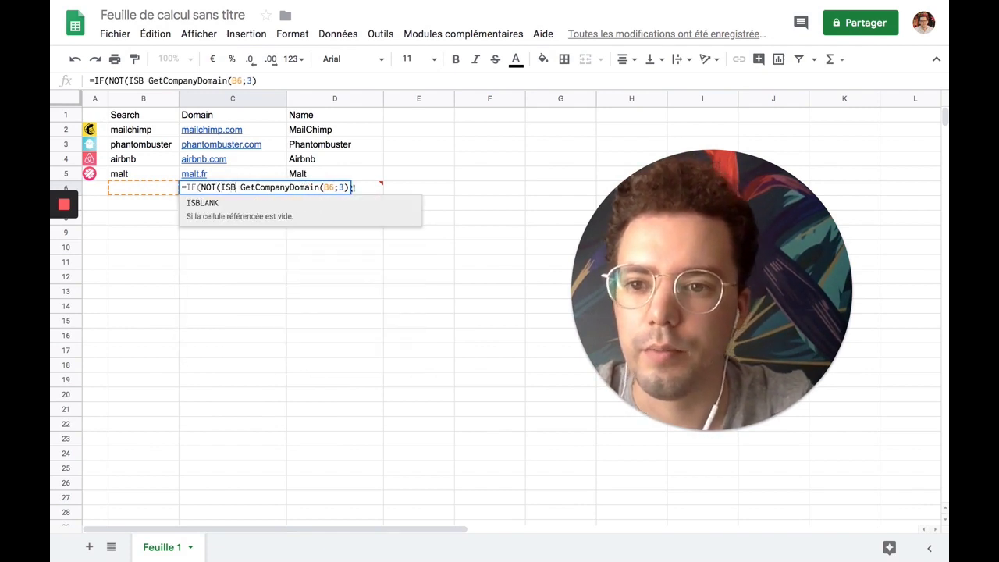
- Complete C6 as =IF(NOT(ISBLANK(B6));GetCompanyDomain(B6;3);"")
{"action": "key", "text": "Tab"}
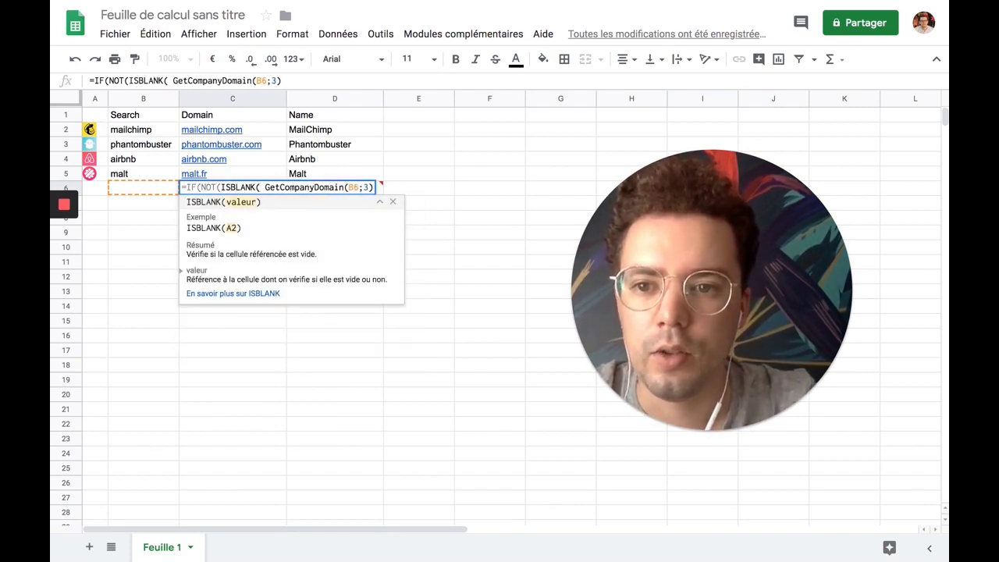
{"action": "left_click", "coordinate": [144, 191]}
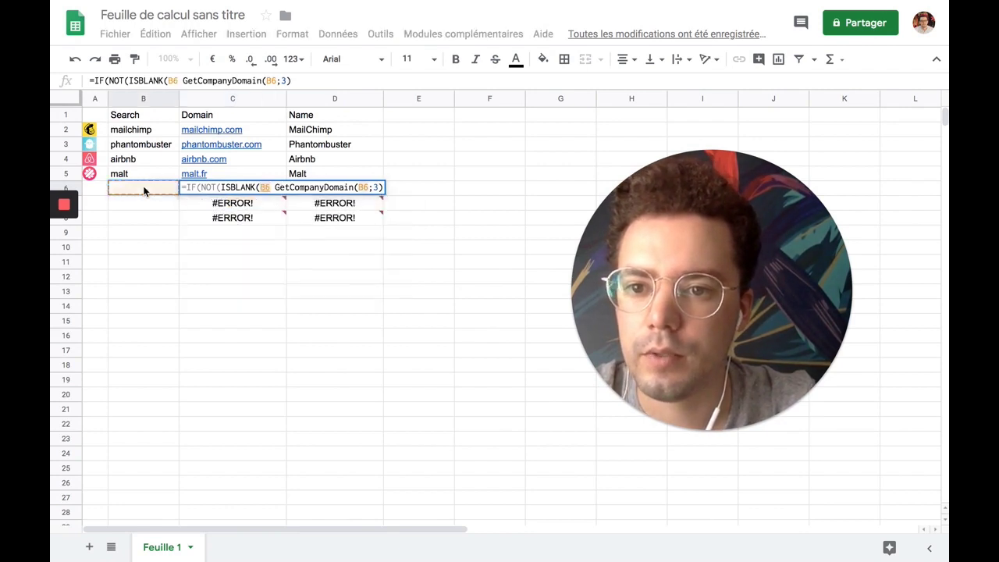
{"action": "type", "text": ")"}
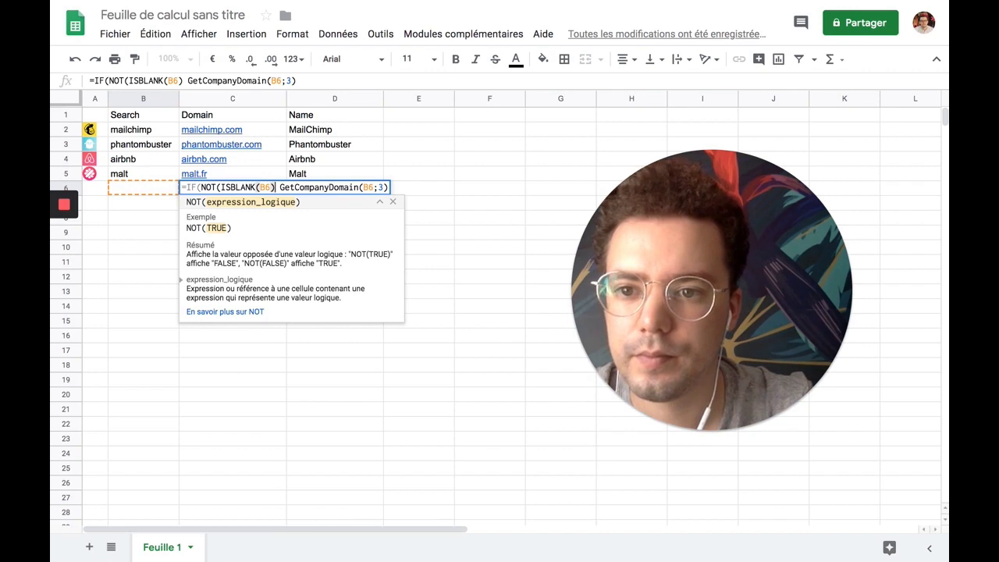
{"action": "type", "text": ");"}
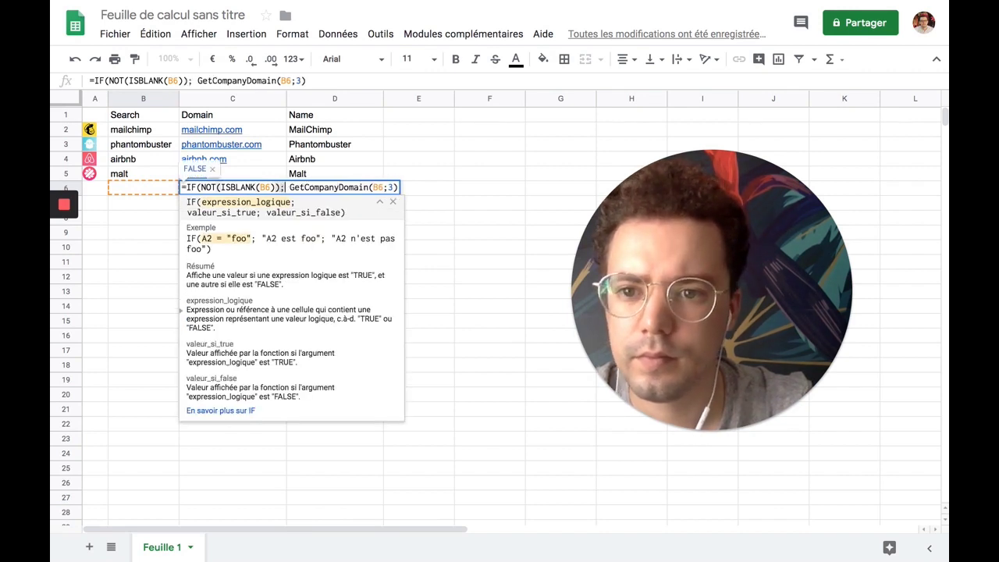
{"action": "key", "text": "BackSpace"}
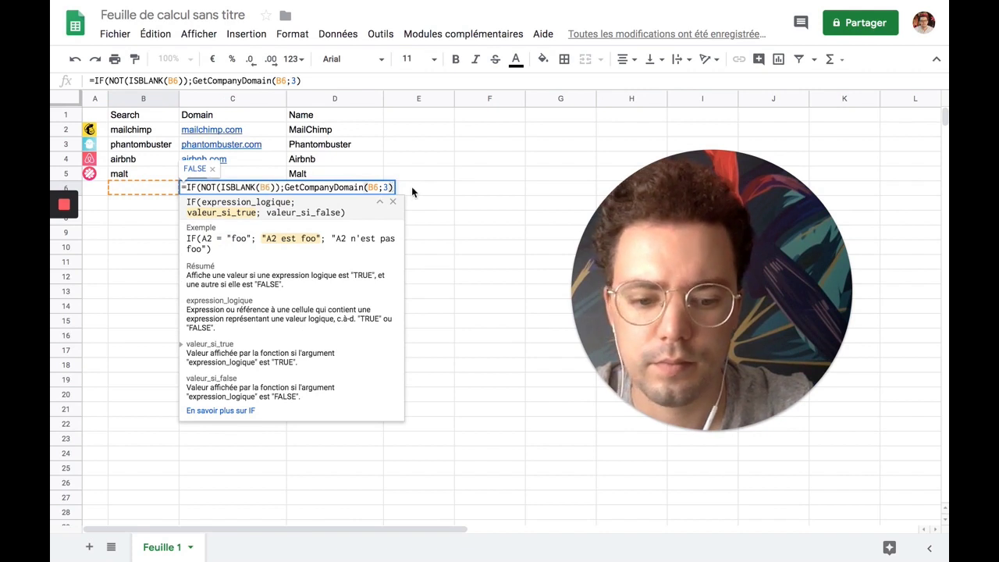
{"action": "type", "text": ";\"\")"}
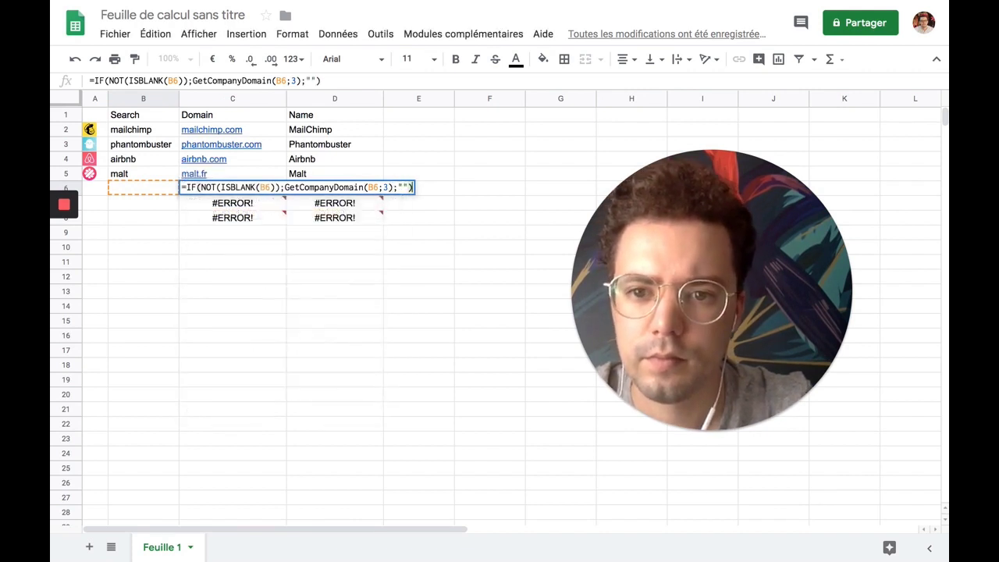
{"action": "key", "text": "Return"}
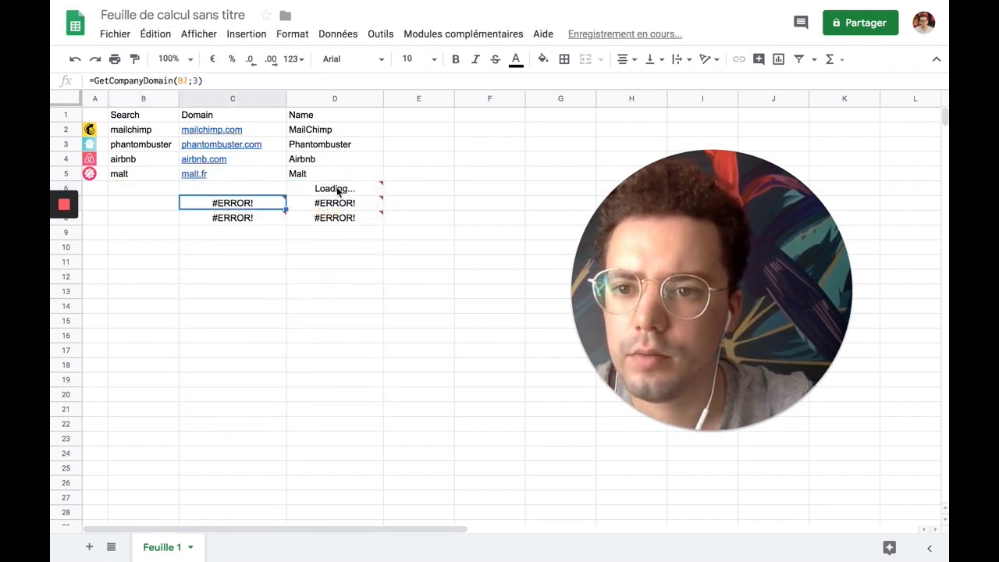
- Recheck C6's guarded formula and fill it down through C8
{"action": "left_click", "coordinate": [261, 194]}
{"action": "double_click", "coordinate": [270, 190]}
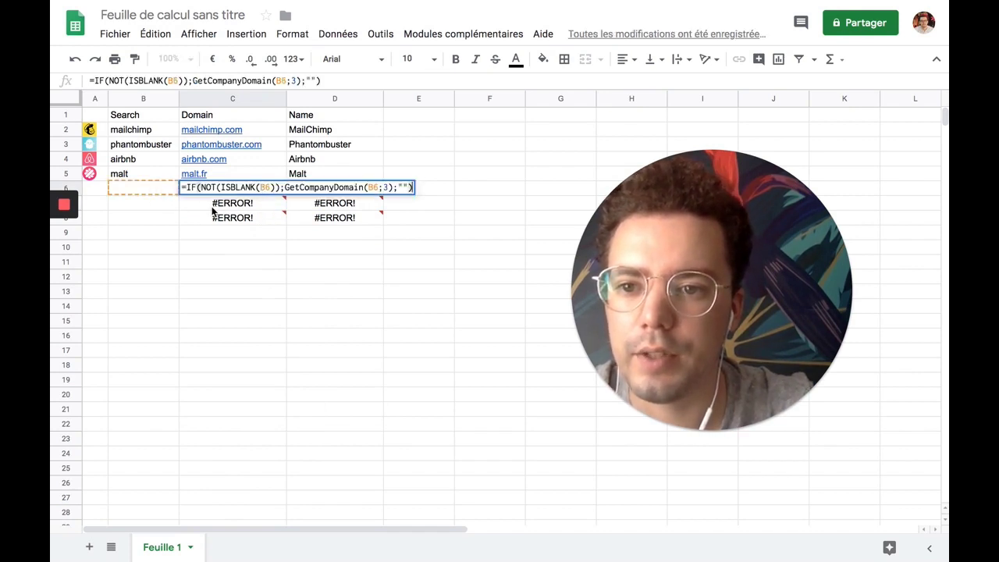
{"action": "key", "text": "Return"}
{"action": "left_click", "coordinate": [228, 193]}
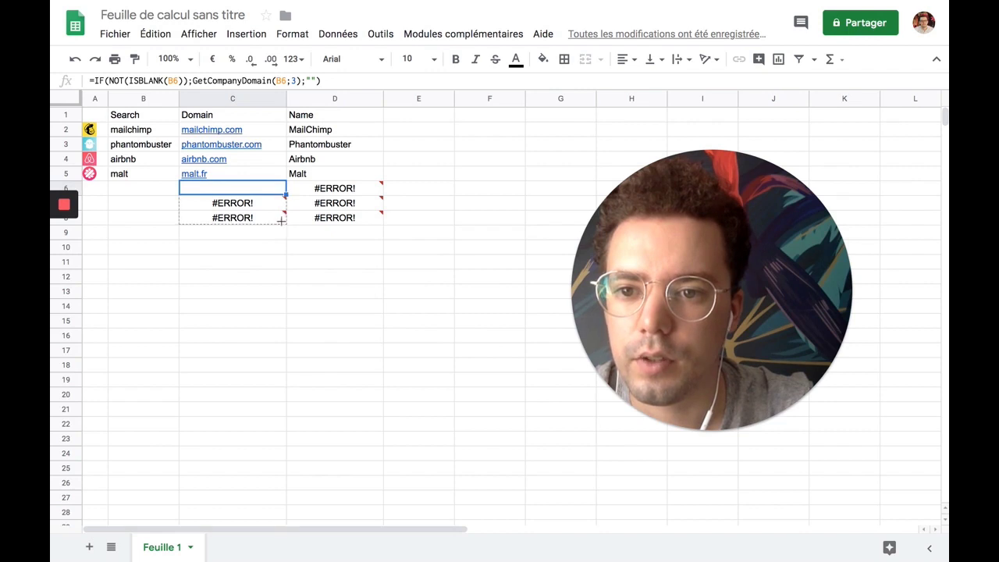
{"action": "left_click_drag", "start_coordinate": [284, 194], "coordinate": [283, 221]}
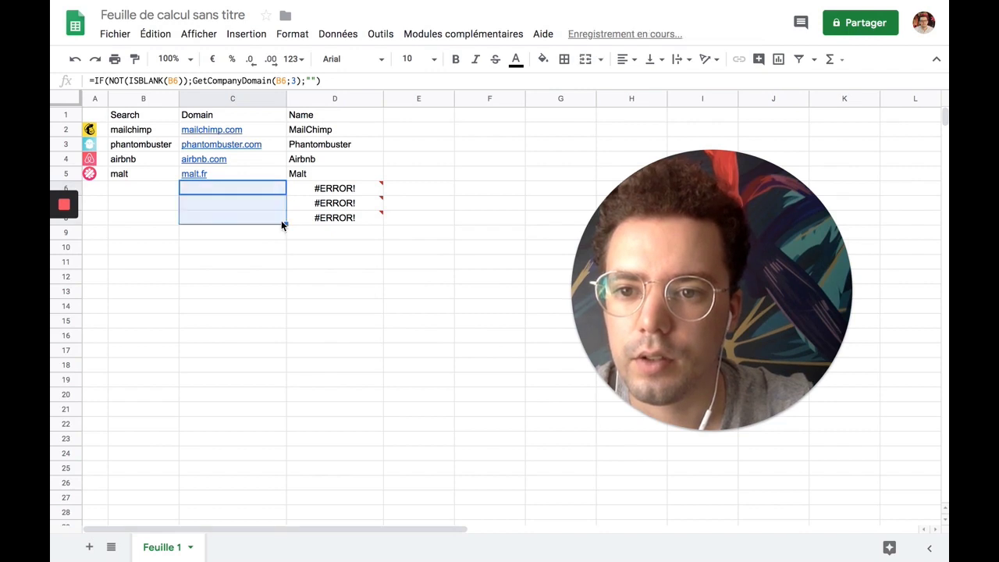
- Remove the stray B6 reference from C6's guarded domain formula
{"action": "double_click", "coordinate": [251, 190]}
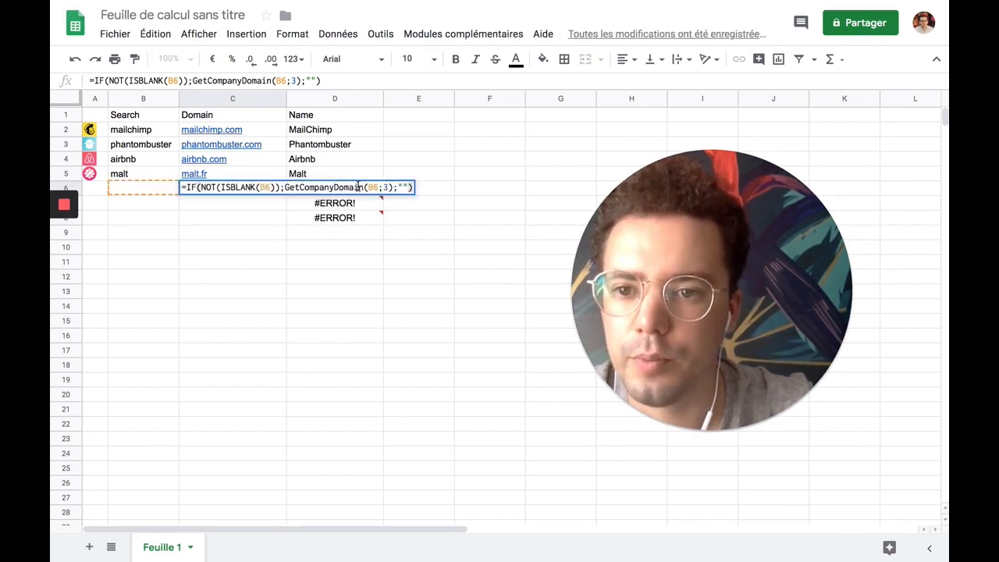
{"action": "left_click_drag", "start_coordinate": [247, 190], "coordinate": [173, 188]}
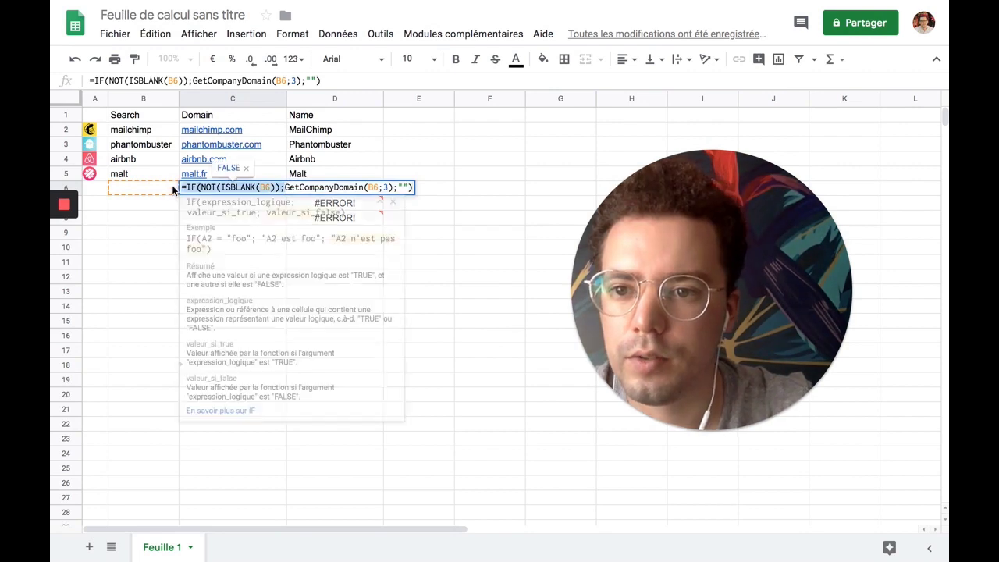
{"action": "left_click", "coordinate": [165, 190]}
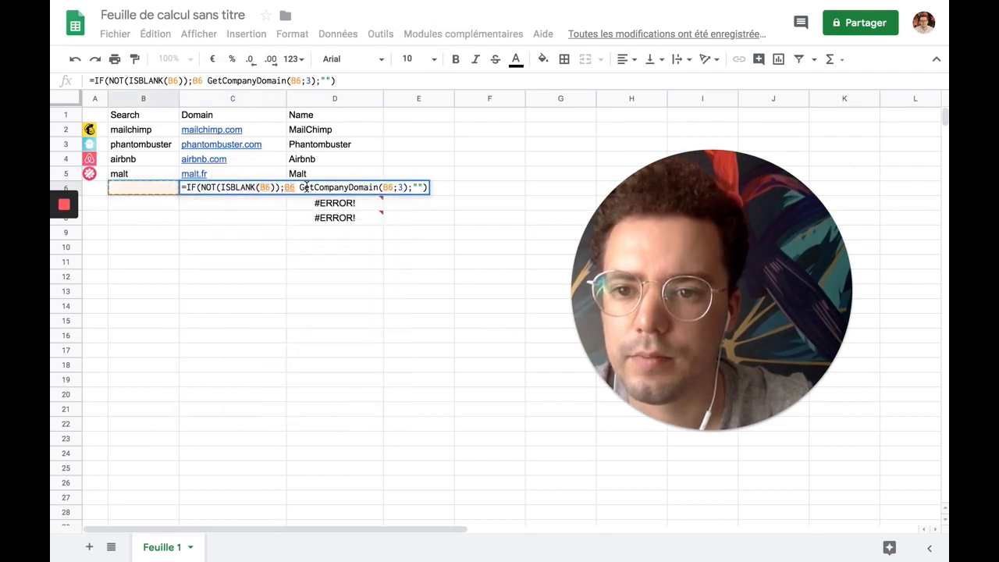
{"action": "key", "text": "BackSpace"}
{"action": "key", "text": "BackSpace"}
{"action": "key", "text": "Delete"}
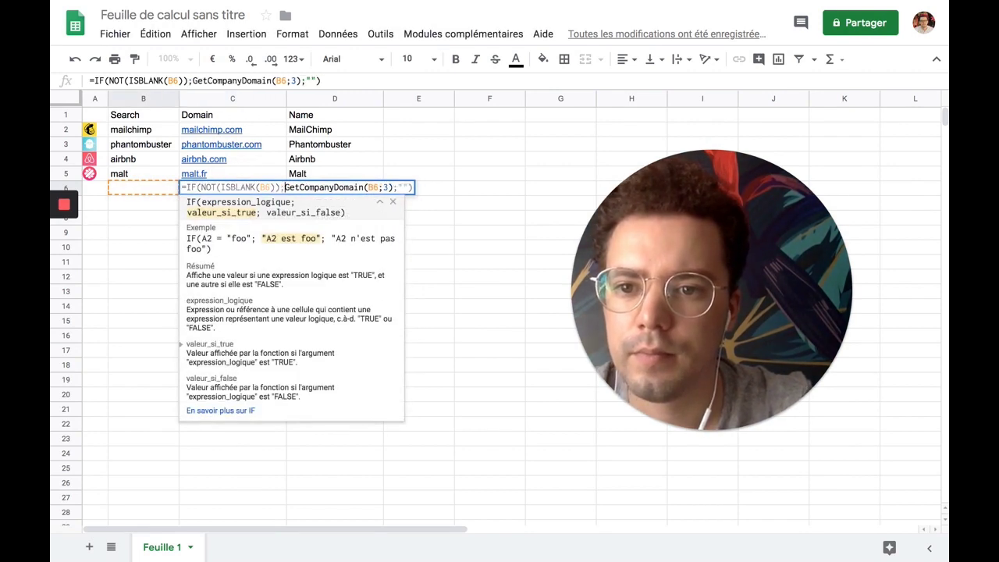
{"action": "key", "text": "Return"}
- Replace D6 with =IF(NOT(ISBLANK(B6));GetCompanyName(C6);"")
{"action": "double_click", "coordinate": [374, 187]}
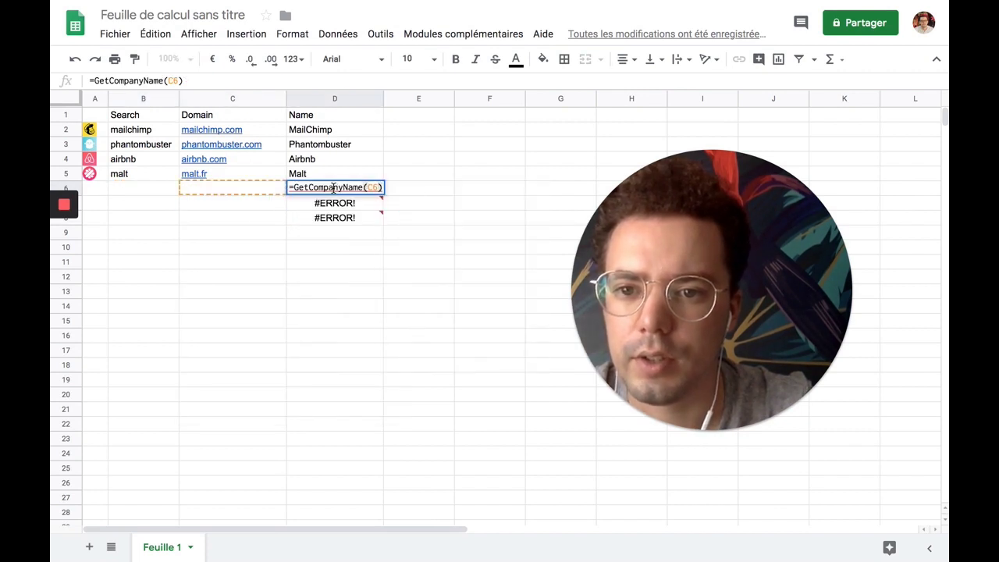
{"action": "left_click", "coordinate": [99, 81]}
{"action": "type", "text": "=IF(NOT(ISBLANK(B6));GetCompanyName(C6);\"\")"}
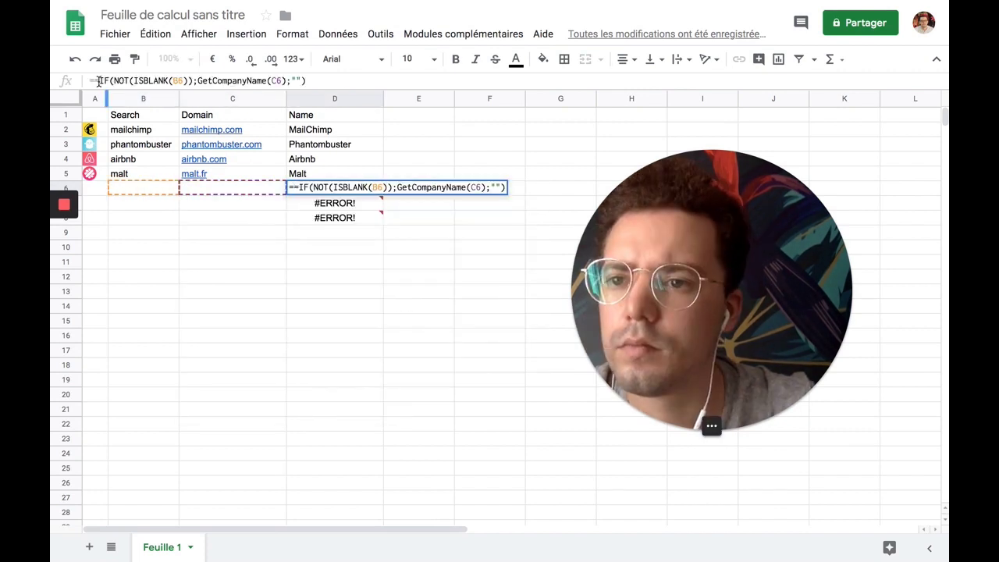
{"action": "key", "text": "Escape"}
{"action": "left_click", "coordinate": [257, 190]}
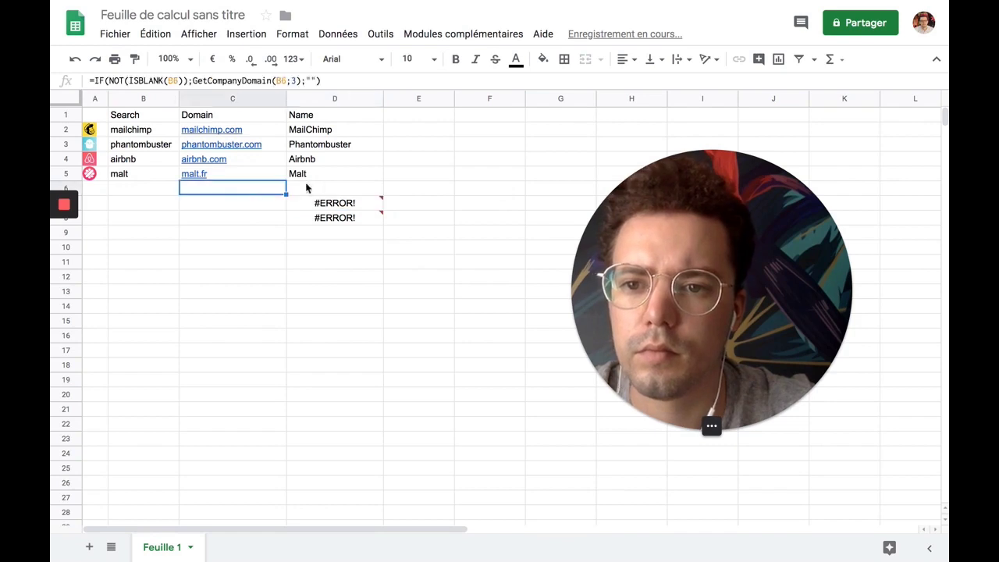
{"action": "left_click", "coordinate": [332, 187]}
{"action": "double_click", "coordinate": [331, 187]}
{"action": "key", "text": "ctrl+a"}
{"action": "type", "text": "=IF(NOT(ISBLANK(B6));GetCompanyName(C6);\"\")"}
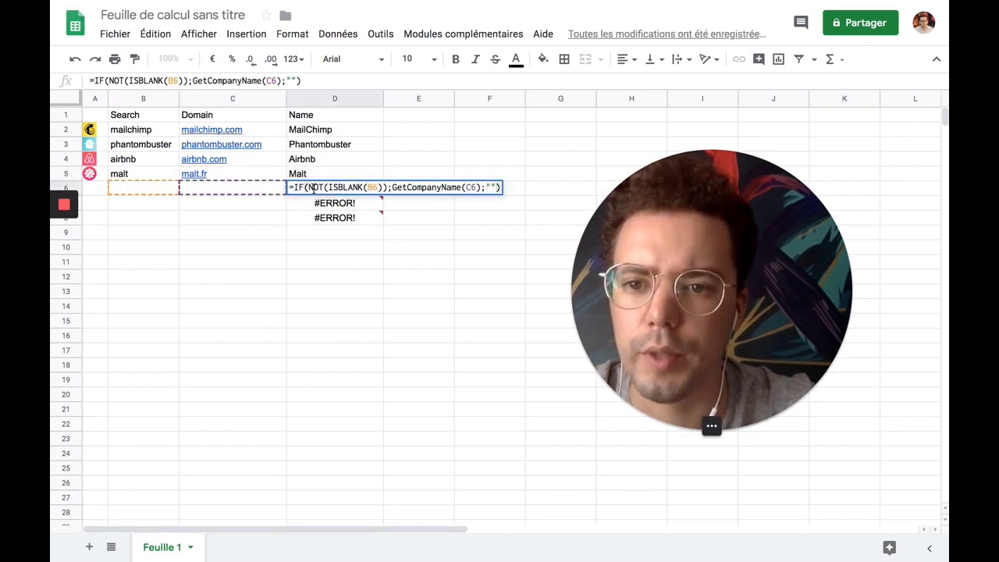
{"action": "left_click", "coordinate": [312, 188]}
{"action": "left_click", "coordinate": [364, 188]}
{"action": "key", "text": "Return"}
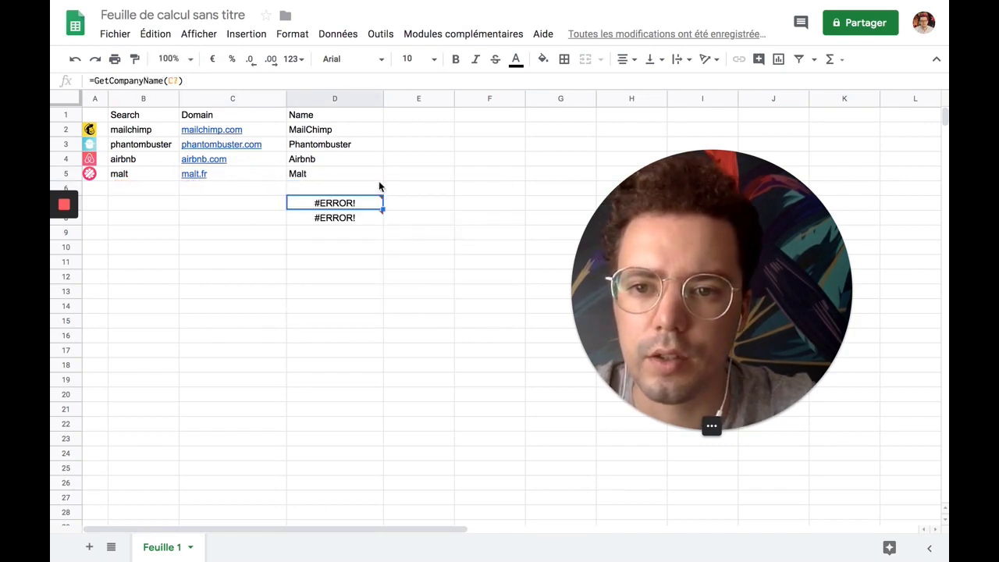
- Fill D6's guarded name formula down through D11
{"action": "left_click", "coordinate": [379, 188]}
{"action": "left_click_drag", "start_coordinate": [380, 195], "coordinate": [377, 270]}
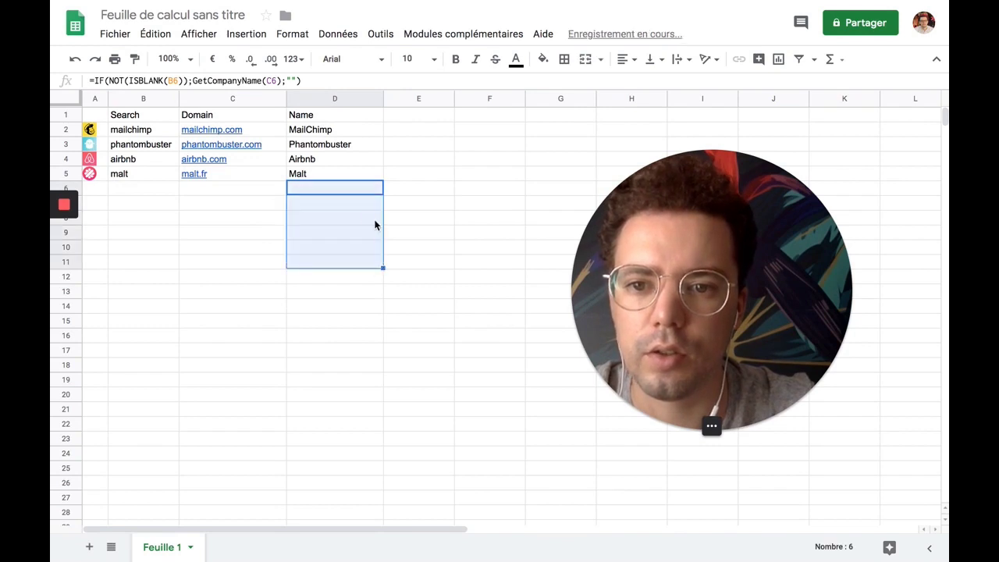
{"action": "left_click_drag", "start_coordinate": [142, 187], "coordinate": [143, 217]}
- Enter mailjet in B6 and tribly in B7 as new searches
{"action": "left_click", "coordinate": [136, 178]}
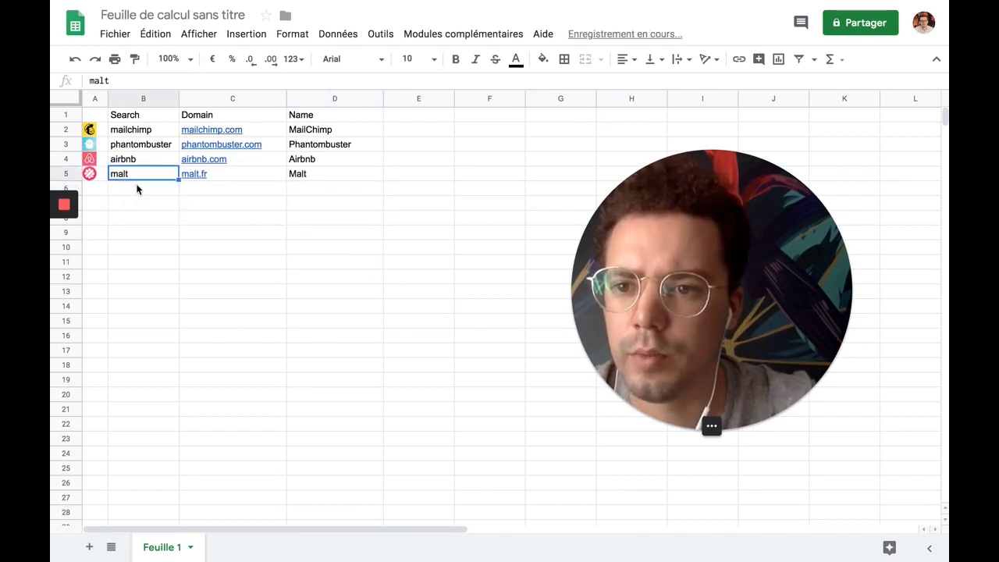
{"action": "left_click", "coordinate": [138, 189]}
{"action": "type", "text": "ma"}
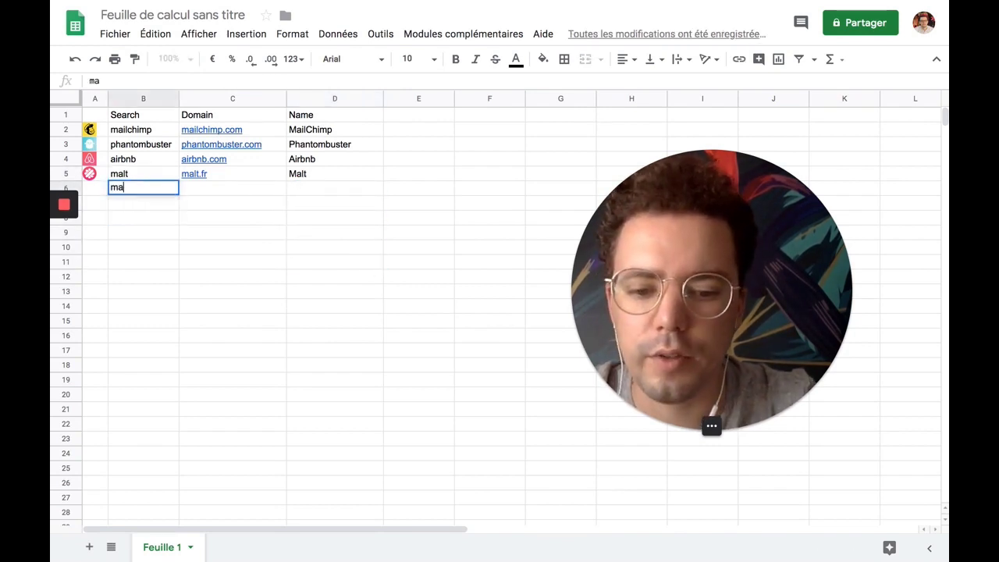
{"action": "type", "text": "iljet"}
{"action": "key", "text": "Return"}
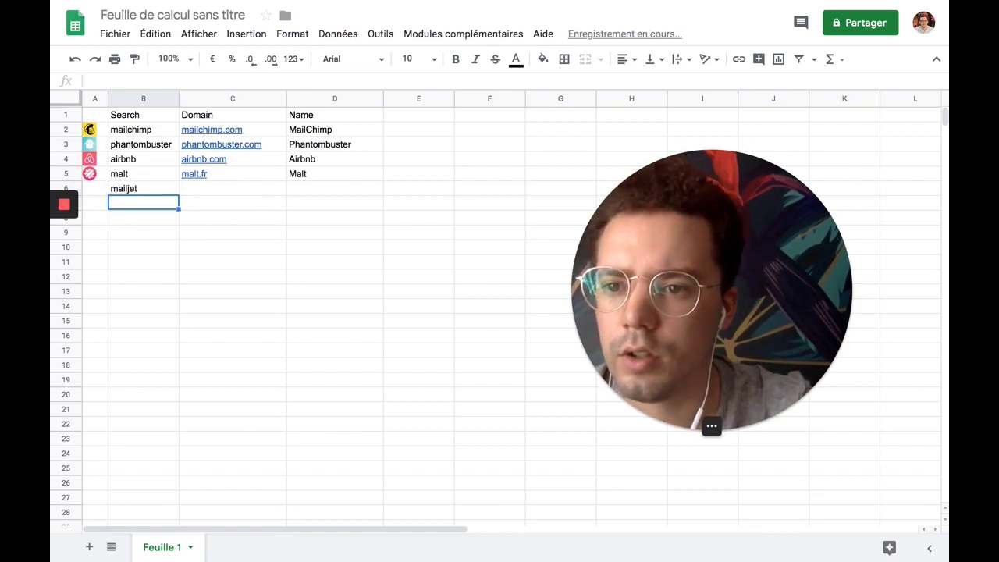
{"action": "type", "text": "tribly"}
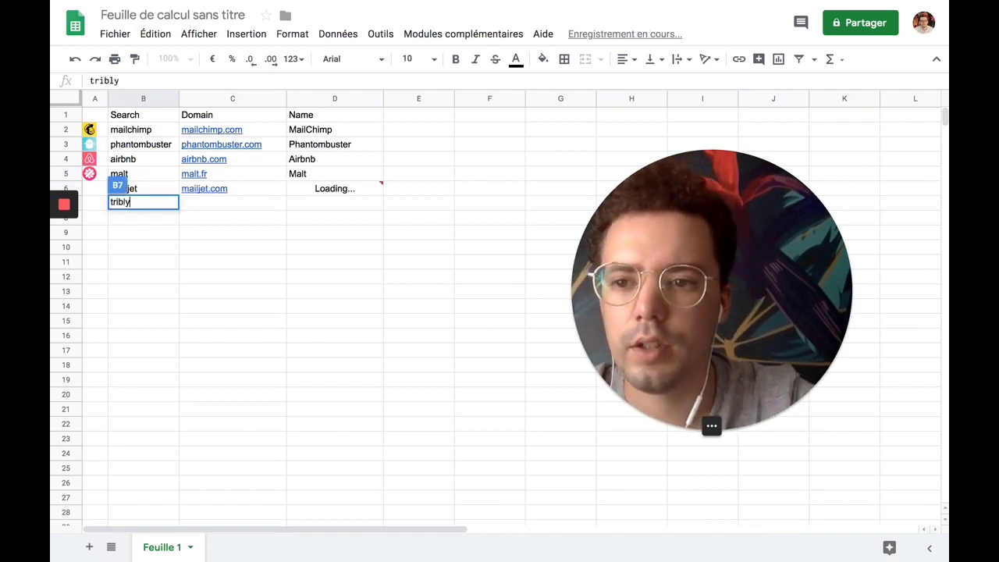
{"action": "key", "text": "Return"}
- Check that the new rows return mailjet.com/Mailjet and tribly.co/Tribly
{"action": "left_click", "coordinate": [152, 192]}
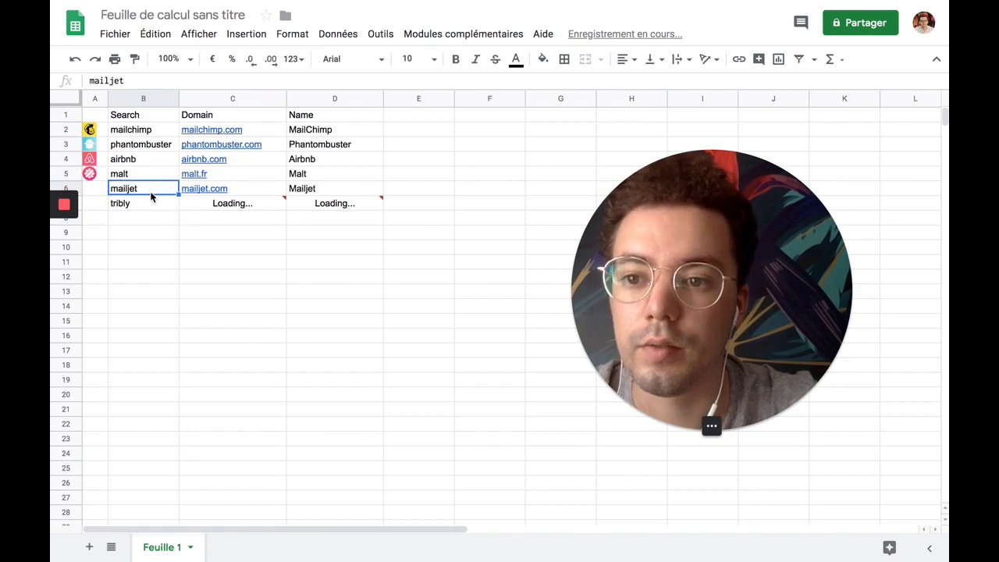
{"action": "left_click", "coordinate": [152, 204]}
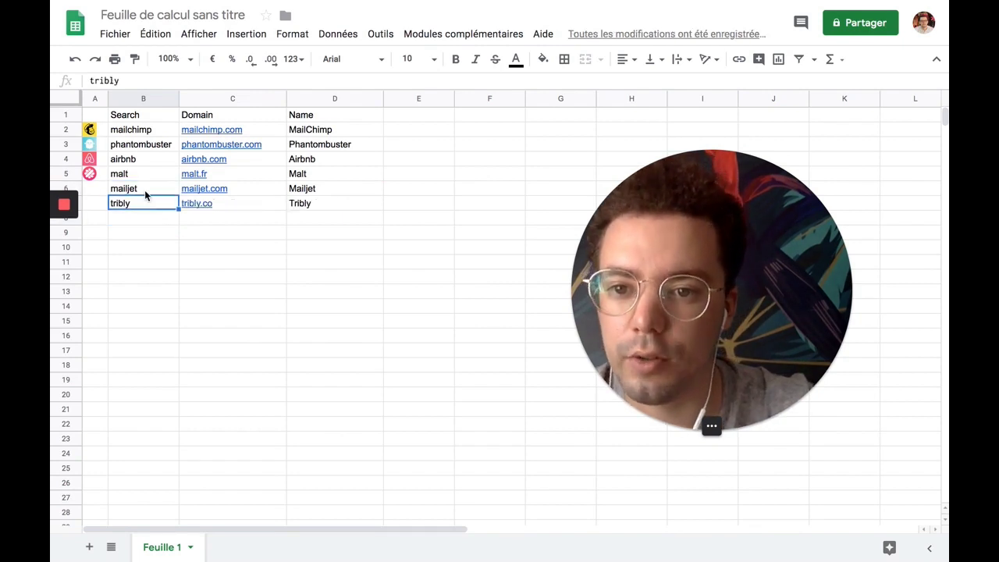
{"action": "left_click", "coordinate": [148, 191]}
{"action": "left_click", "coordinate": [142, 202]}
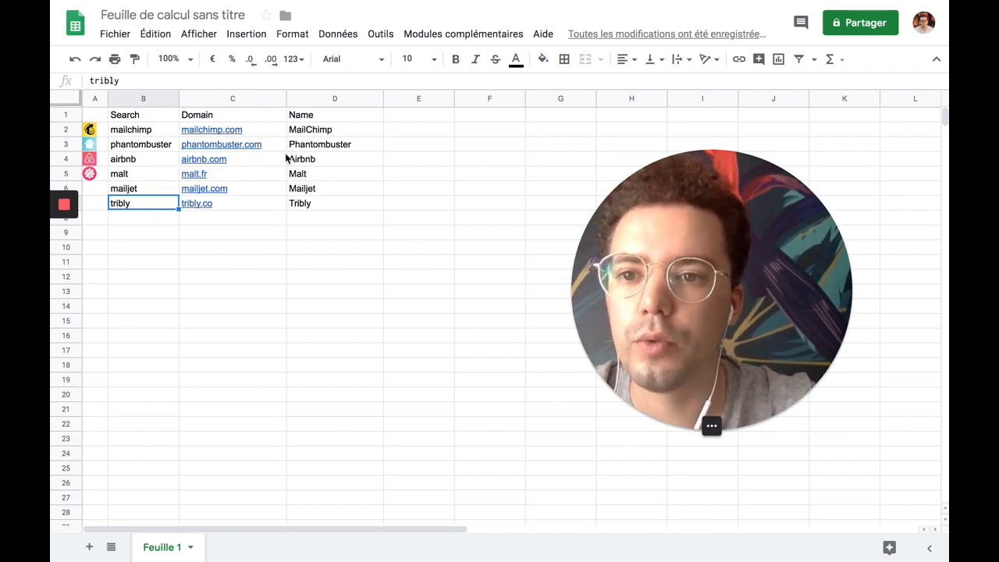
{"action": "mouse_move", "coordinate": [266, 134]}
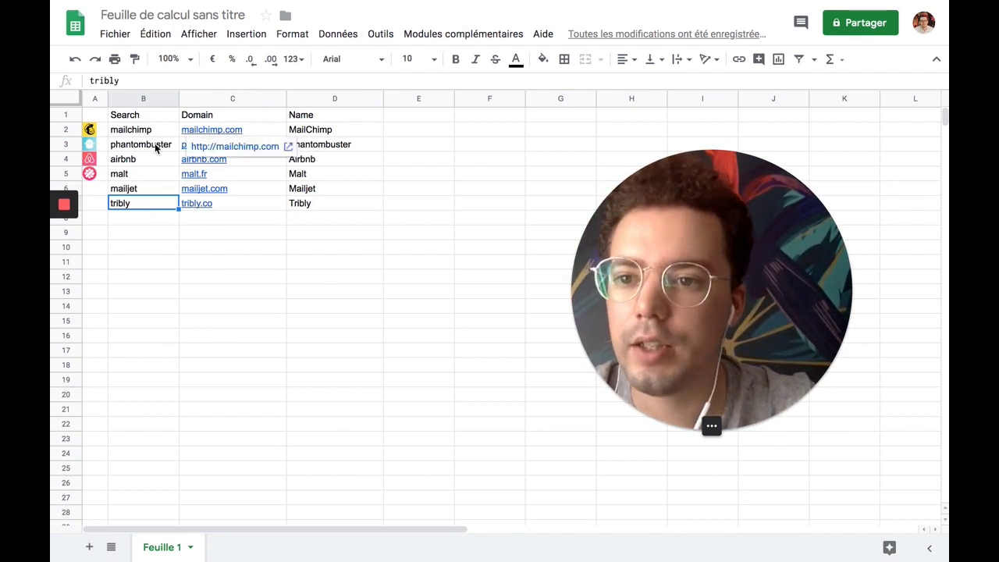
{"action": "key", "text": "Up"}
{"action": "key", "text": "Up"}
{"action": "key", "text": "Up"}
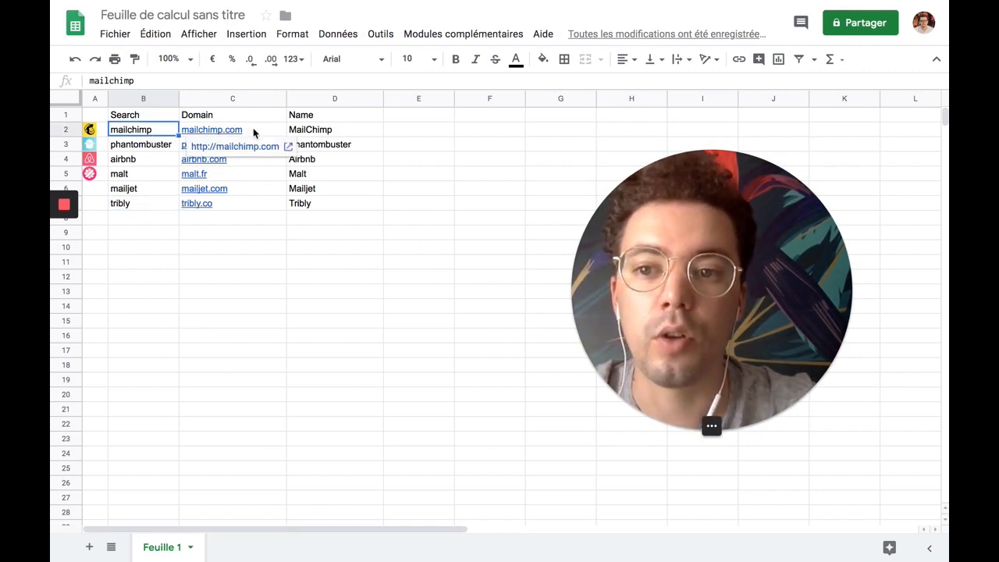
{"action": "left_click", "coordinate": [252, 232]}
{"action": "left_click", "coordinate": [162, 207]}
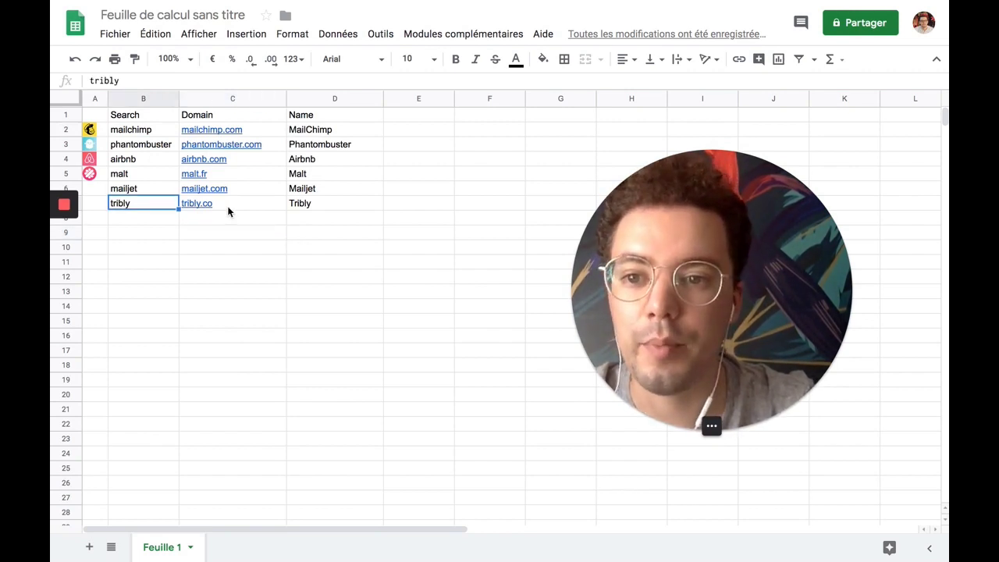
{"action": "left_click", "coordinate": [229, 209]}
{"action": "left_click", "coordinate": [284, 244]}
- Copy C2:D7 and paste it back in place as values only
{"action": "left_click", "coordinate": [269, 131]}
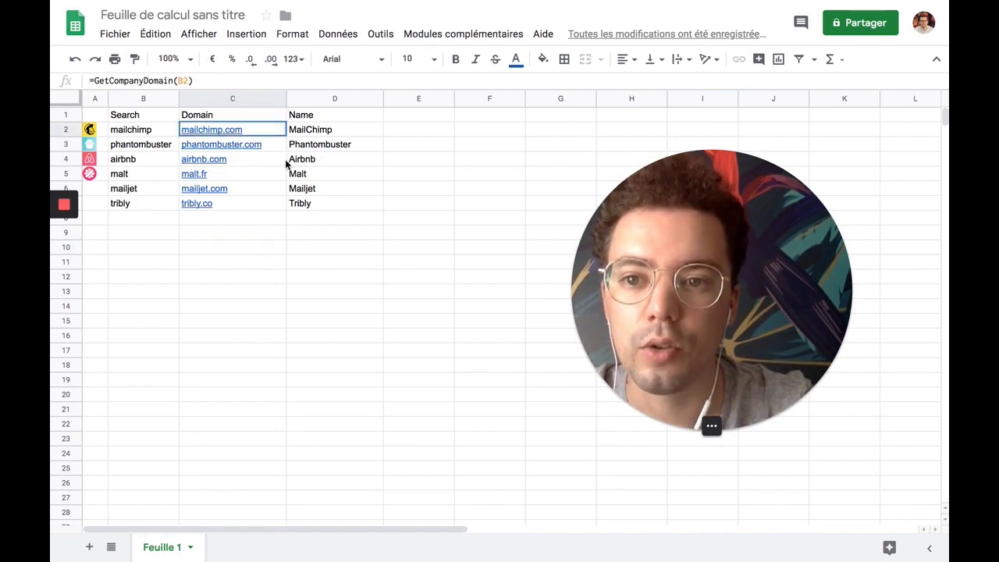
{"action": "left_click_drag", "start_coordinate": [286, 163], "coordinate": [291, 208]}
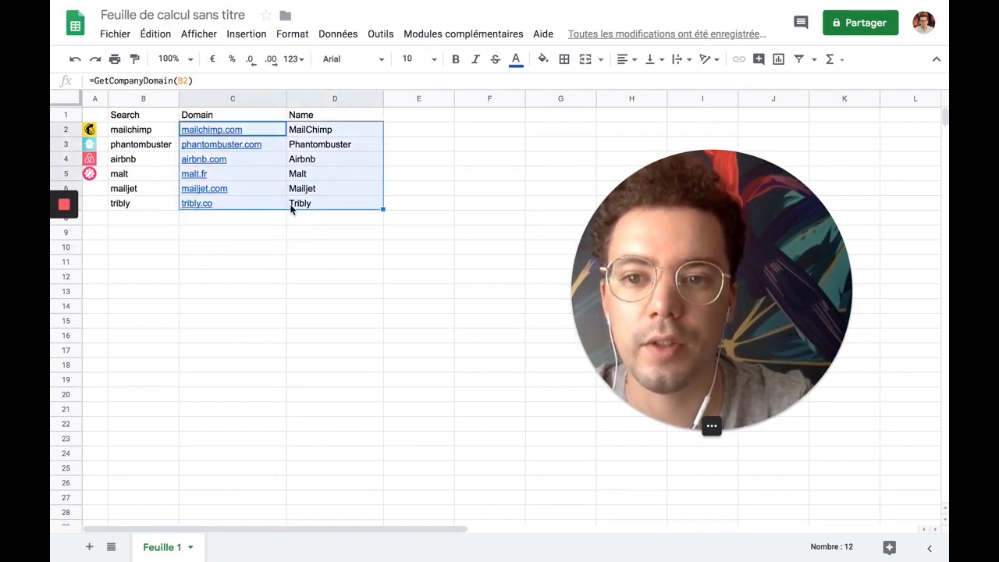
{"action": "right_click", "coordinate": [299, 175]}
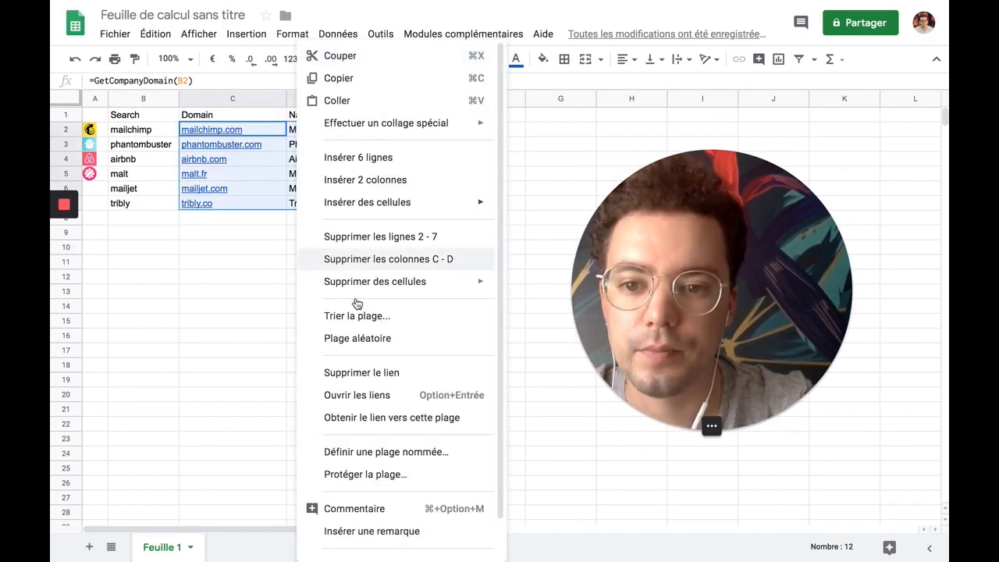
{"action": "left_click", "coordinate": [327, 78]}
{"action": "key", "text": "ctrl+v"}
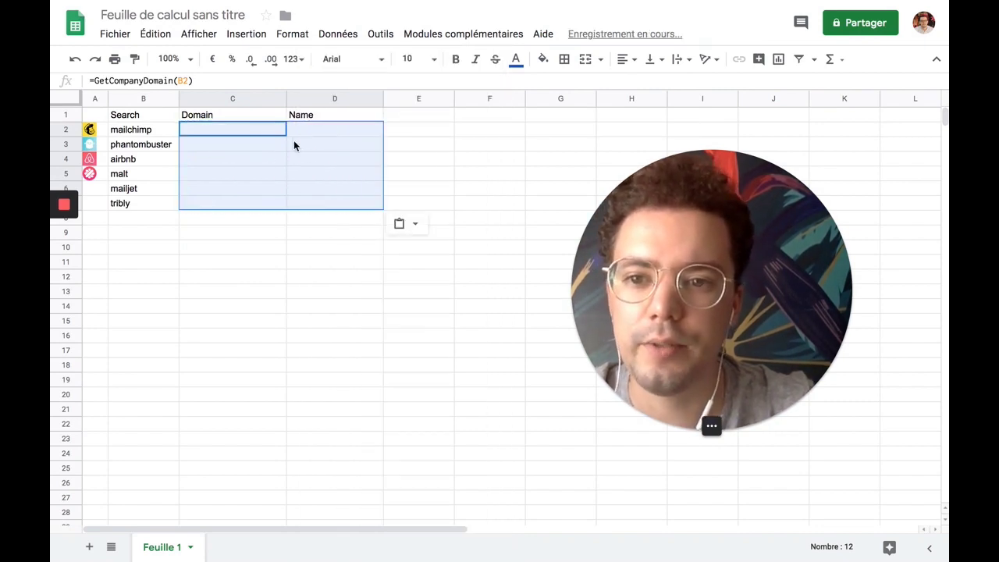
{"action": "left_click", "coordinate": [401, 223]}
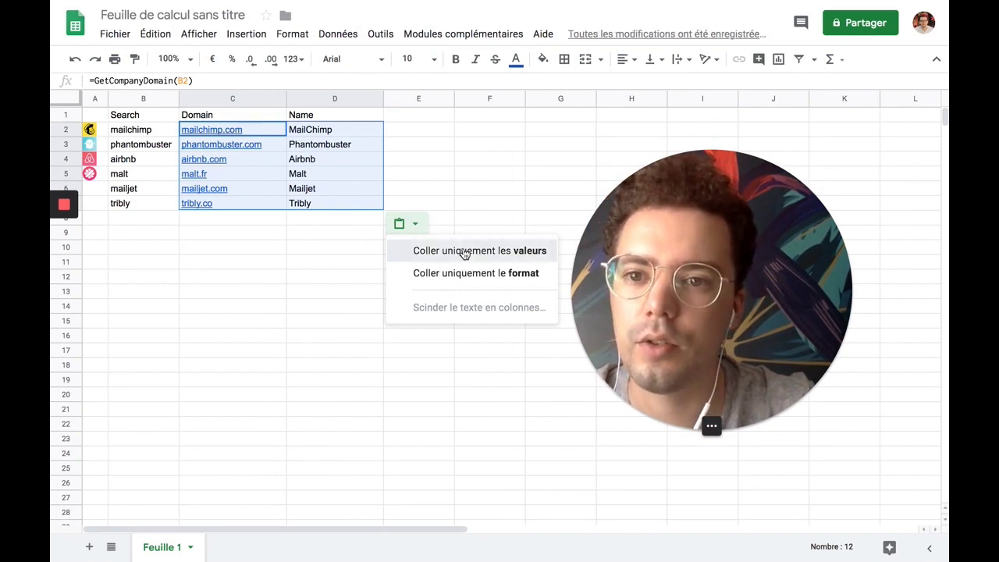
{"action": "left_click", "coordinate": [463, 250]}
{"action": "left_click", "coordinate": [336, 194]}
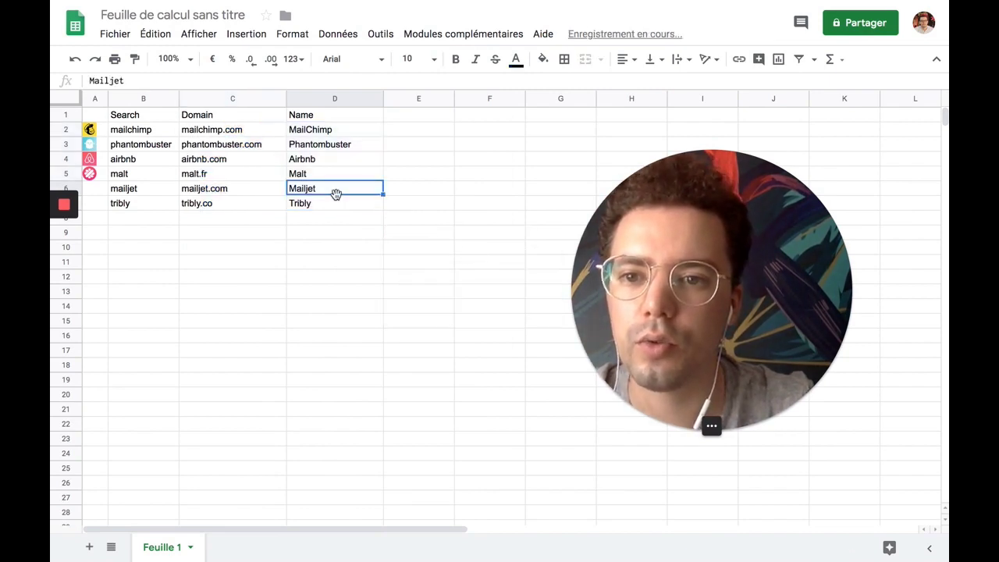
{"action": "key", "text": "Up"}
{"action": "key", "text": "Up"}
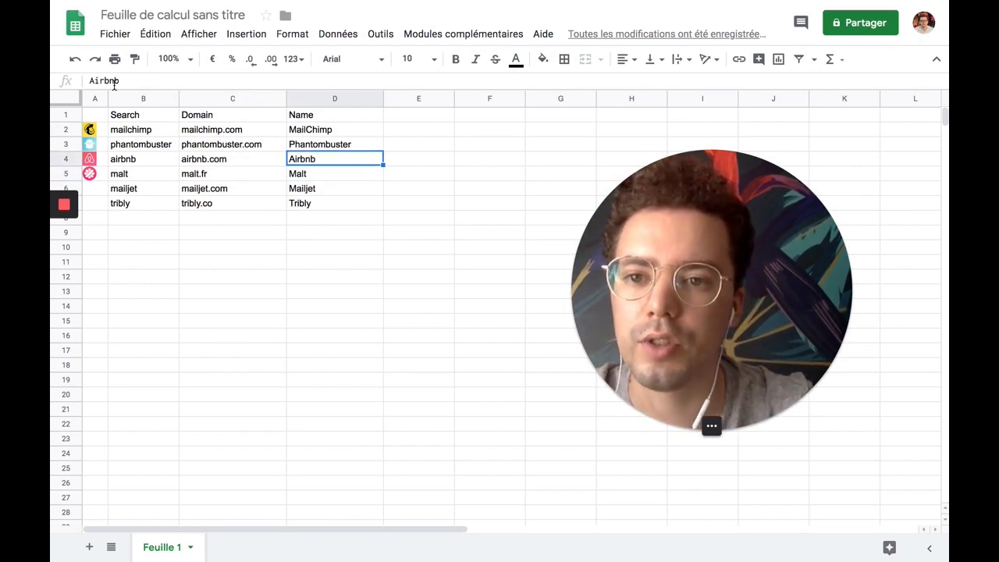
- Step through the pasted domain and name values with the arrow keys
{"action": "key", "text": "Left"}
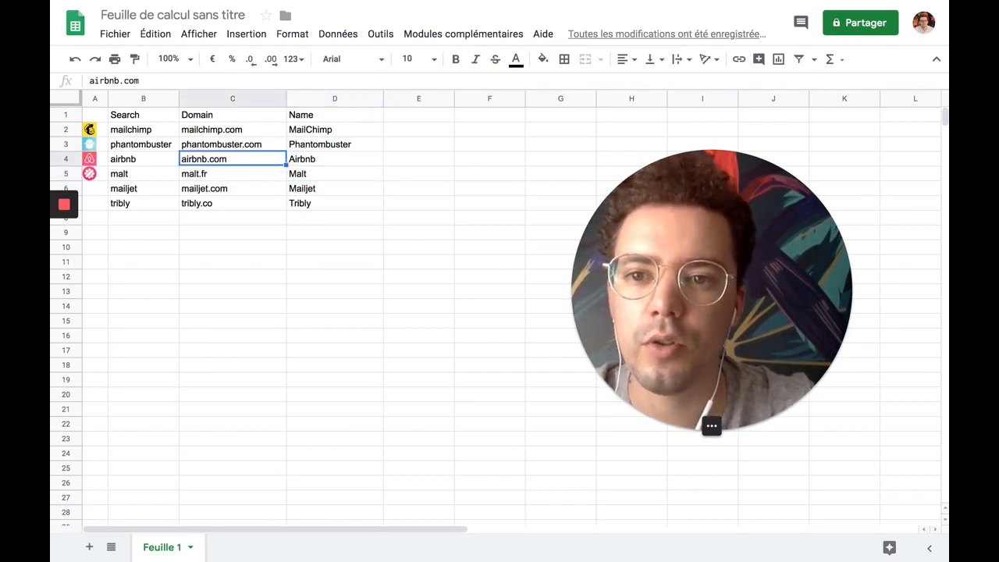
{"action": "key", "text": "Right"}
{"action": "key", "text": "Down"}
{"action": "key", "text": "Down"}
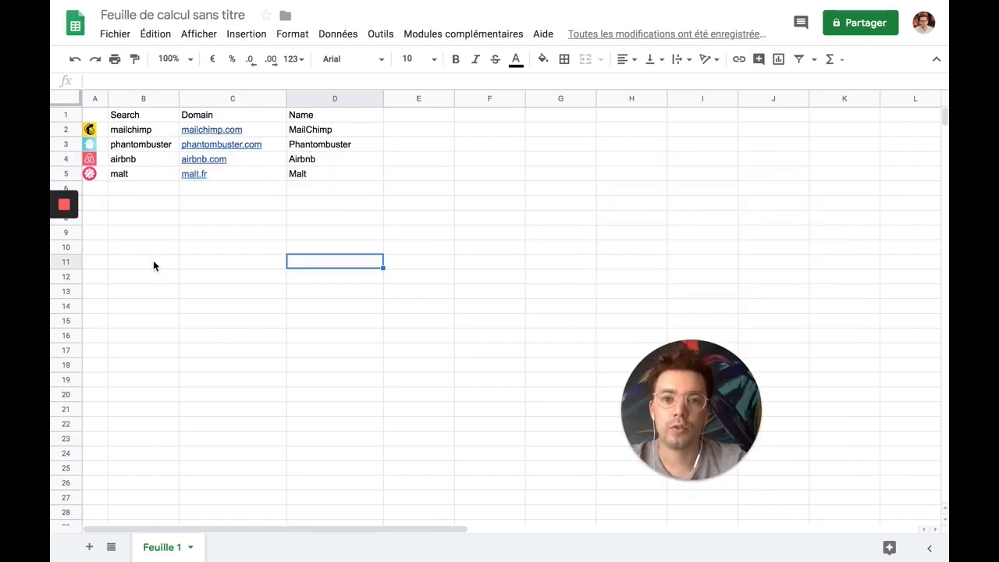